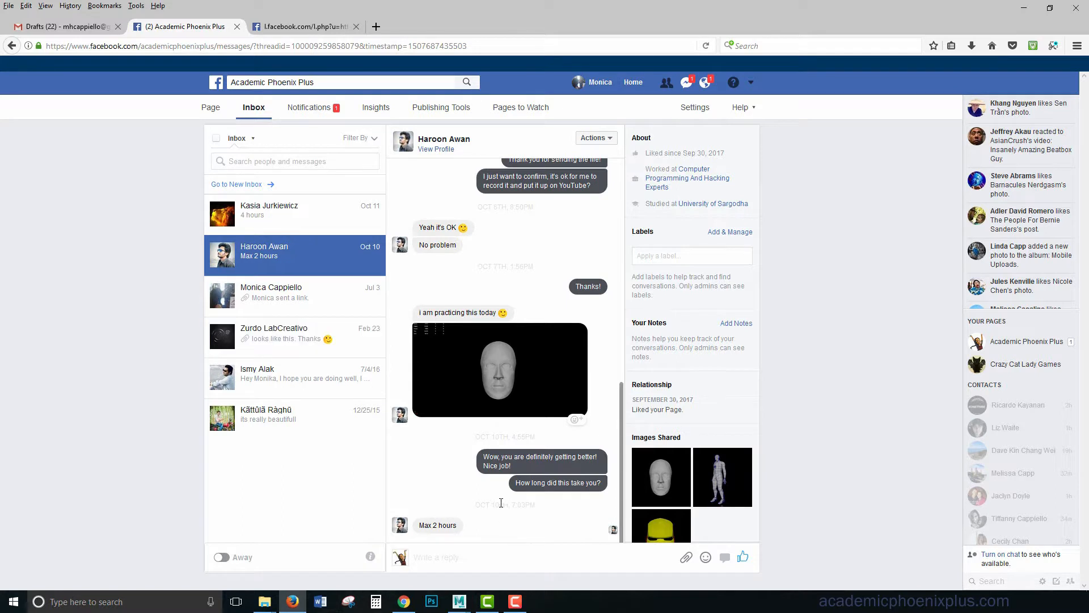
Review the message thread about the submitted Iron Man character file and the permission to record feedback on it
{"action": "scroll", "coordinate": [499, 499], "scroll_direction": "up", "scroll_amount": 2}
{"action": "scroll", "coordinate": [499, 503], "scroll_direction": "down", "scroll_amount": 2}
{"action": "scroll", "coordinate": [499, 502], "scroll_direction": "up", "scroll_amount": 4}
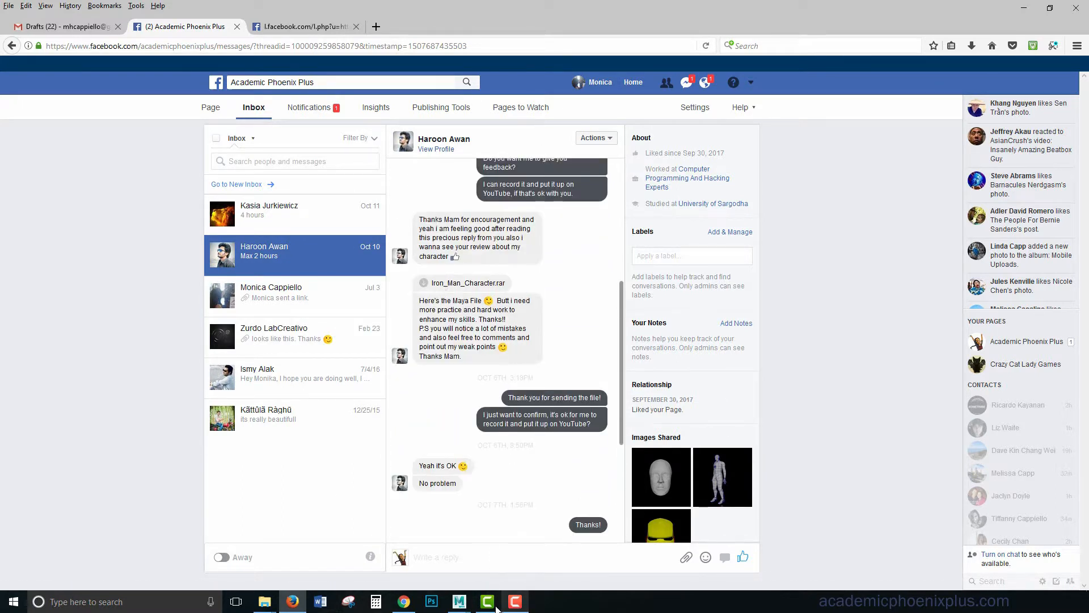
Switch to Maya and examine the character model's overall body shape and topology from the front and sides
{"action": "mouse_move", "coordinate": [493, 602]}
{"action": "left_click", "coordinate": [498, 556]}
{"action": "left_click_drag", "start_coordinate": [629, 382], "coordinate": [557, 350], "text": "alt"}
{"action": "scroll", "coordinate": [537, 358], "scroll_direction": "down", "scroll_amount": 2}
{"action": "scroll", "coordinate": [558, 351], "scroll_direction": "down", "scroll_amount": 4}
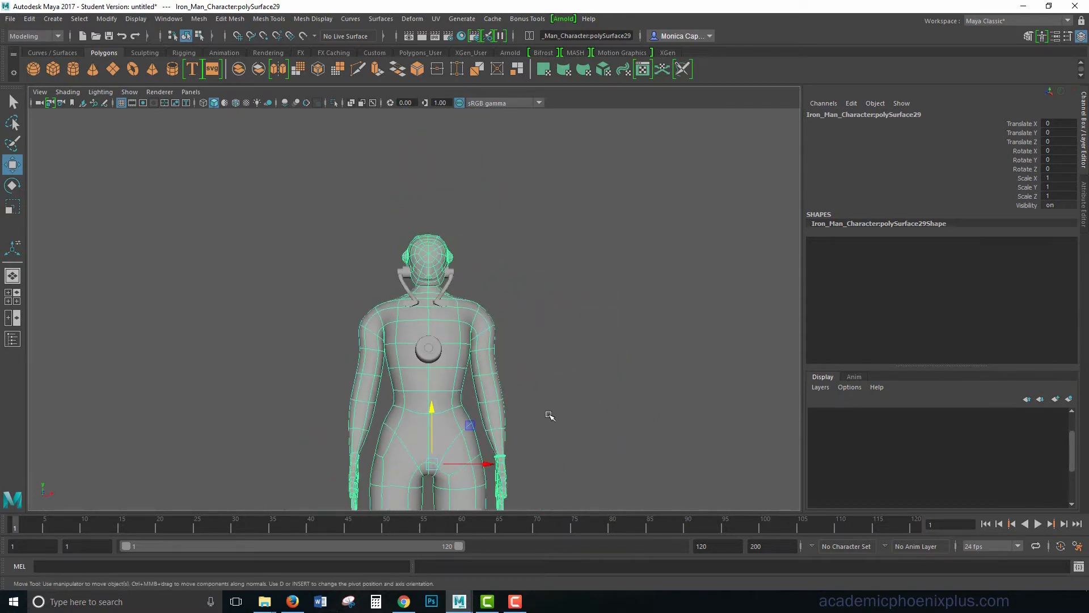
{"action": "left_click_drag", "start_coordinate": [550, 416], "coordinate": [542, 384], "text": "alt"}
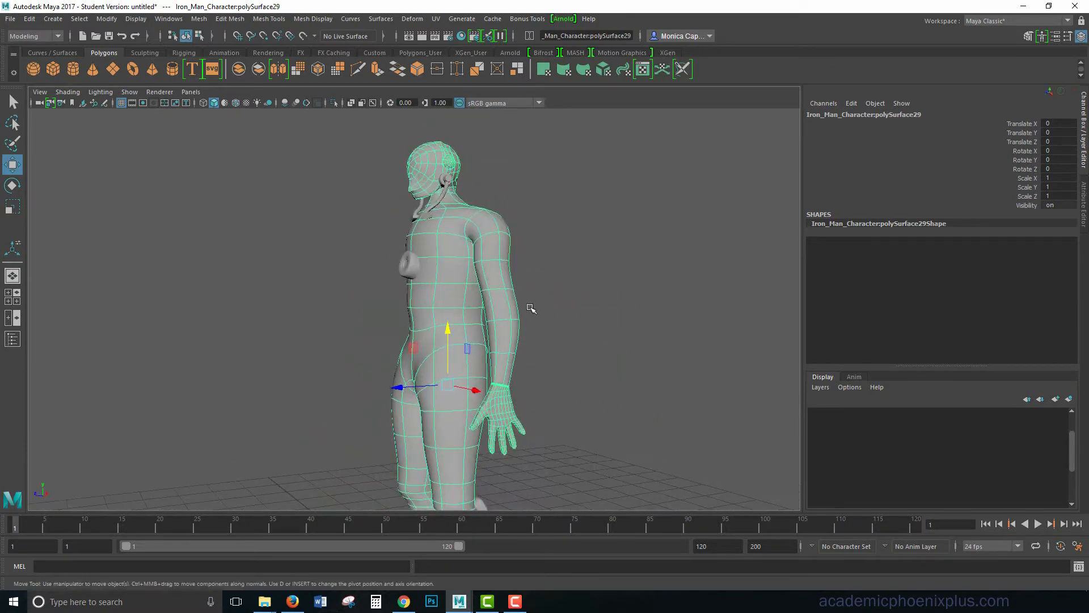
{"action": "left_click_drag", "start_coordinate": [531, 308], "coordinate": [589, 372], "text": "alt"}
Inspect the character's hands, back, chest piece and head from close up and from several angles
{"action": "scroll", "coordinate": [602, 351], "scroll_direction": "up", "scroll_amount": 3}
{"action": "scroll", "coordinate": [508, 406], "scroll_direction": "up", "scroll_amount": 3}
{"action": "middle_click_drag", "start_coordinate": [508, 406], "coordinate": [528, 335], "text": "alt"}
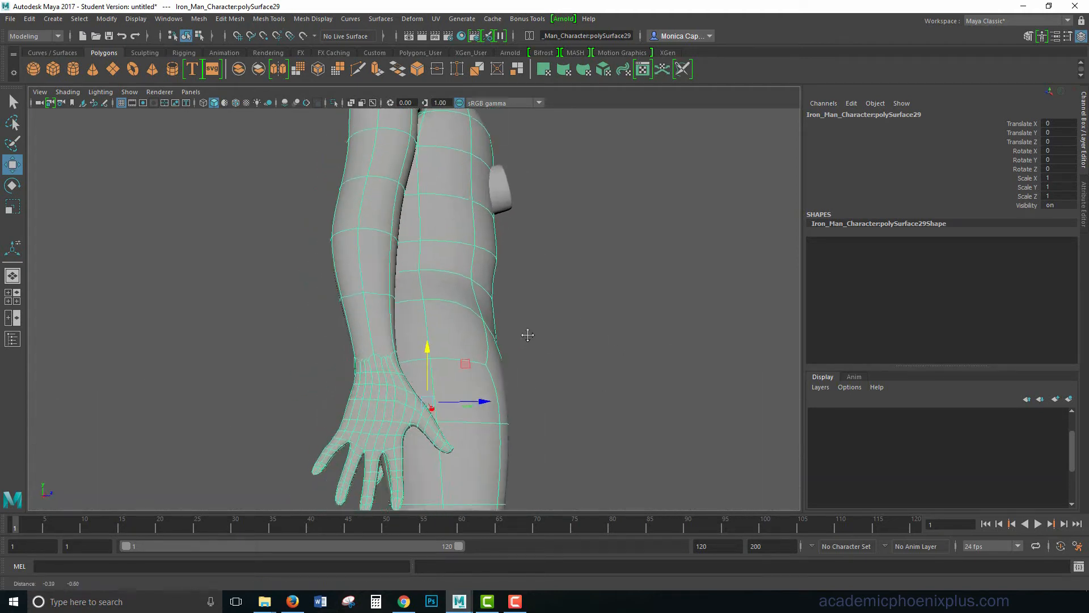
{"action": "left_click_drag", "start_coordinate": [527, 335], "coordinate": [623, 308], "text": "alt"}
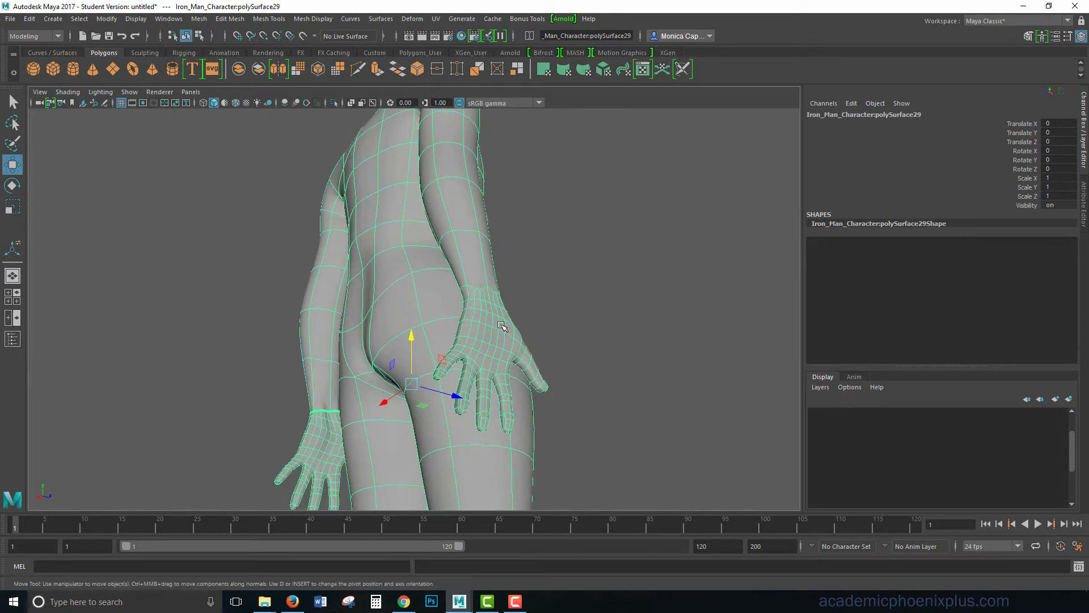
{"action": "left_click_drag", "start_coordinate": [506, 375], "coordinate": [512, 407], "text": "alt"}
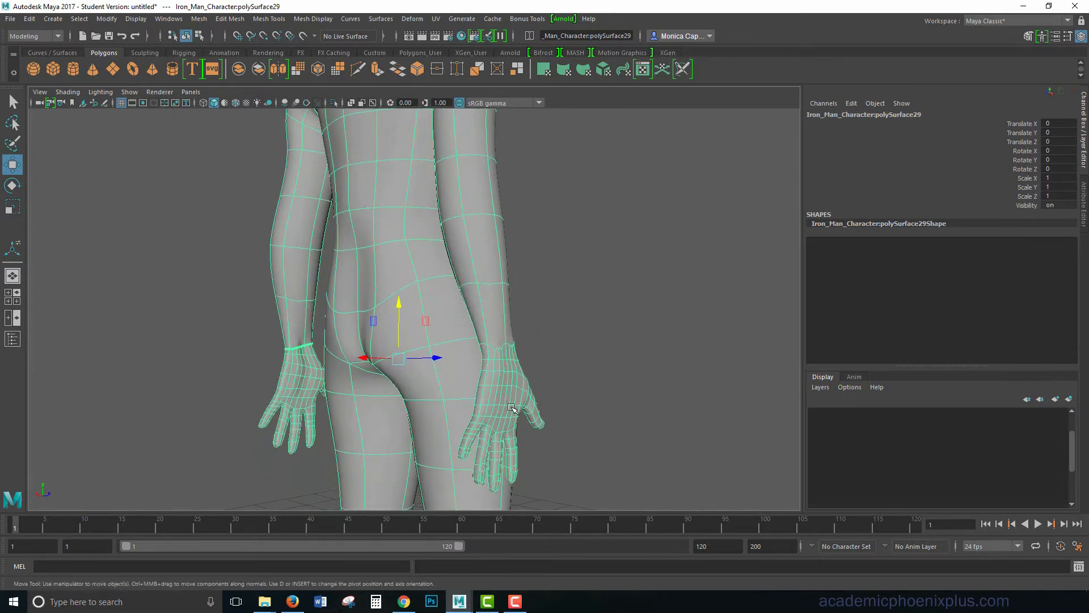
{"action": "scroll", "coordinate": [510, 315], "scroll_direction": "down", "scroll_amount": 3}
{"action": "middle_click_drag", "start_coordinate": [543, 278], "coordinate": [541, 281], "text": "alt"}
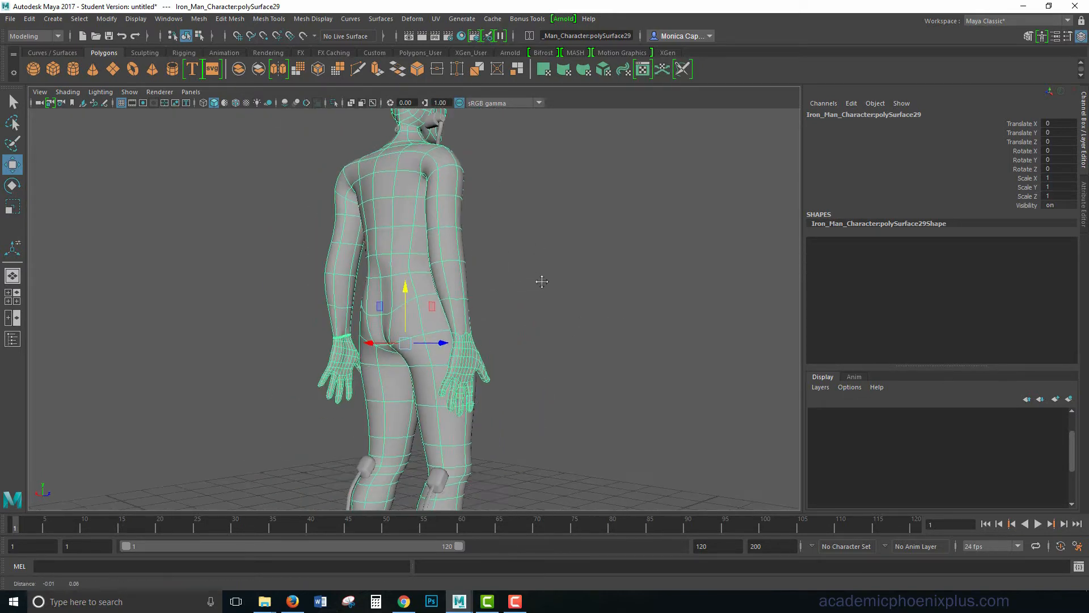
{"action": "left_click_drag", "start_coordinate": [542, 281], "coordinate": [433, 253], "text": "alt"}
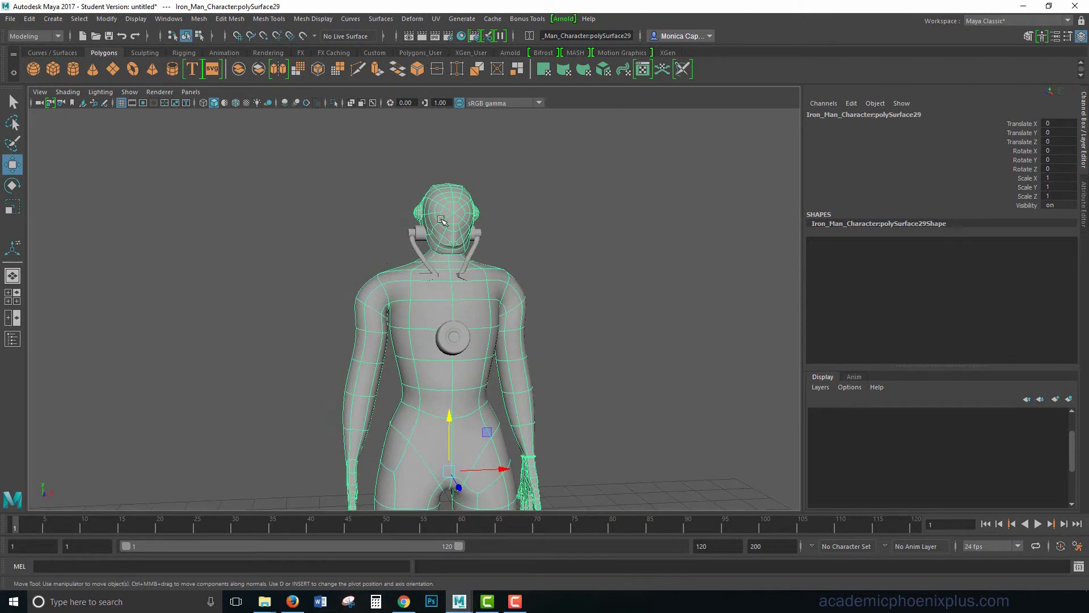
{"action": "scroll", "coordinate": [464, 219], "scroll_direction": "up", "scroll_amount": 3}
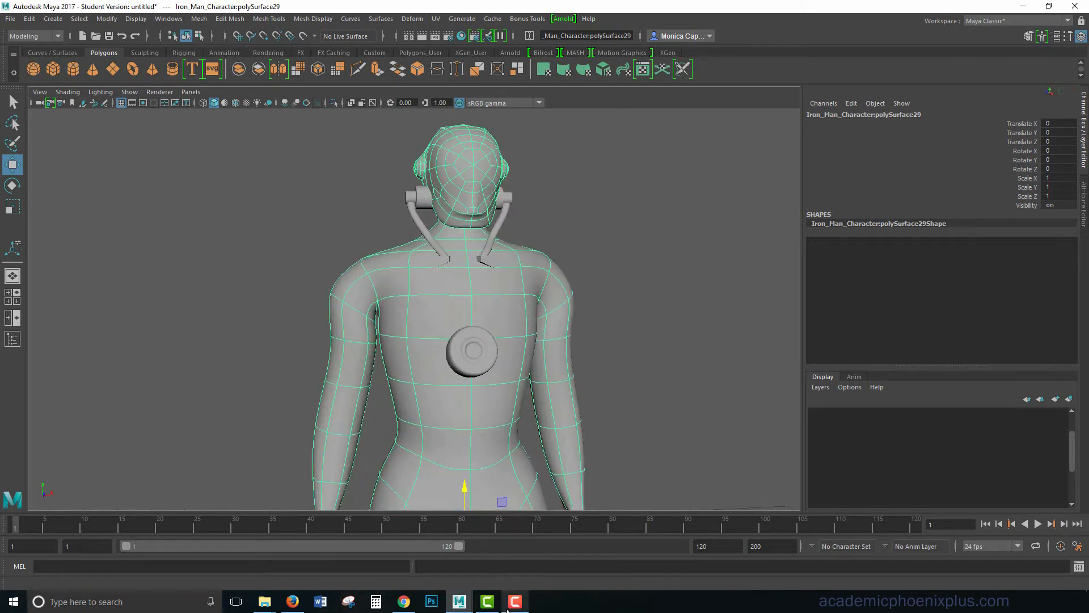
Compare the Iron Man helmet topology reference in Chrome with the wireframe of the character's head in Maya
{"action": "left_click", "coordinate": [292, 601]}
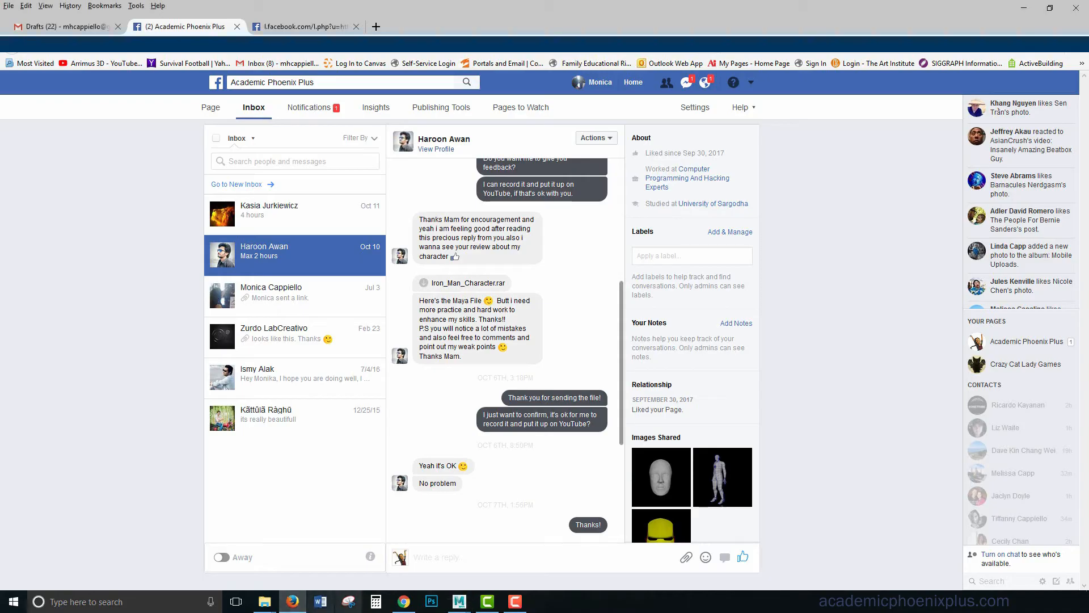
{"action": "left_click", "coordinate": [403, 602]}
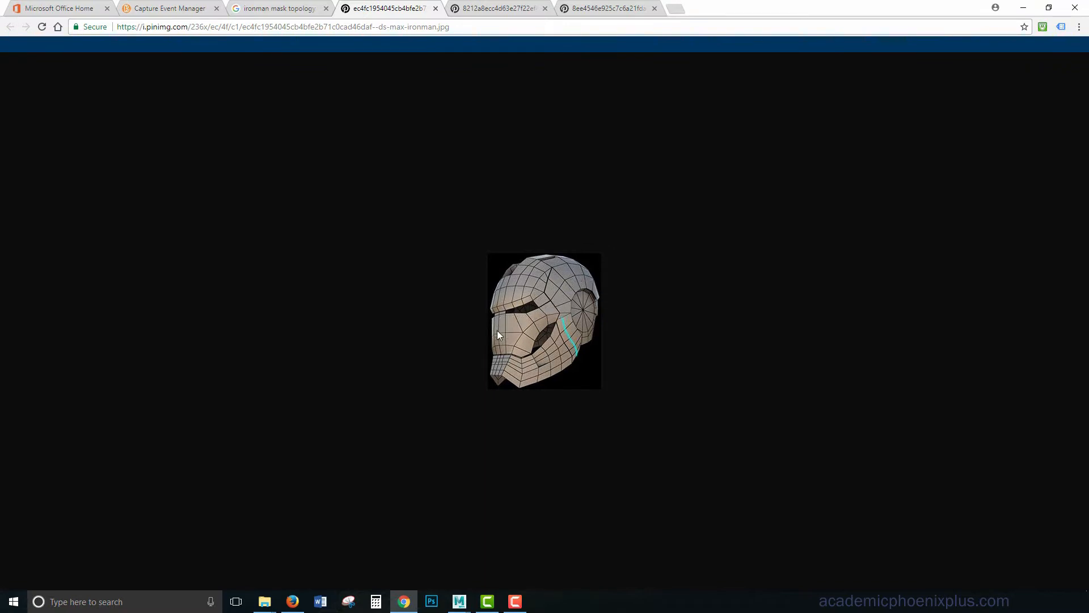
{"action": "mouse_move", "coordinate": [459, 600]}
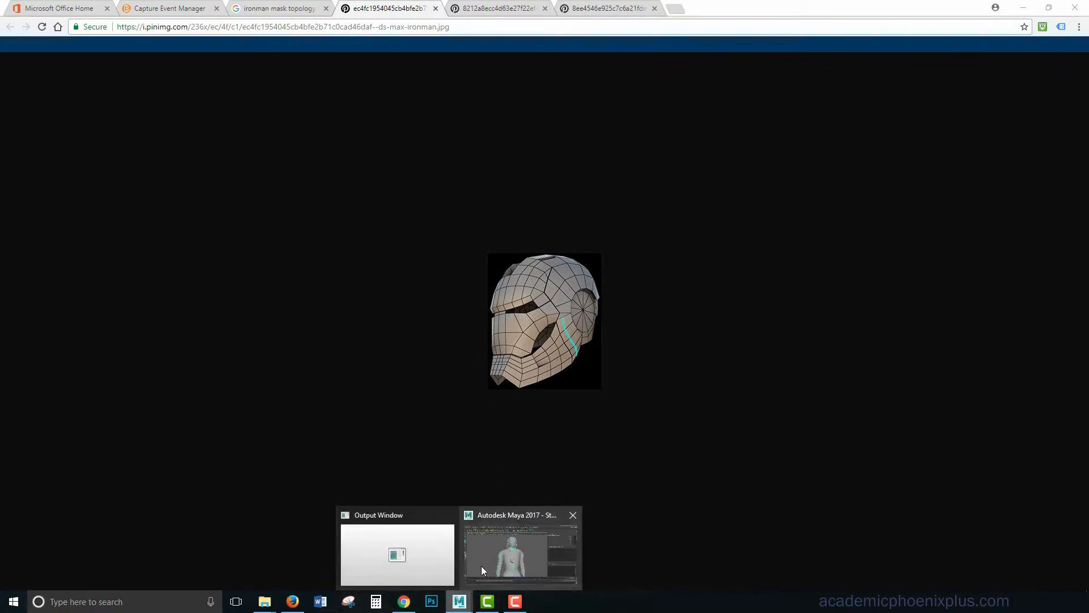
{"action": "left_click", "coordinate": [485, 562]}
{"action": "middle_click_drag", "start_coordinate": [523, 290], "coordinate": [499, 435], "text": "alt"}
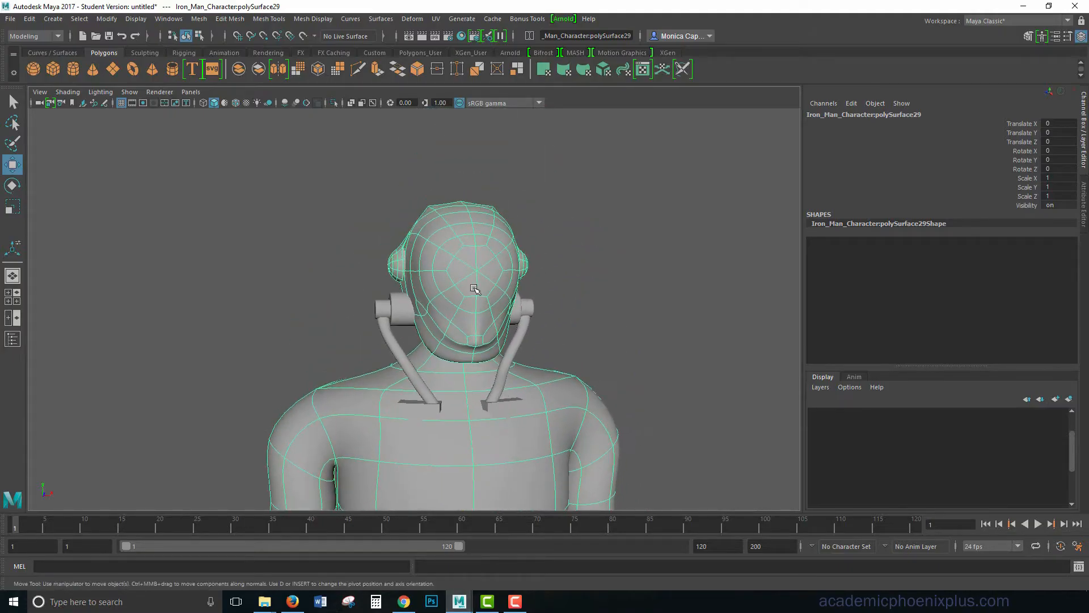
{"action": "left_click_drag", "start_coordinate": [457, 287], "coordinate": [546, 276], "text": "alt"}
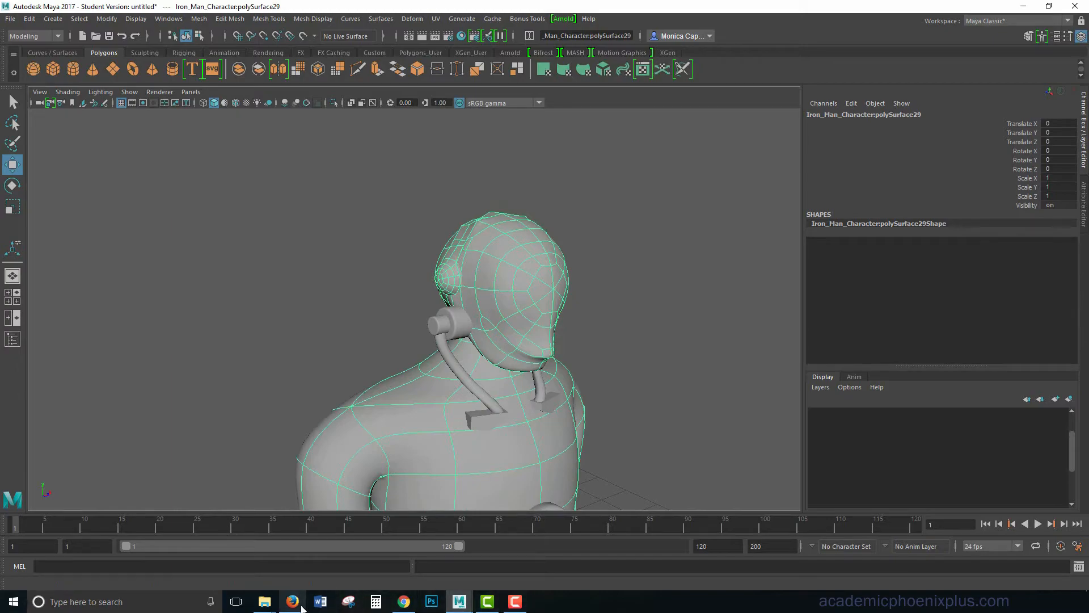
Switch to Chrome and examine the multi-view Iron Man helmet wireframes and the muscular torso topology reference
{"action": "left_click", "coordinate": [403, 601]}
{"action": "left_click", "coordinate": [486, 8]}
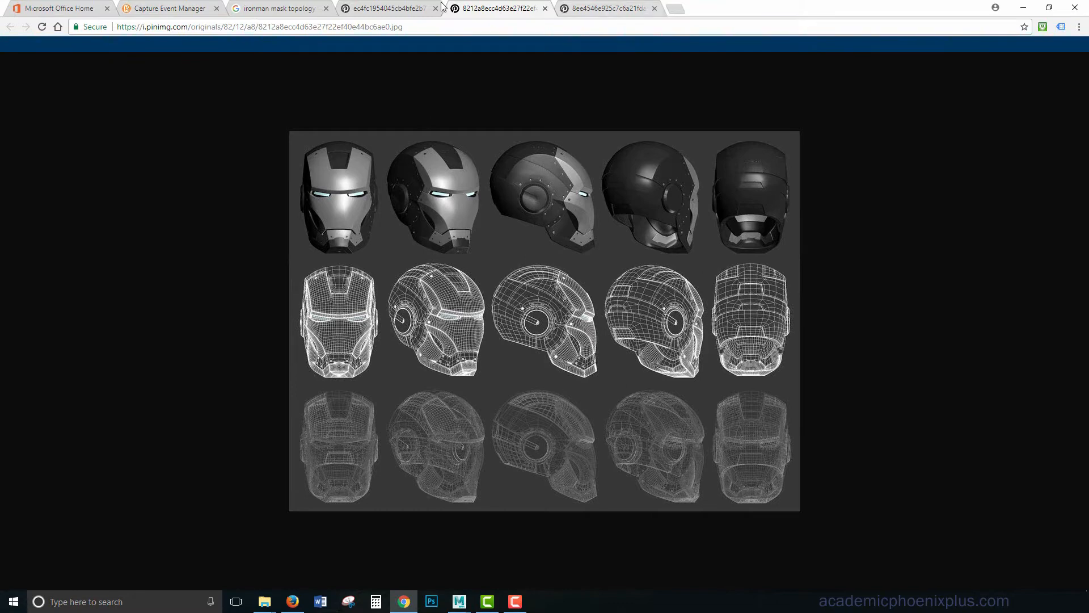
{"action": "left_click", "coordinate": [417, 8]}
{"action": "left_click", "coordinate": [471, 8]}
{"action": "left_click", "coordinate": [590, 8]}
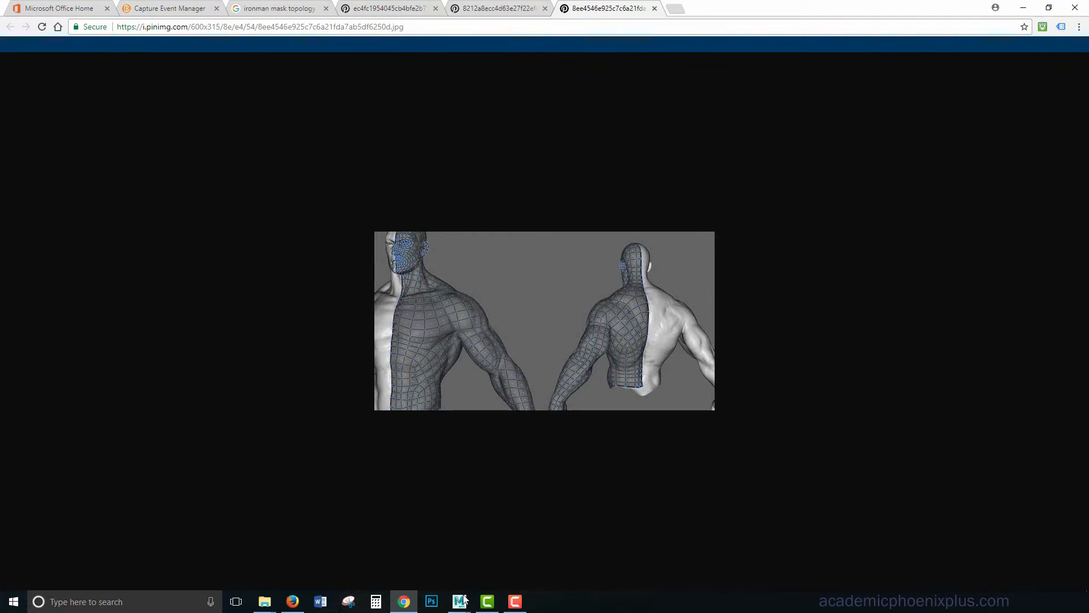
Switch back to Maya and make the selected character body mesh a live surface
{"action": "mouse_move", "coordinate": [464, 600]}
{"action": "left_click", "coordinate": [499, 557]}
{"action": "left_click_drag", "start_coordinate": [583, 381], "coordinate": [545, 253], "text": "alt"}
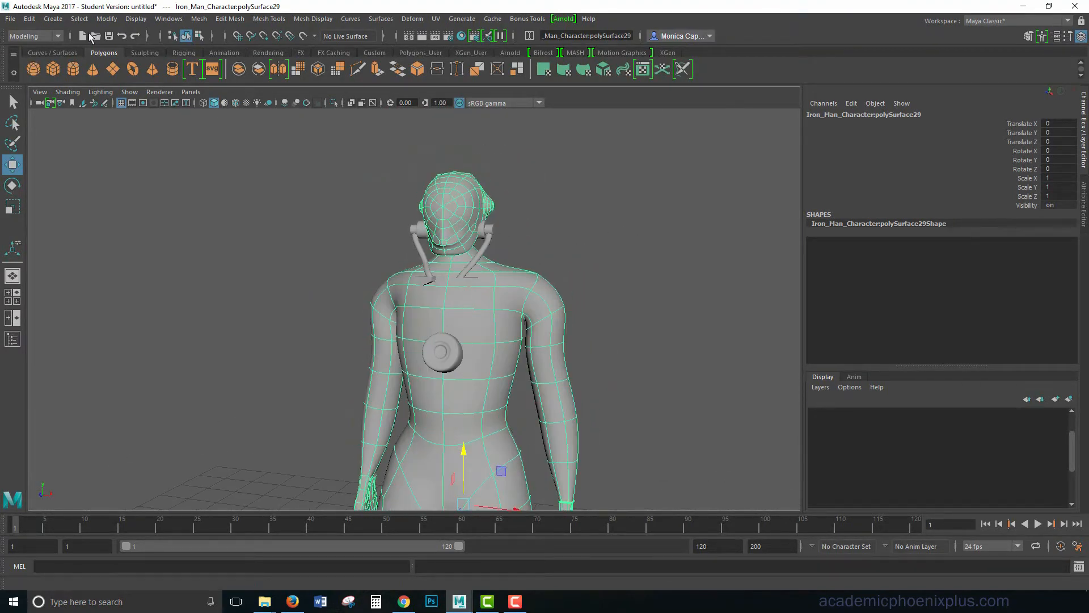
{"action": "left_click", "coordinate": [107, 19]}
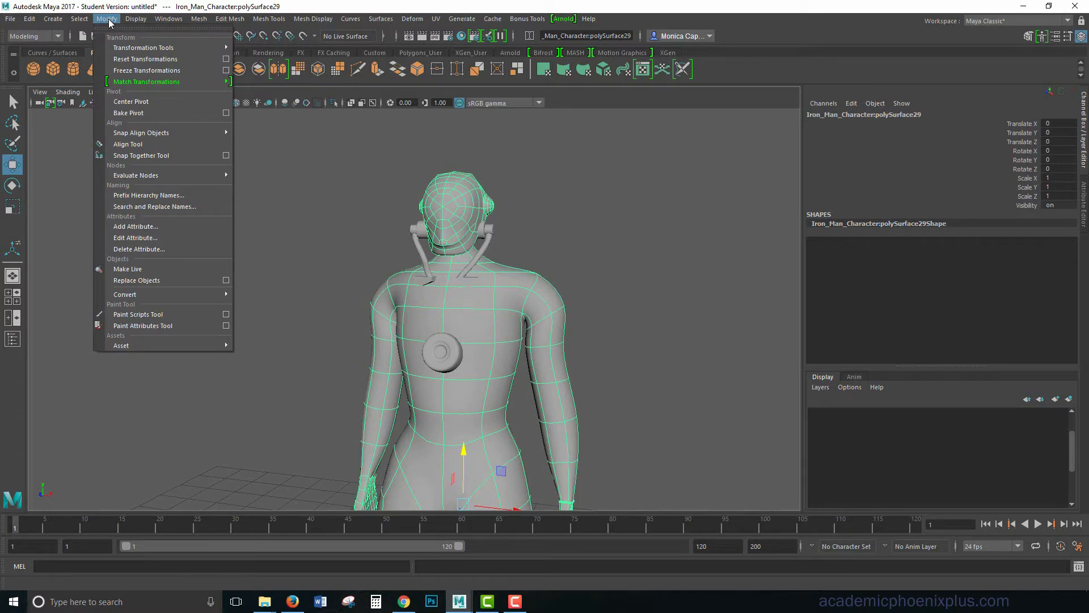
{"action": "left_click", "coordinate": [152, 270]}
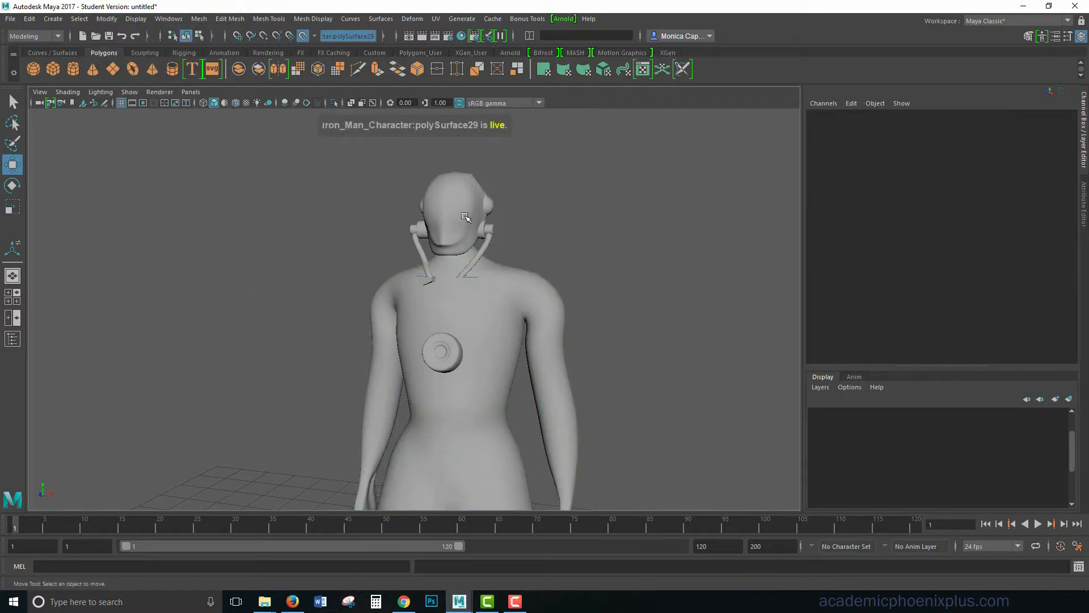
Activate Quad Draw and place two rows of four points on the face above the character's left eye area
{"action": "left_click", "coordinate": [1030, 37]}
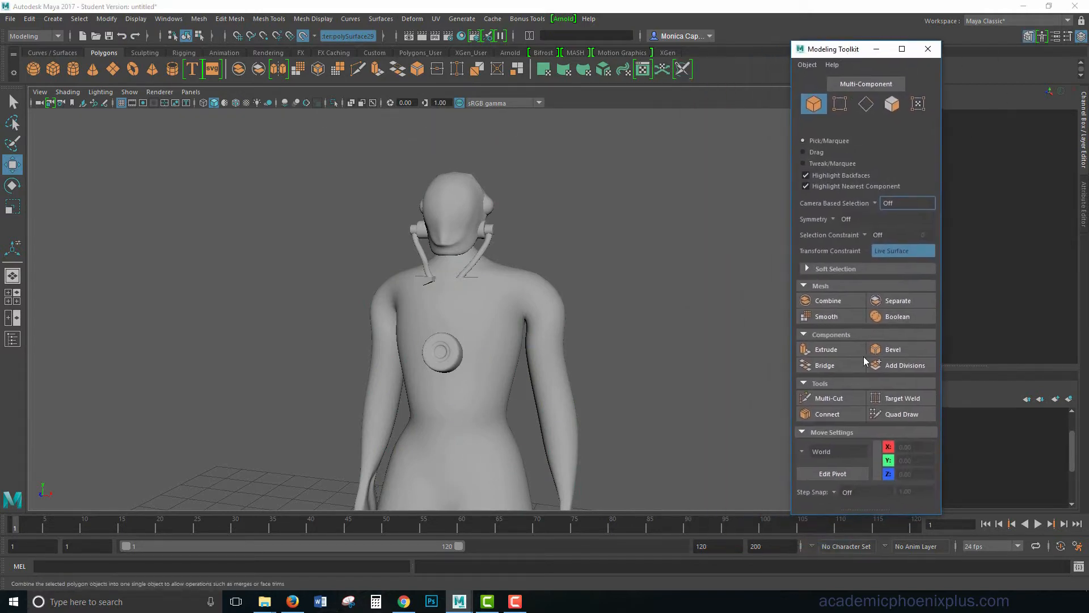
{"action": "left_click", "coordinate": [900, 414]}
{"action": "scroll", "coordinate": [683, 302], "scroll_direction": "up", "scroll_amount": 5}
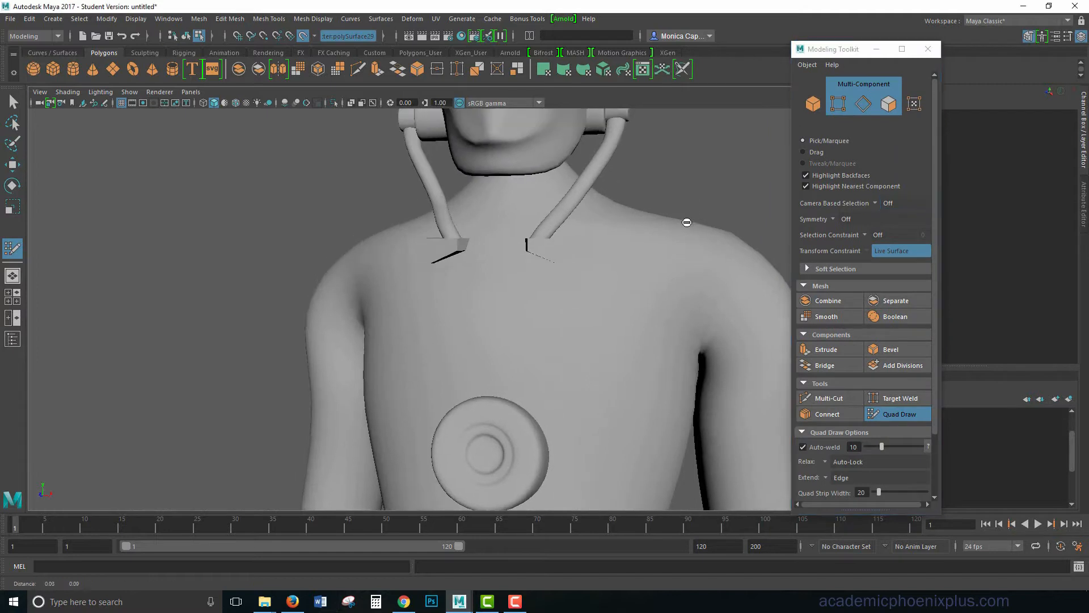
{"action": "middle_click_drag", "start_coordinate": [687, 222], "coordinate": [678, 358], "text": "alt"}
{"action": "mouse_move", "coordinate": [679, 357]}
{"action": "left_mouse_down", "text": "alt"}
{"action": "mouse_move", "coordinate": [675, 372]}
{"action": "mouse_move", "coordinate": [661, 359]}
{"action": "left_mouse_up", "text": "alt"}
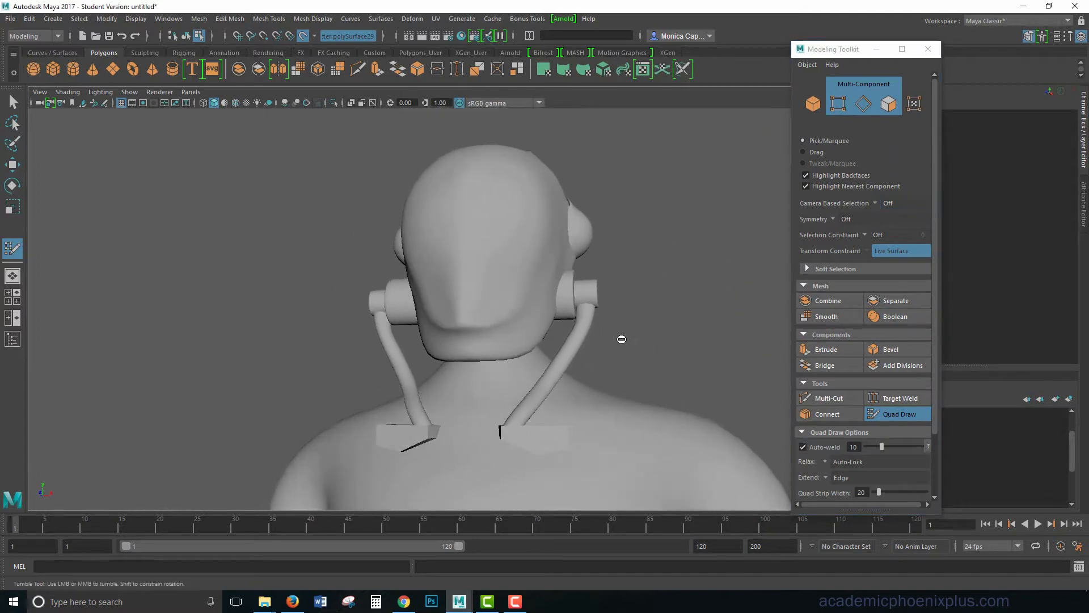
{"action": "left_click", "coordinate": [481, 232]}
{"action": "left_click", "coordinate": [485, 240]}
{"action": "left_click", "coordinate": [506, 242]}
{"action": "left_click", "coordinate": [517, 234]}
{"action": "left_click", "coordinate": [517, 243]}
Add outer points to the upper rows and place two more curved rows of points below the left eye area
{"action": "left_click_drag", "start_coordinate": [567, 255], "coordinate": [476, 255], "text": "alt"}
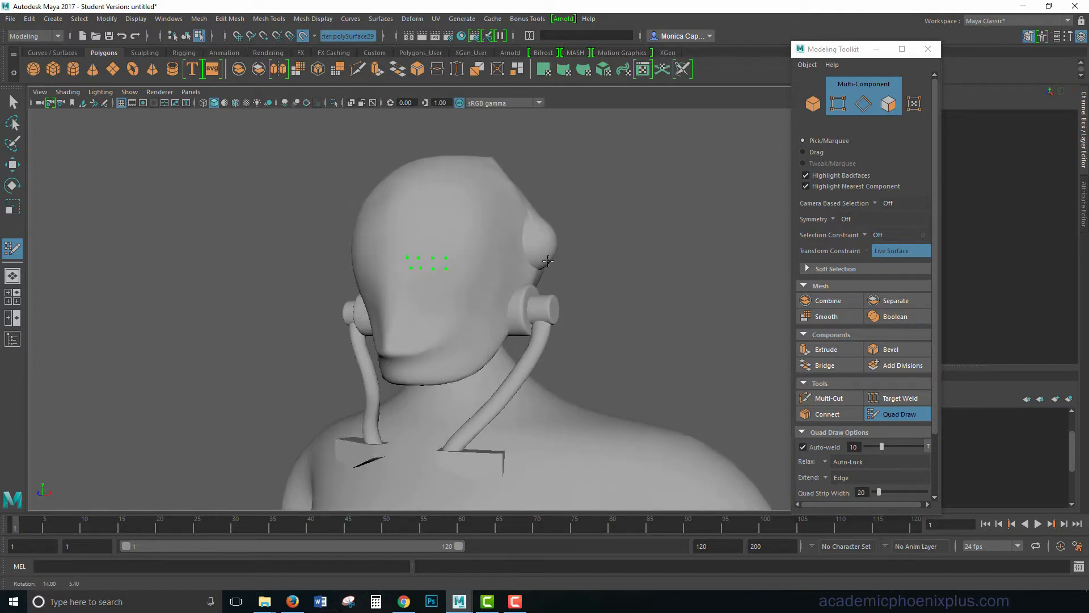
{"action": "left_click", "coordinate": [457, 270]}
{"action": "left_click", "coordinate": [446, 278]}
{"action": "left_click", "coordinate": [412, 294]}
{"action": "left_click", "coordinate": [438, 294]}
{"action": "left_click", "coordinate": [449, 291]}
{"action": "scroll", "coordinate": [430, 258], "scroll_direction": "up", "scroll_amount": 5}
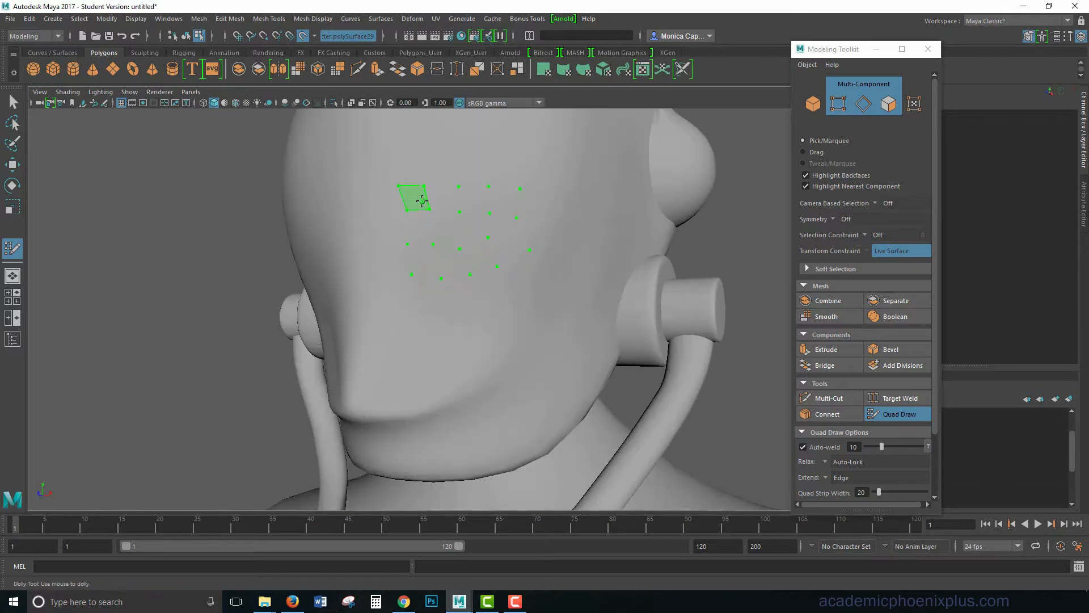
Fill the upper rows of points with a strip of four quads along the top of the left eye
{"action": "left_click", "coordinate": [419, 199], "text": "shift"}
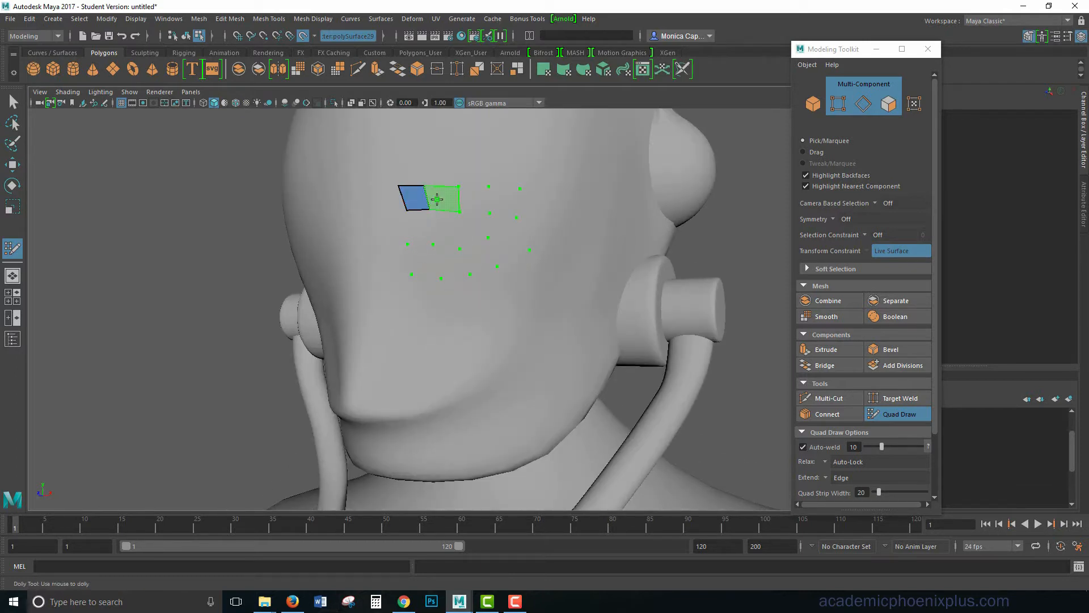
{"action": "left_click", "coordinate": [444, 199], "text": "shift"}
{"action": "left_click", "coordinate": [473, 199], "text": "shift"}
{"action": "left_click", "coordinate": [504, 201], "text": "shift"}
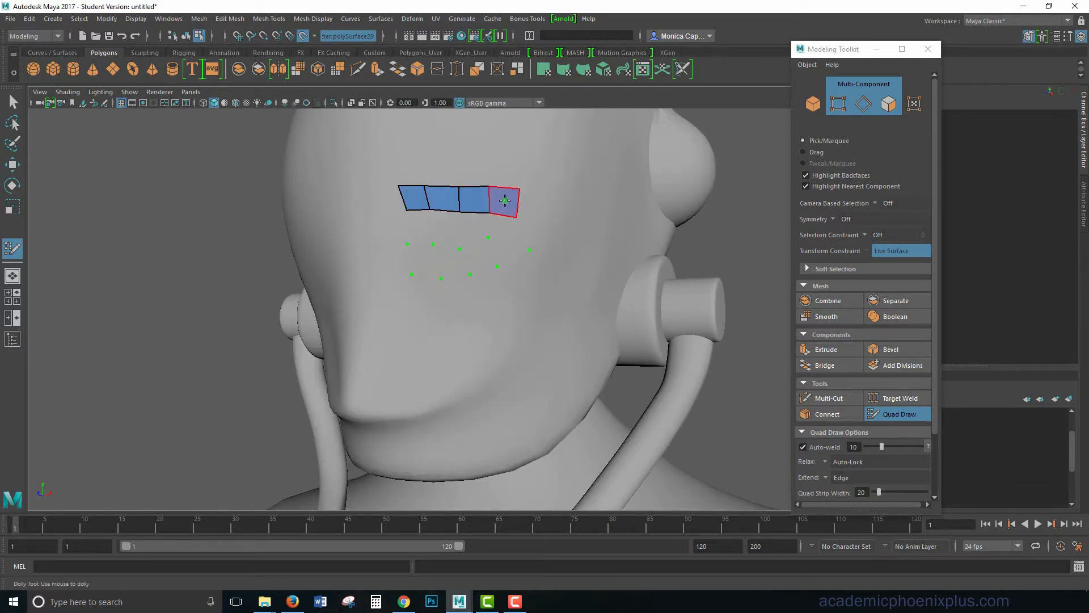
Fill four quads along the bottom of the left eye and extend the topology around its outer corner
{"action": "left_click", "coordinate": [421, 260], "text": "shift"}
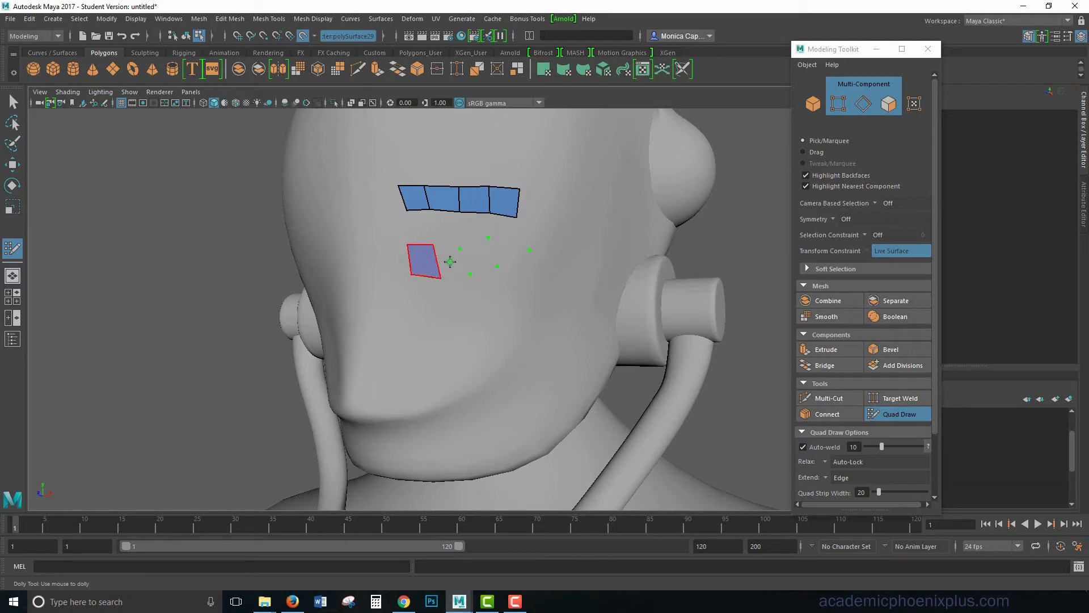
{"action": "left_click", "coordinate": [451, 261], "text": "shift"}
{"action": "left_click", "coordinate": [475, 253], "text": "shift"}
{"action": "left_click", "coordinate": [507, 241], "text": "shift"}
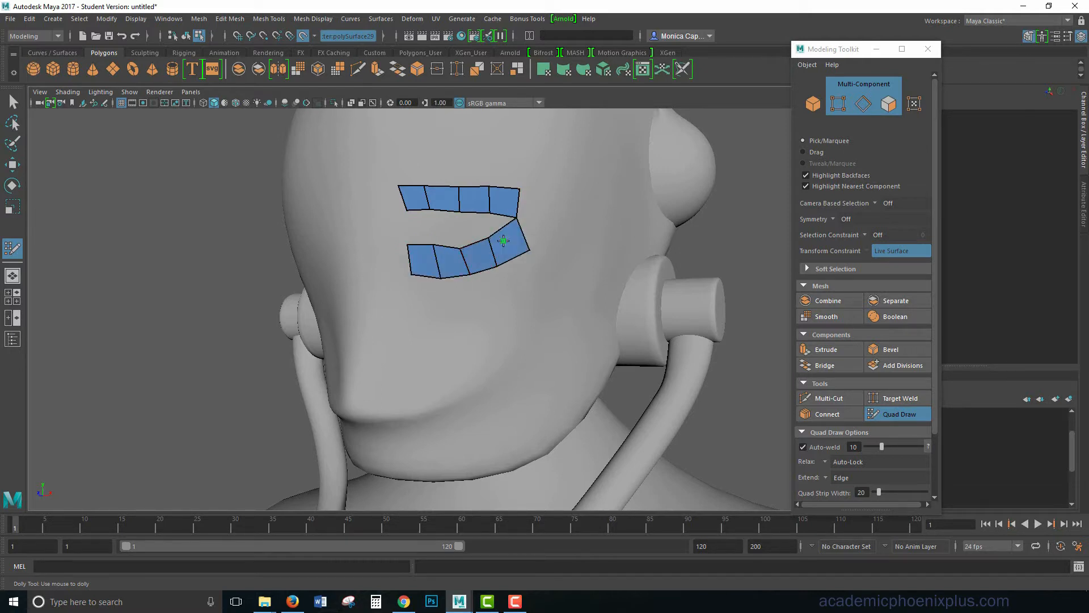
{"action": "left_click", "coordinate": [549, 197]}
{"action": "left_click", "coordinate": [536, 228], "text": "shift"}
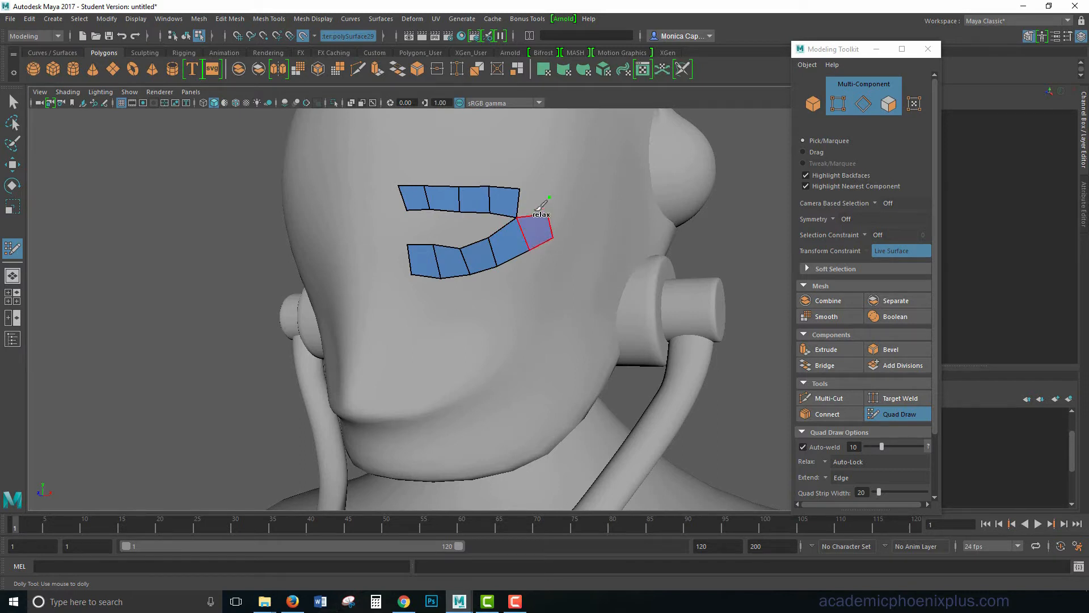
Extend the upper eye strip toward the nose and close the left eye loop with quads around its inner corner
{"action": "mouse_move", "coordinate": [543, 261]}
{"action": "left_mouse_down", "text": "alt"}
{"action": "mouse_move", "coordinate": [526, 284]}
{"action": "mouse_move", "coordinate": [495, 259]}
{"action": "left_mouse_up", "text": "alt"}
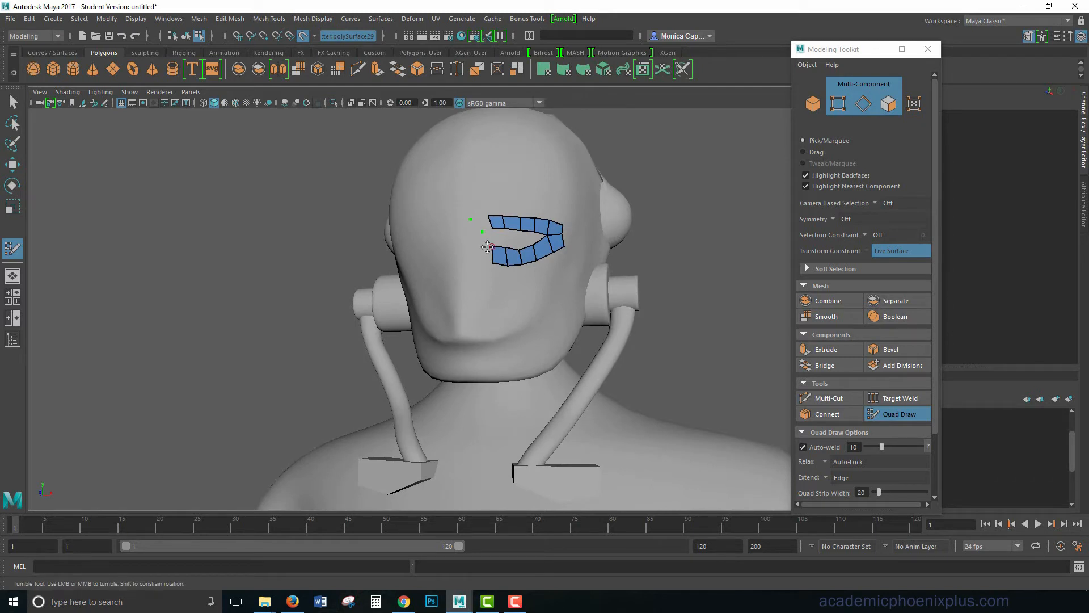
{"action": "left_click", "coordinate": [478, 225], "text": "shift"}
{"action": "scroll", "coordinate": [485, 263], "scroll_direction": "up", "scroll_amount": 4}
{"action": "left_click_drag", "start_coordinate": [488, 261], "coordinate": [499, 255], "text": "alt"}
{"action": "middle_click_drag", "start_coordinate": [498, 256], "coordinate": [462, 296], "text": "alt"}
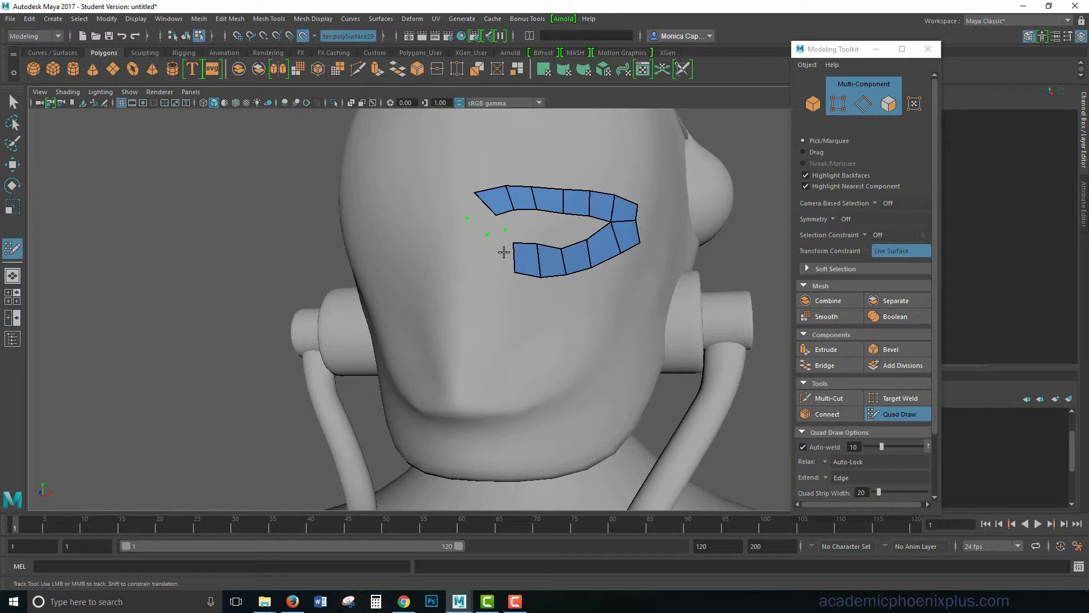
{"action": "left_click", "coordinate": [502, 241], "text": "shift"}
{"action": "left_click", "coordinate": [486, 222], "text": "shift"}
{"action": "left_click", "coordinate": [457, 202]}
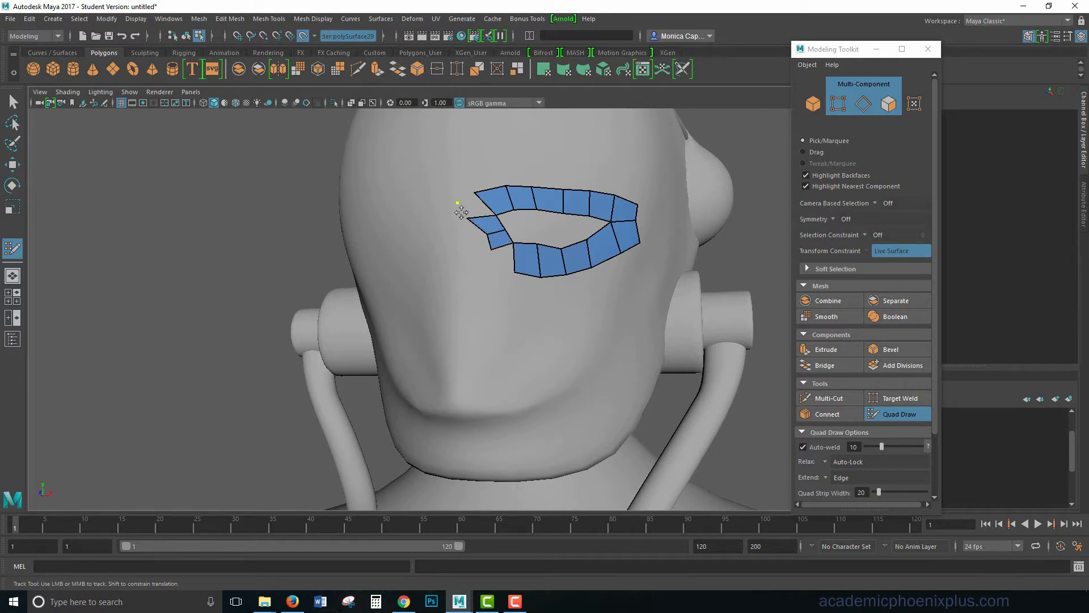
{"action": "left_click", "coordinate": [501, 258], "text": "shift"}
{"action": "left_click", "coordinate": [476, 207], "text": "shift"}
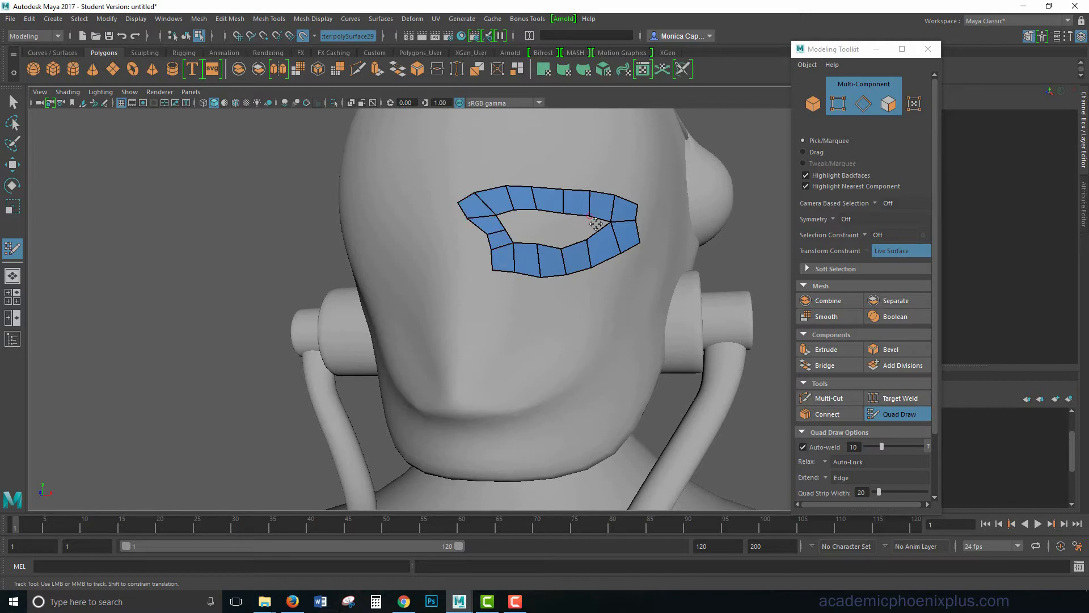
Place a curved row of points below the left eye and fill it with a row of quads joined to the lower eye strip
{"action": "scroll", "coordinate": [596, 234], "scroll_direction": "down", "scroll_amount": 4}
{"action": "mouse_move", "coordinate": [583, 264]}
{"action": "left_mouse_down", "text": "alt"}
{"action": "mouse_move", "coordinate": [574, 260]}
{"action": "mouse_move", "coordinate": [599, 266]}
{"action": "left_mouse_up", "text": "alt"}
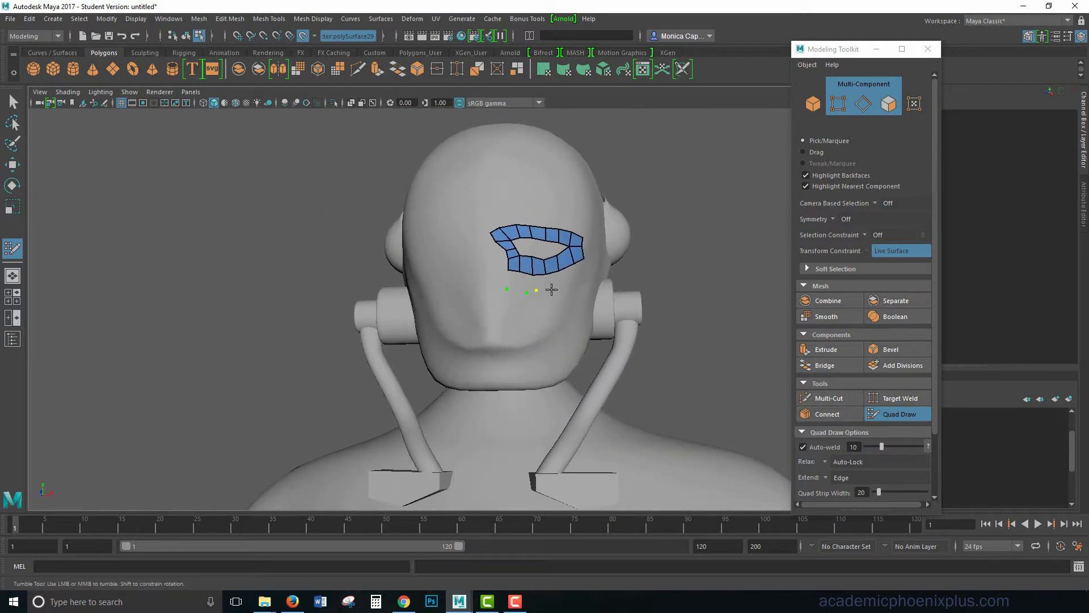
{"action": "left_click", "coordinate": [577, 277]}
{"action": "left_click", "coordinate": [515, 280], "text": "shift"}
{"action": "left_click", "coordinate": [527, 283], "text": "shift"}
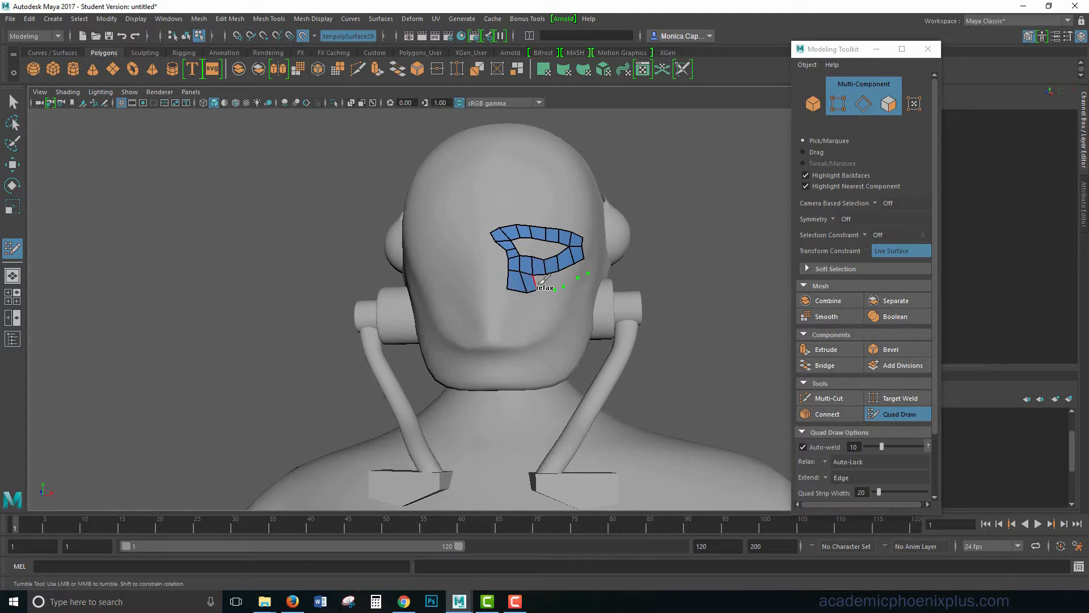
{"action": "left_click", "coordinate": [542, 283], "text": "shift"}
{"action": "left_click", "coordinate": [556, 280], "text": "shift"}
{"action": "left_click", "coordinate": [569, 274], "text": "shift"}
{"action": "mouse_move", "coordinate": [578, 275]}
{"action": "left_mouse_down", "text": "shift"}
{"action": "mouse_move", "coordinate": [521, 256]}
{"action": "mouse_move", "coordinate": [534, 226]}
{"action": "mouse_move", "coordinate": [569, 256]}
{"action": "mouse_move", "coordinate": [530, 279]}
{"action": "mouse_move", "coordinate": [512, 248]}
{"action": "left_mouse_up", "text": "shift"}
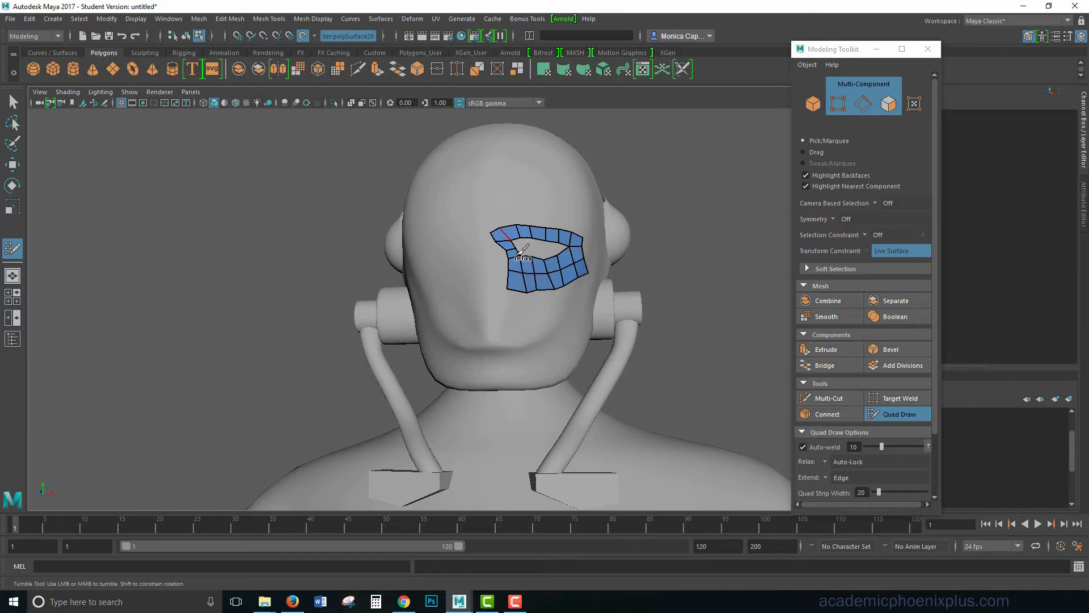
Show the Quad Draw keyboard and mouse shortcut reference and insert an edge loop along the lowest row of quads below the left eye
{"action": "scroll", "coordinate": [856, 351], "scroll_direction": "down", "scroll_amount": 3}
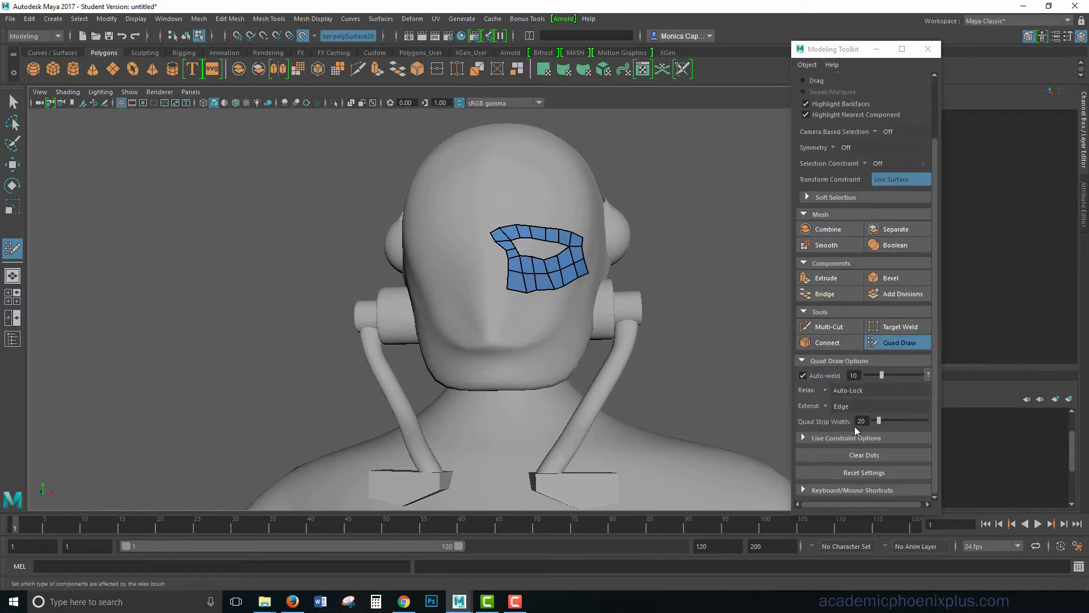
{"action": "left_click", "coordinate": [837, 490]}
{"action": "left_click_drag", "start_coordinate": [932, 315], "coordinate": [935, 481]}
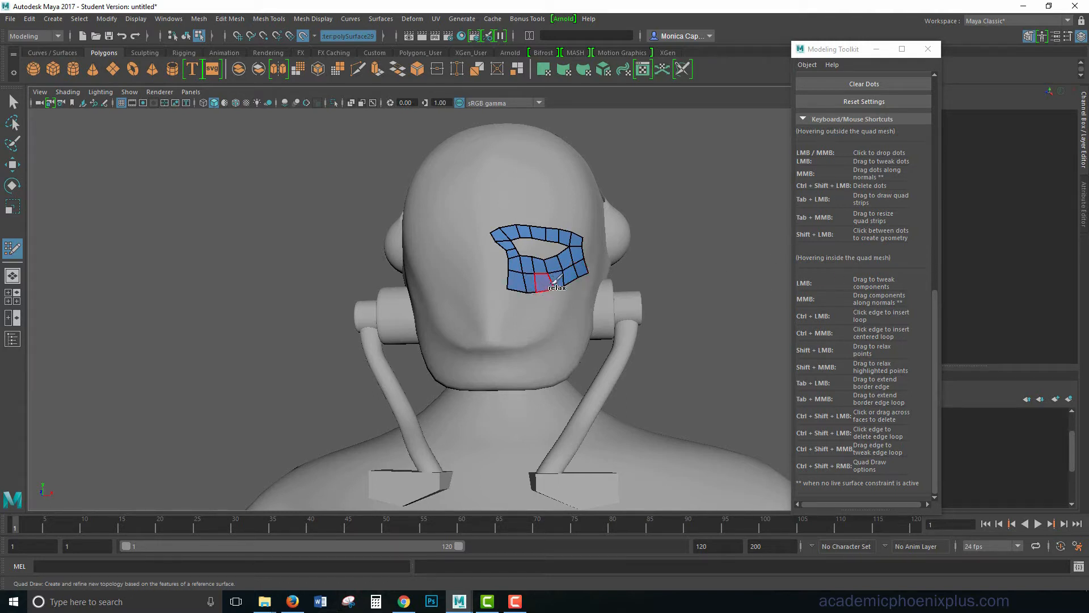
{"action": "key", "text": "ctrl"}
{"action": "left_click", "coordinate": [552, 280], "text": "ctrl"}
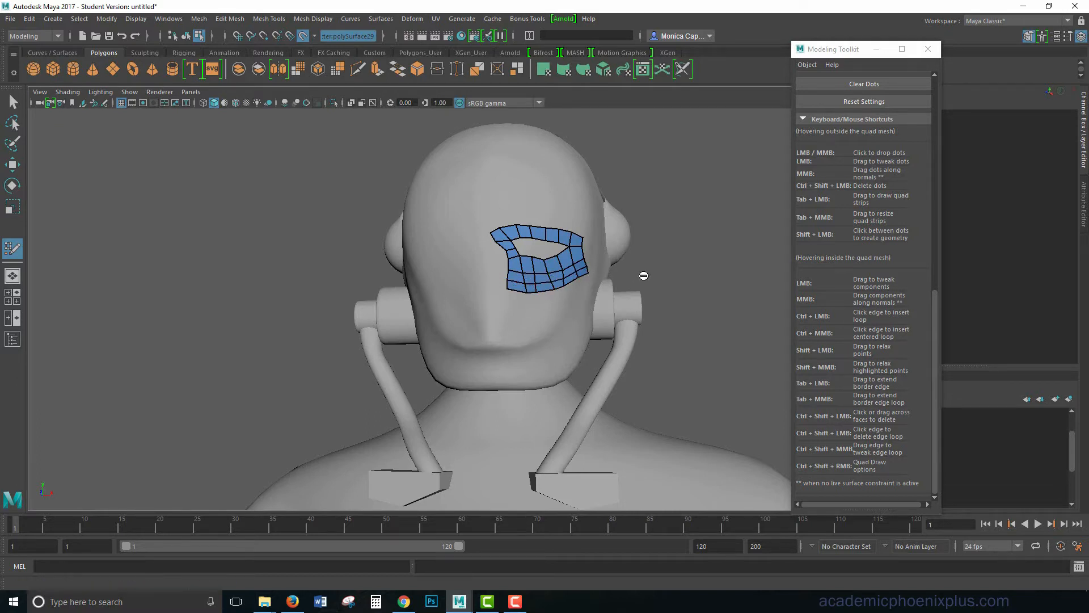
Place a row of points above the left eye and fill quads between it and the upper eye strip
{"action": "left_click_drag", "start_coordinate": [642, 274], "coordinate": [577, 289], "text": "alt"}
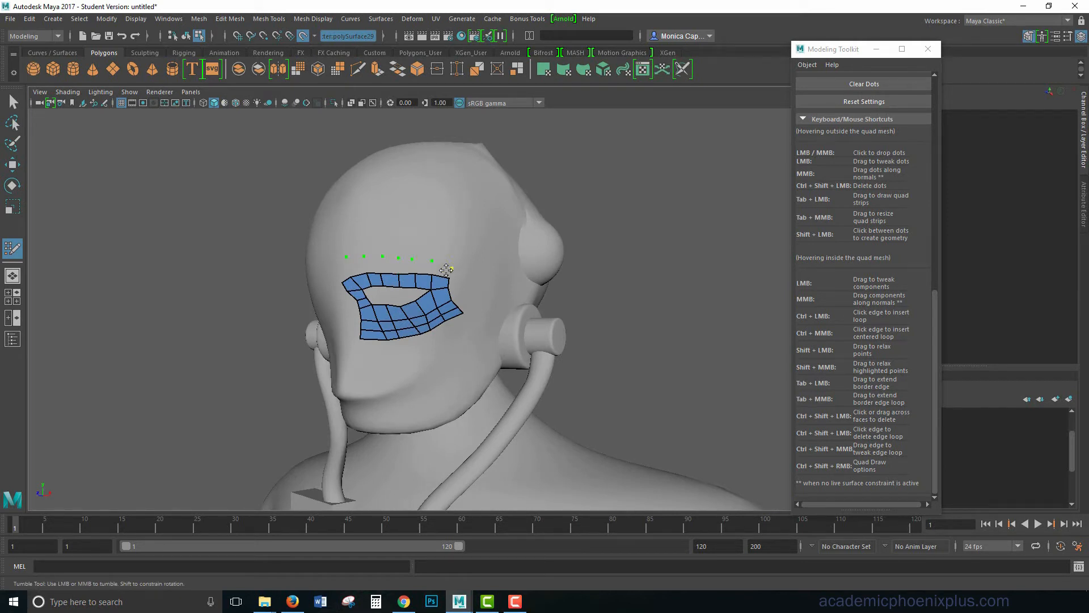
{"action": "left_click", "coordinate": [441, 269], "text": "shift"}
{"action": "left_click", "coordinate": [422, 267], "text": "shift"}
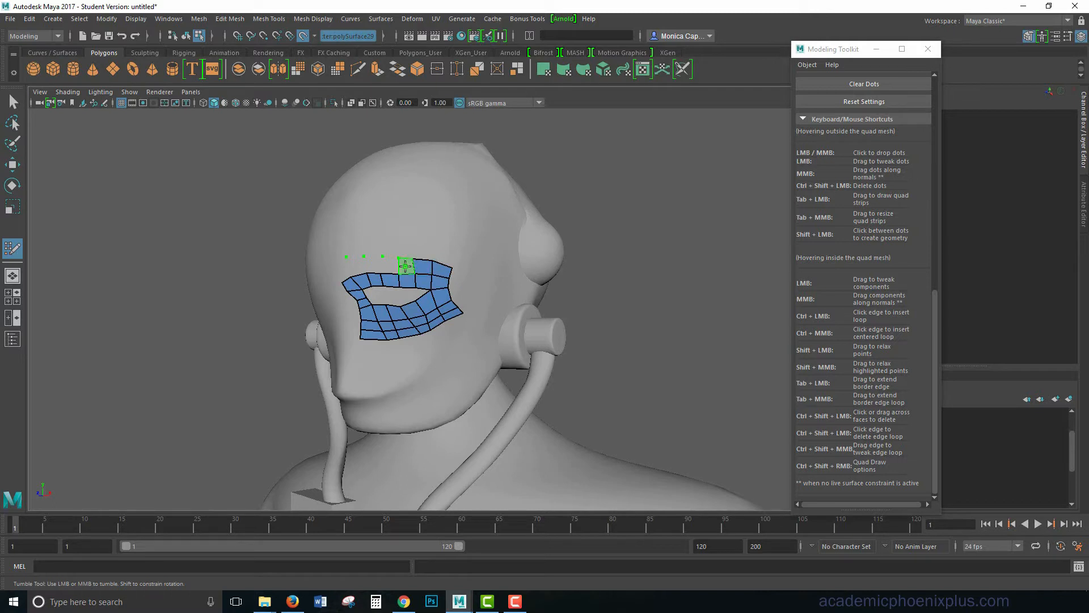
{"action": "left_click", "coordinate": [397, 265], "text": "shift"}
{"action": "left_click", "coordinate": [374, 262], "text": "shift"}
{"action": "left_click", "coordinate": [355, 263], "text": "shift"}
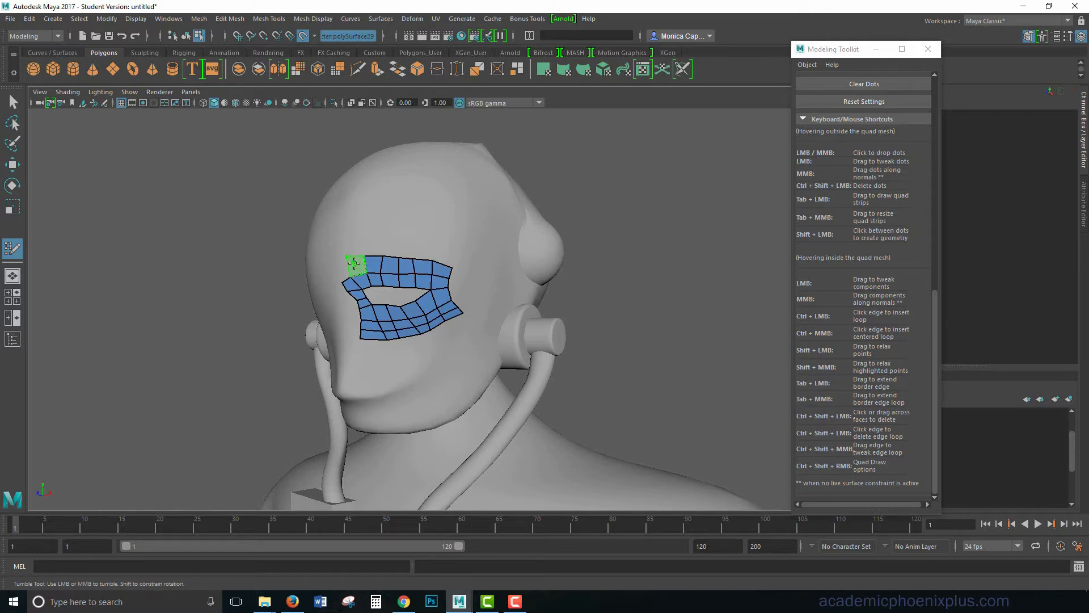
Add a second row of points higher on the forehead and fill it with quads from the outer side to the centre
{"action": "left_click_drag", "start_coordinate": [342, 254], "coordinate": [444, 245], "text": "alt"}
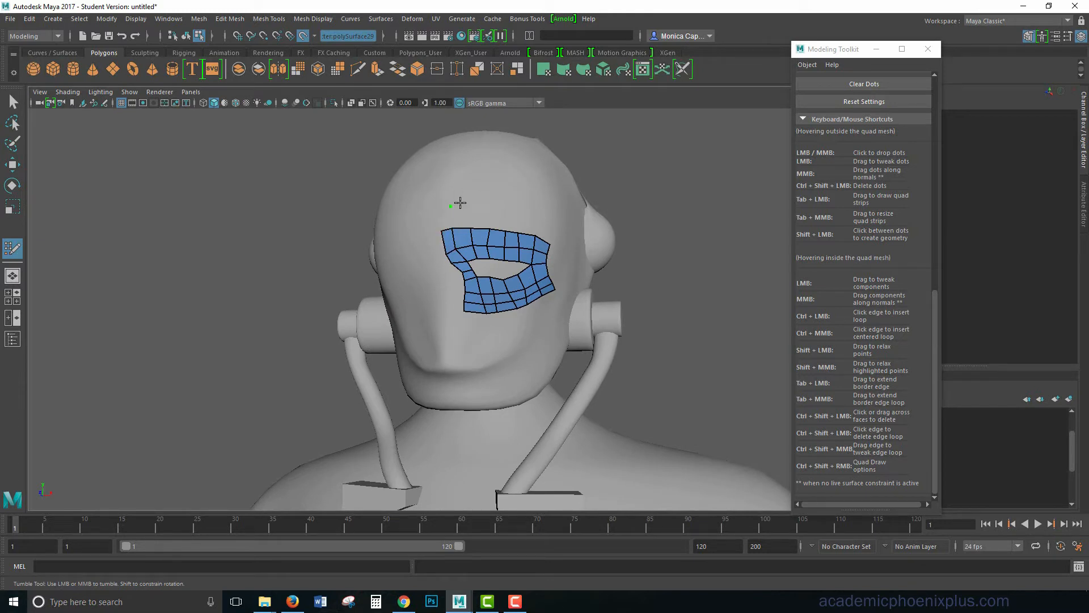
{"action": "left_click", "coordinate": [547, 233], "text": "shift"}
{"action": "left_click", "coordinate": [531, 228], "text": "shift"}
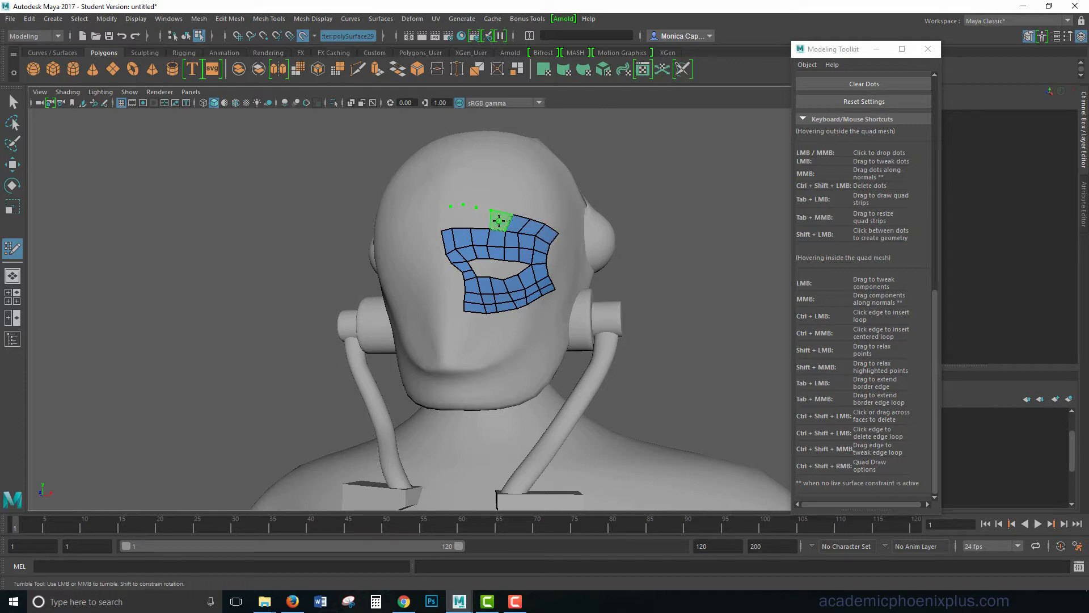
{"action": "left_click", "coordinate": [500, 223], "text": "shift"}
{"action": "left_click", "coordinate": [479, 217], "text": "shift"}
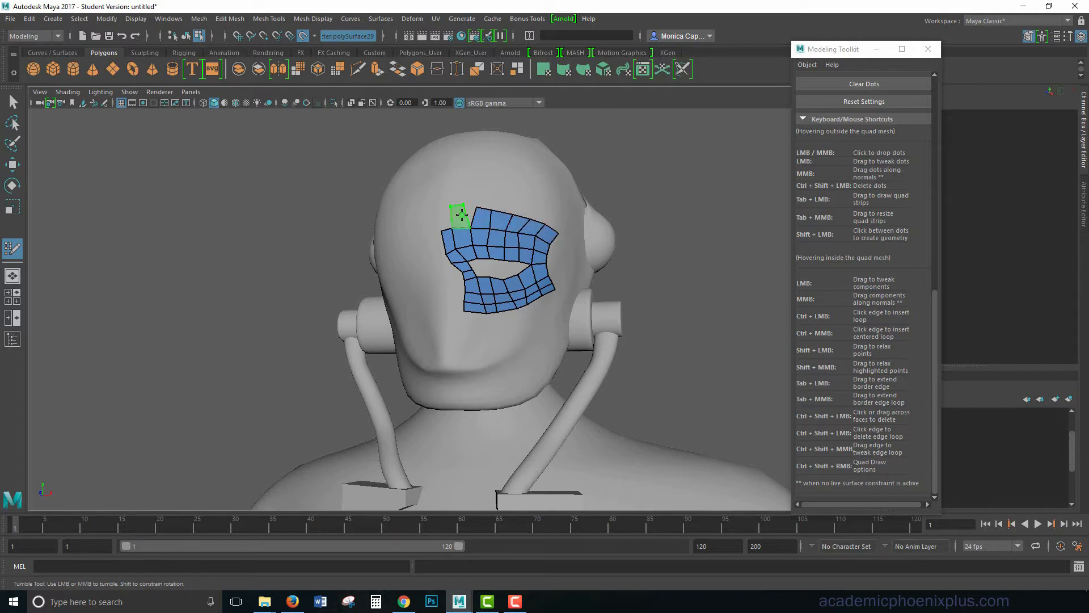
{"action": "left_click", "coordinate": [466, 217], "text": "shift"}
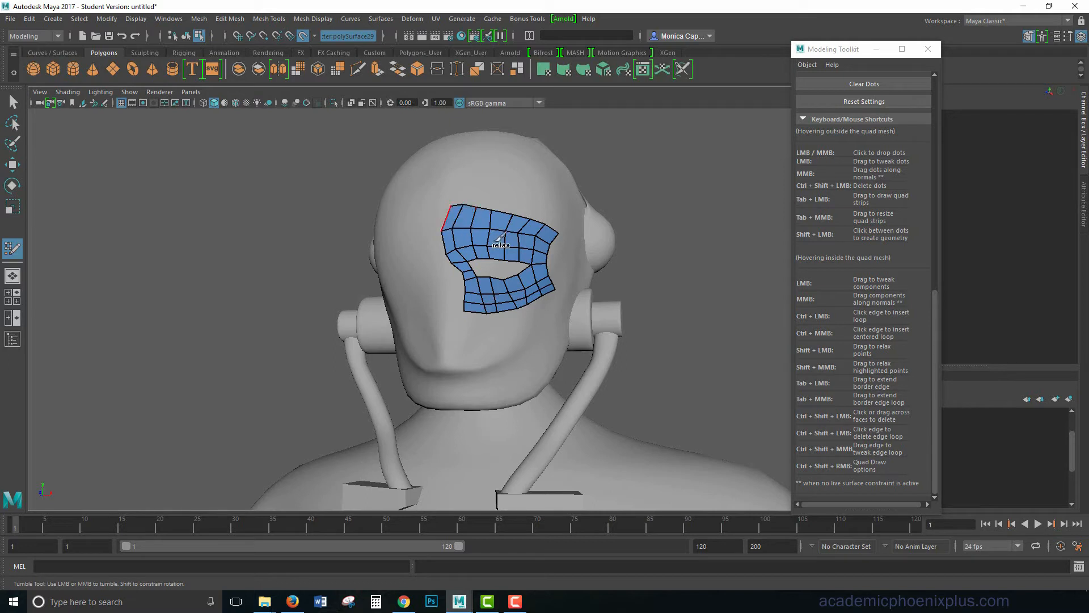
Place two rows of points down the left cheek and fill the upper cheek row with quads out to the side of the face
{"action": "left_click_drag", "start_coordinate": [581, 288], "coordinate": [459, 286], "text": "alt"}
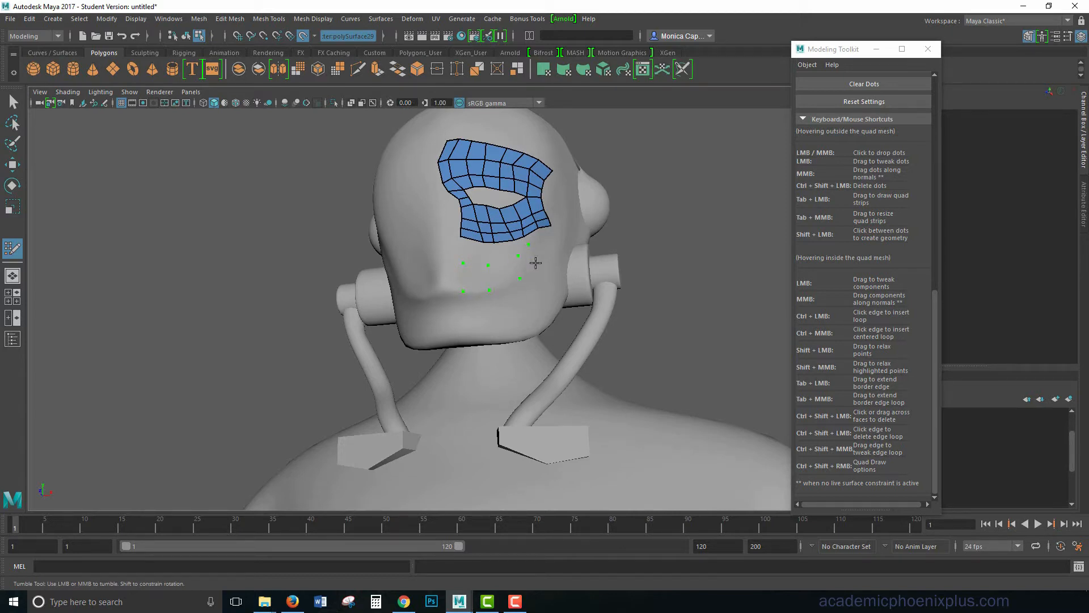
{"action": "left_click", "coordinate": [470, 255], "text": "shift"}
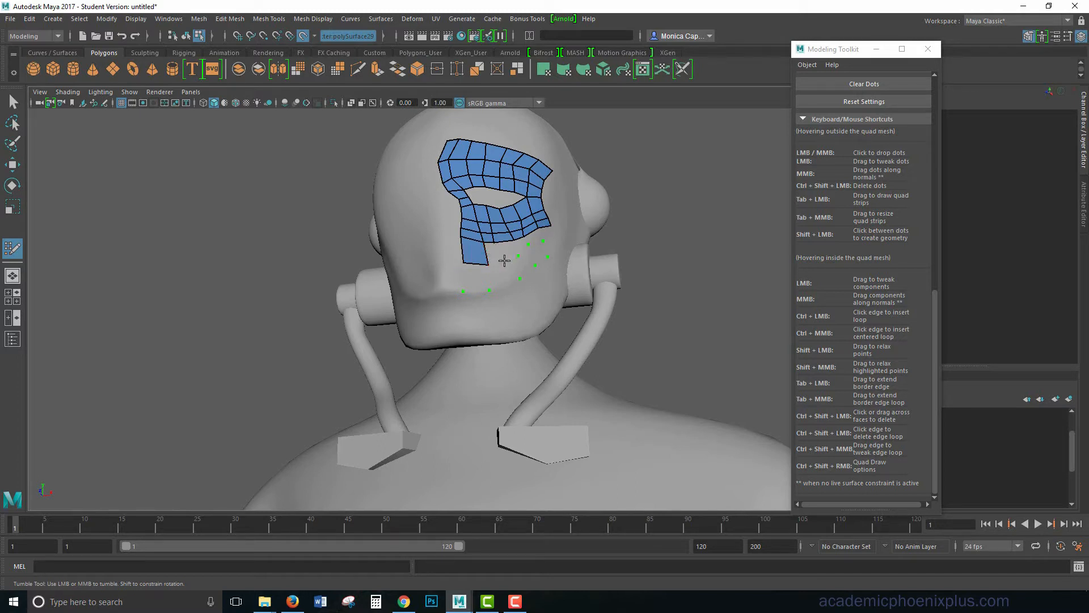
{"action": "left_click", "coordinate": [492, 253], "text": "shift"}
{"action": "left_click", "coordinate": [511, 248], "text": "shift"}
{"action": "left_click", "coordinate": [522, 244], "text": "shift"}
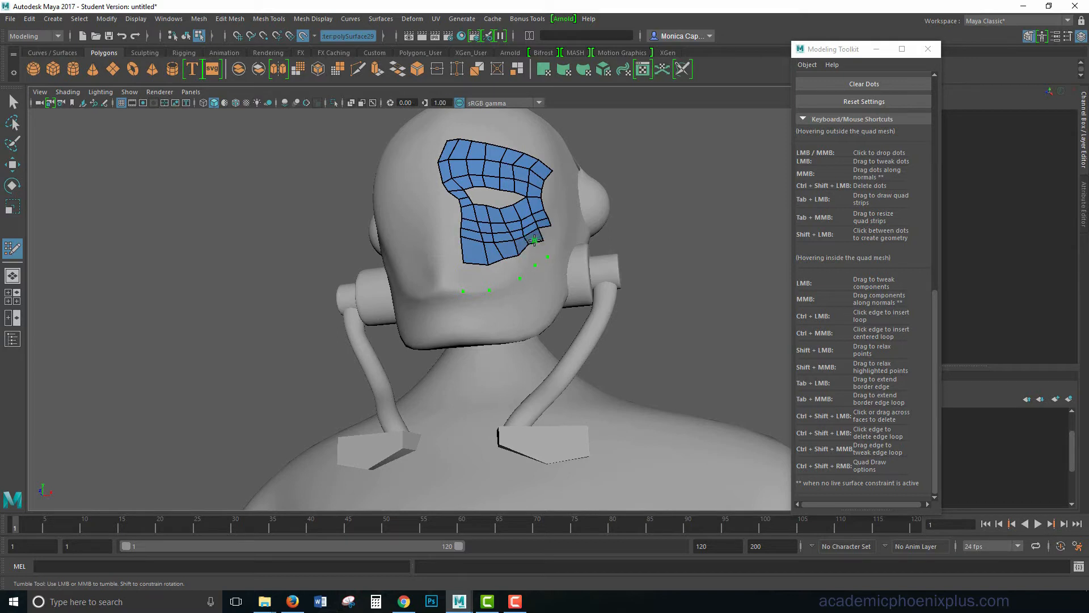
{"action": "left_click", "coordinate": [548, 232], "text": "shift"}
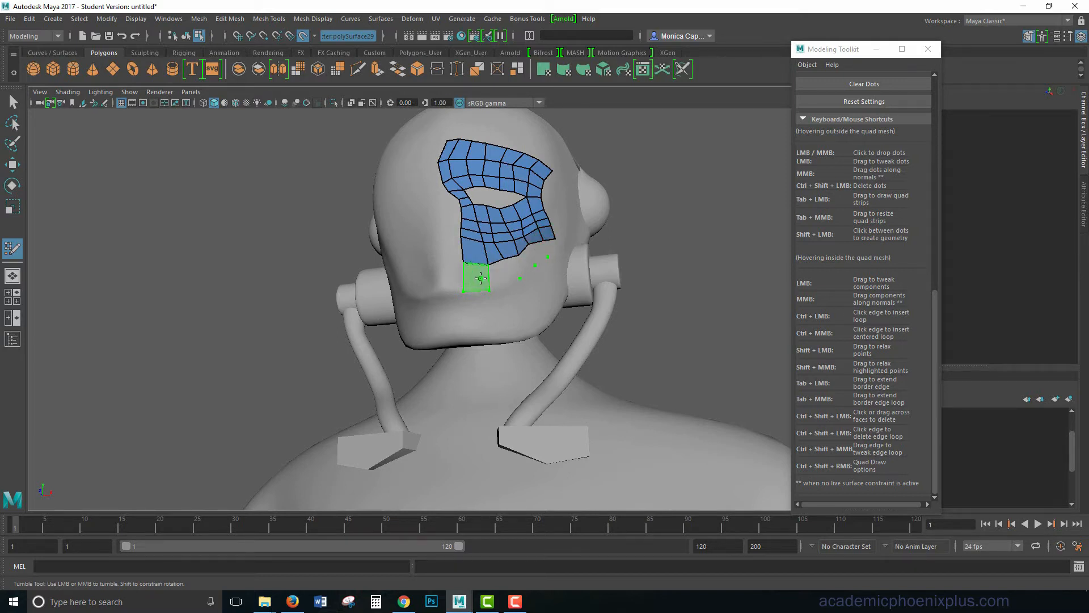
Fill the lower cheek row with four quads reaching from the nose area toward the side of the face
{"action": "left_click", "coordinate": [476, 277], "text": "shift"}
{"action": "left_click", "coordinate": [500, 274], "text": "shift"}
{"action": "left_click", "coordinate": [513, 265], "text": "shift"}
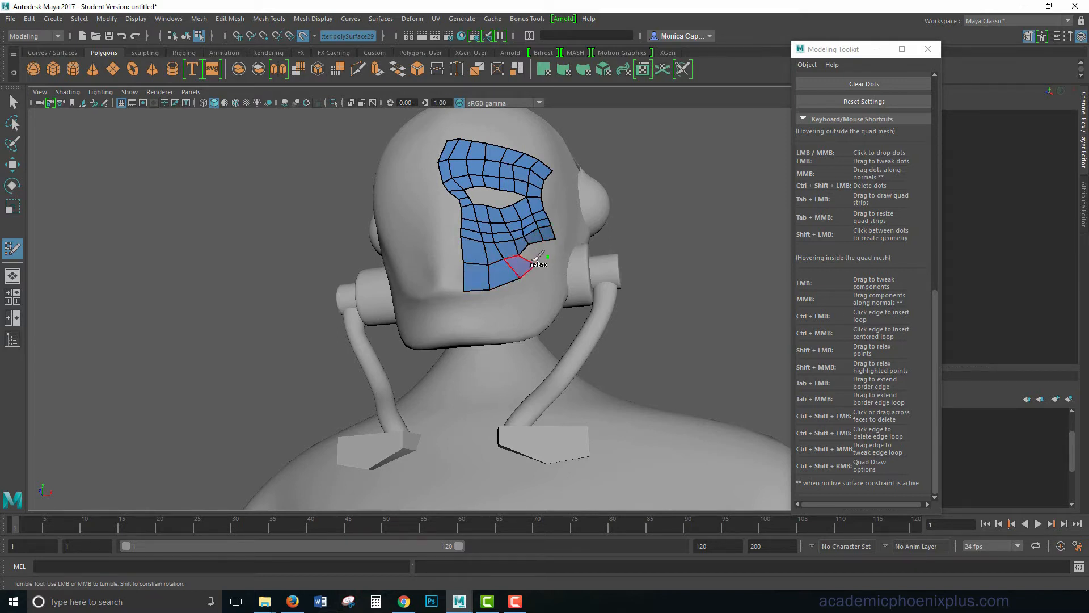
{"action": "left_click", "coordinate": [534, 257], "text": "shift"}
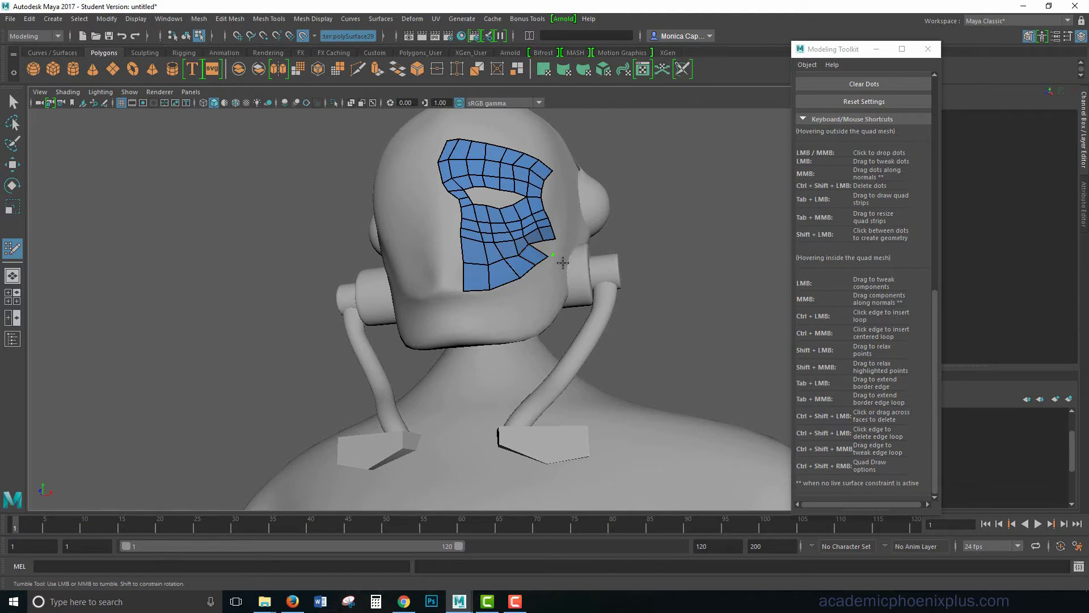
Reposition the lower cheek border vertices into an evenly spaced curve along the jaw and draw the outermost corner inward
{"action": "left_click_drag", "start_coordinate": [563, 262], "coordinate": [489, 282], "text": "alt"}
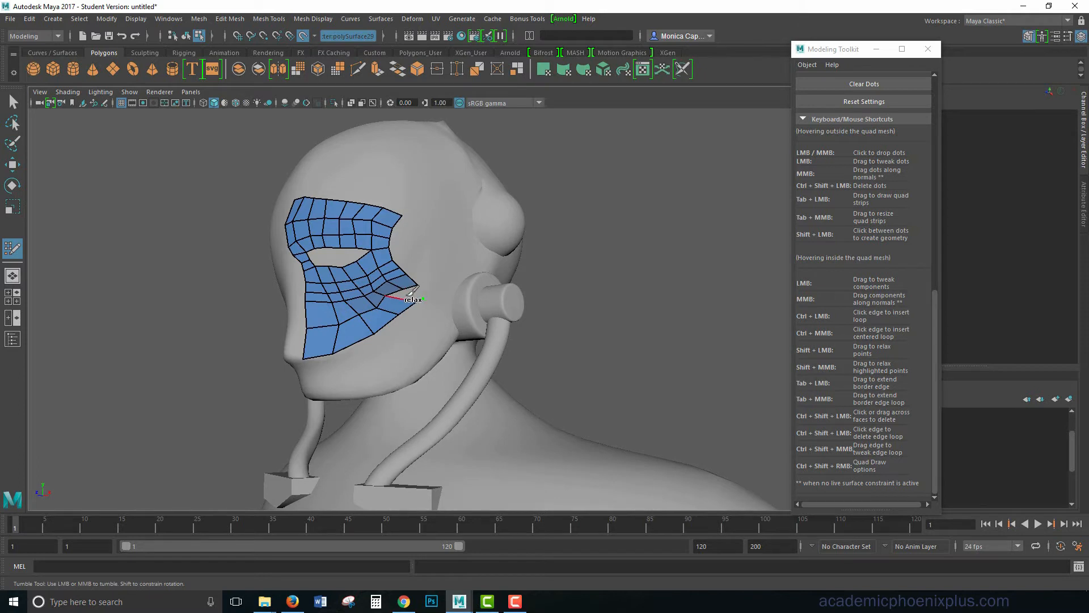
{"action": "mouse_move", "coordinate": [410, 292]}
{"action": "left_mouse_down", "text": "shift"}
{"action": "mouse_move", "coordinate": [366, 315]}
{"action": "mouse_move", "coordinate": [329, 289]}
{"action": "mouse_move", "coordinate": [392, 286]}
{"action": "mouse_move", "coordinate": [369, 315]}
{"action": "mouse_move", "coordinate": [324, 329]}
{"action": "mouse_move", "coordinate": [326, 354]}
{"action": "left_mouse_up", "text": "shift"}
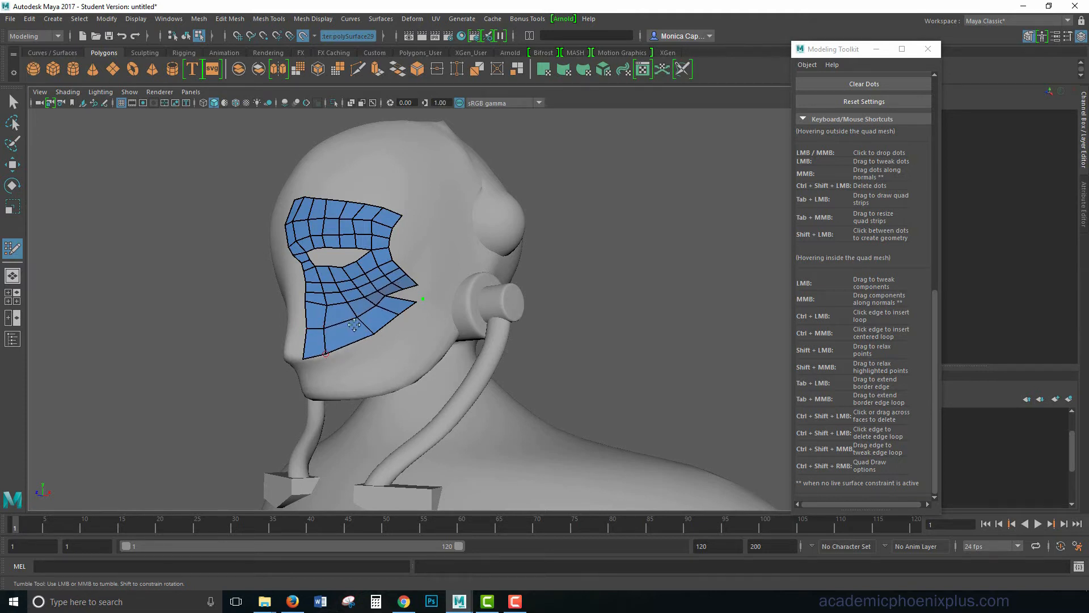
{"action": "left_click_drag", "start_coordinate": [357, 317], "coordinate": [346, 346]}
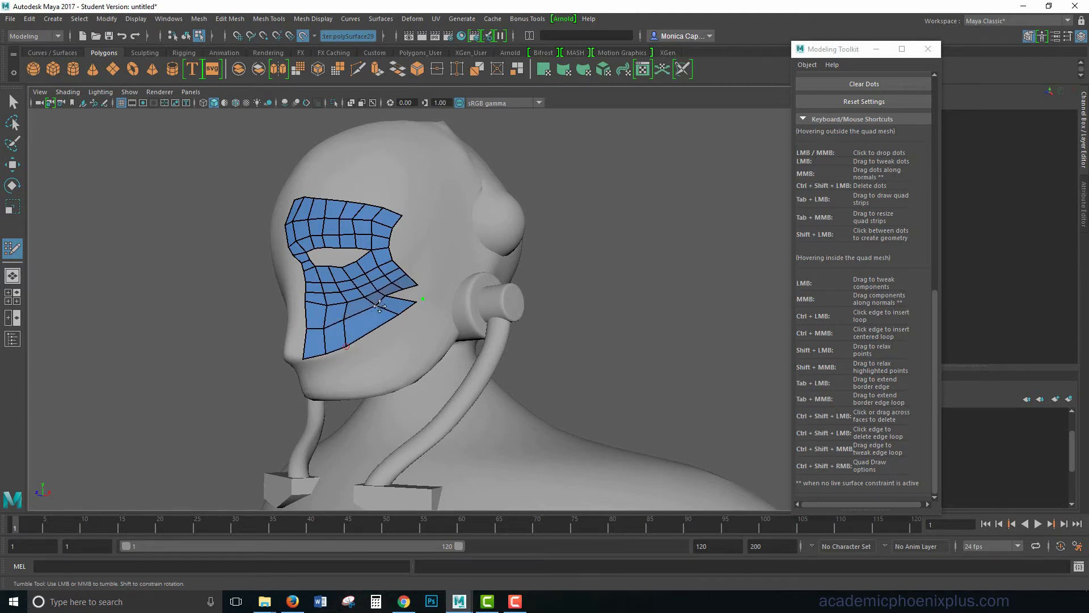
{"action": "left_click_drag", "start_coordinate": [376, 306], "coordinate": [367, 337]}
{"action": "left_click_drag", "start_coordinate": [416, 301], "coordinate": [389, 323]}
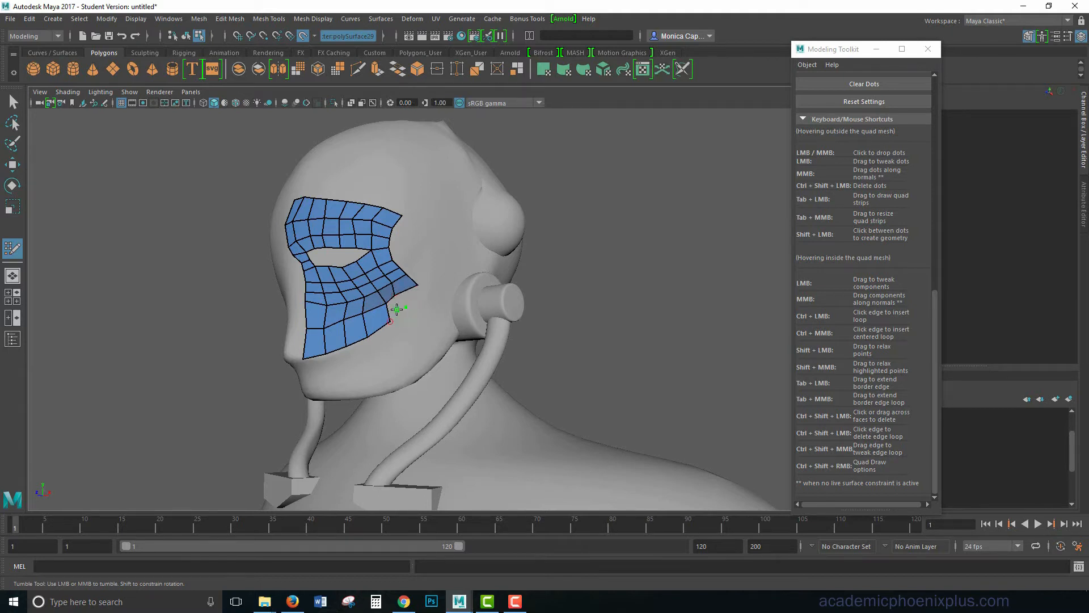
{"action": "left_click_drag", "start_coordinate": [390, 321], "coordinate": [446, 333]}
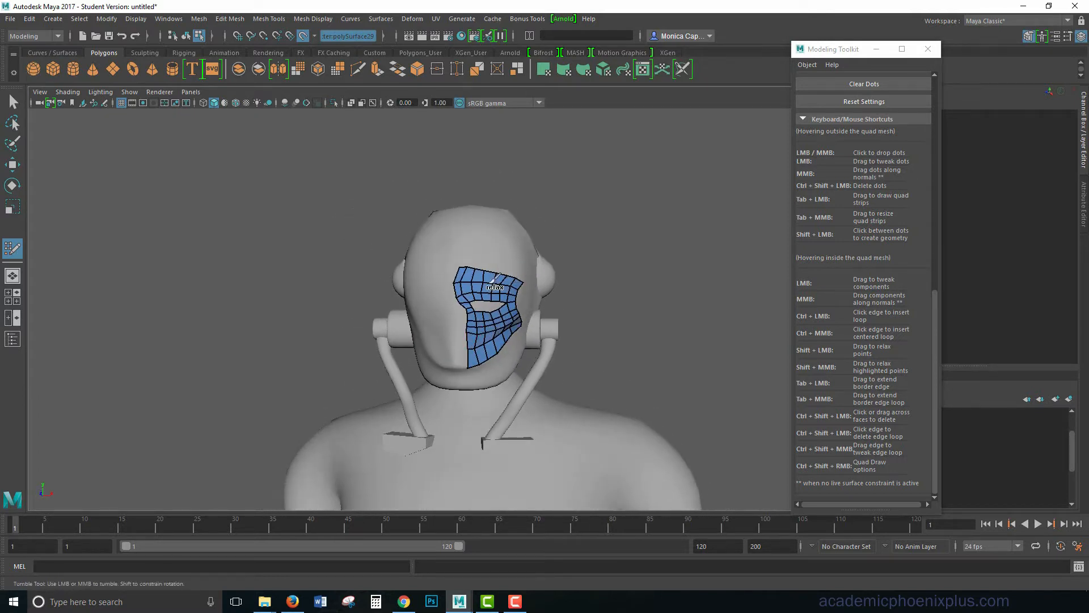
Leave Quad Draw and select only the retopology mesh's border edges along the centre of the face
{"action": "right_click_drag", "start_coordinate": [480, 353], "coordinate": [484, 346], "text": "alt"}
{"action": "scroll", "coordinate": [496, 349], "scroll_direction": "up", "scroll_amount": 4}
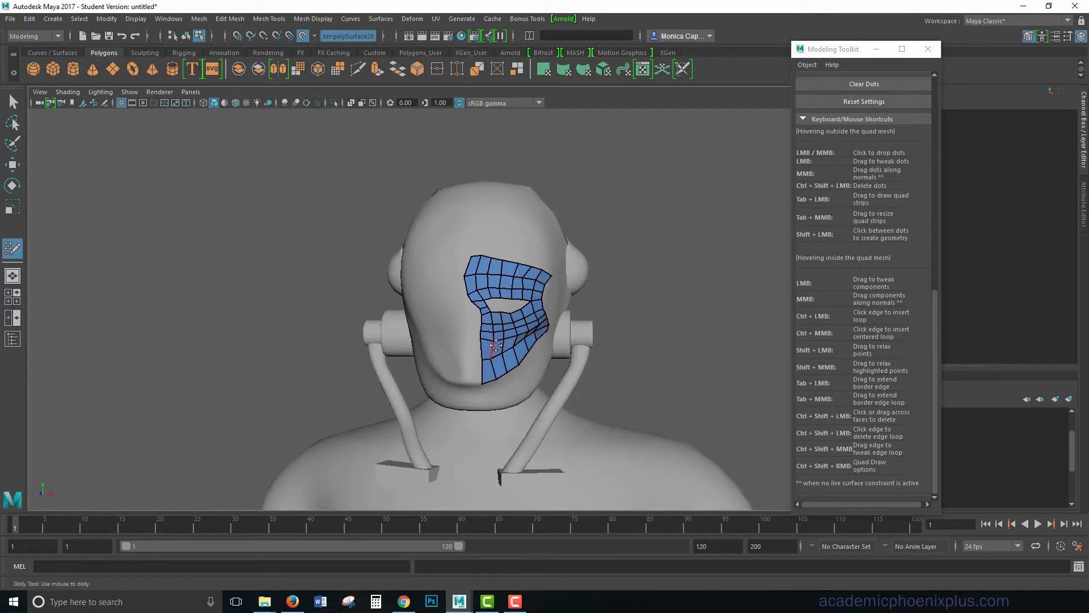
{"action": "scroll", "coordinate": [486, 314], "scroll_direction": "down", "scroll_amount": 1}
{"action": "key", "text": "w"}
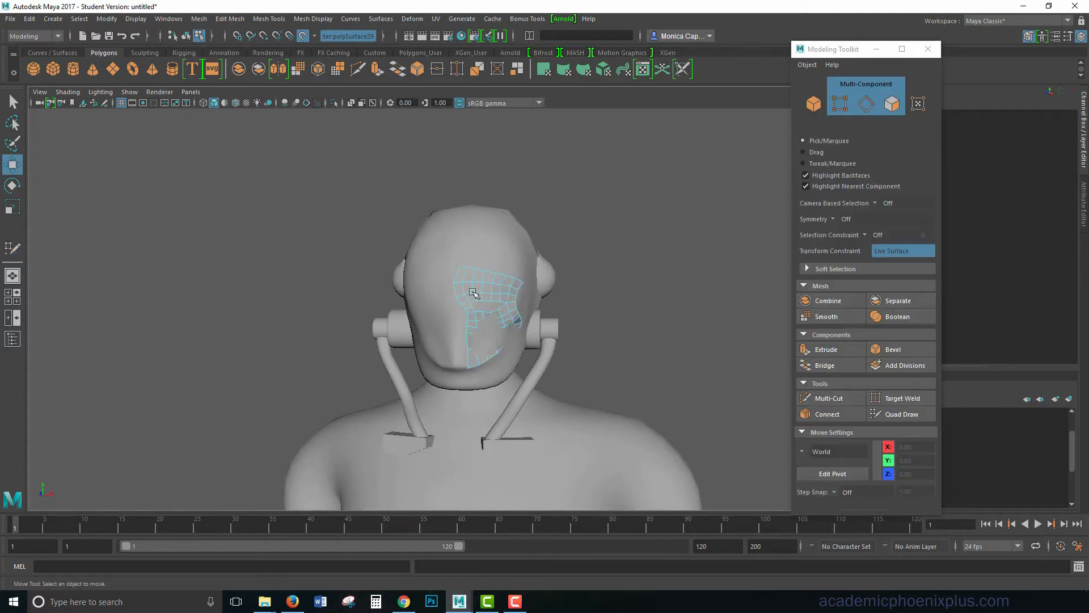
{"action": "right_click_drag", "start_coordinate": [473, 293], "coordinate": [496, 293]}
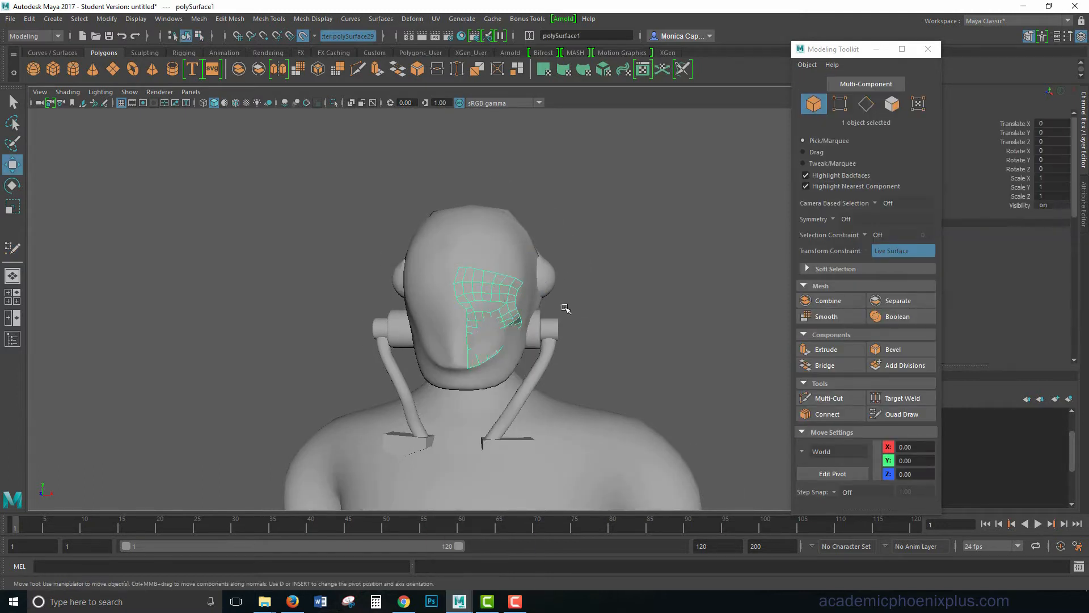
{"action": "right_click_drag", "start_coordinate": [466, 288], "coordinate": [466, 256]}
{"action": "double_click", "coordinate": [457, 292]}
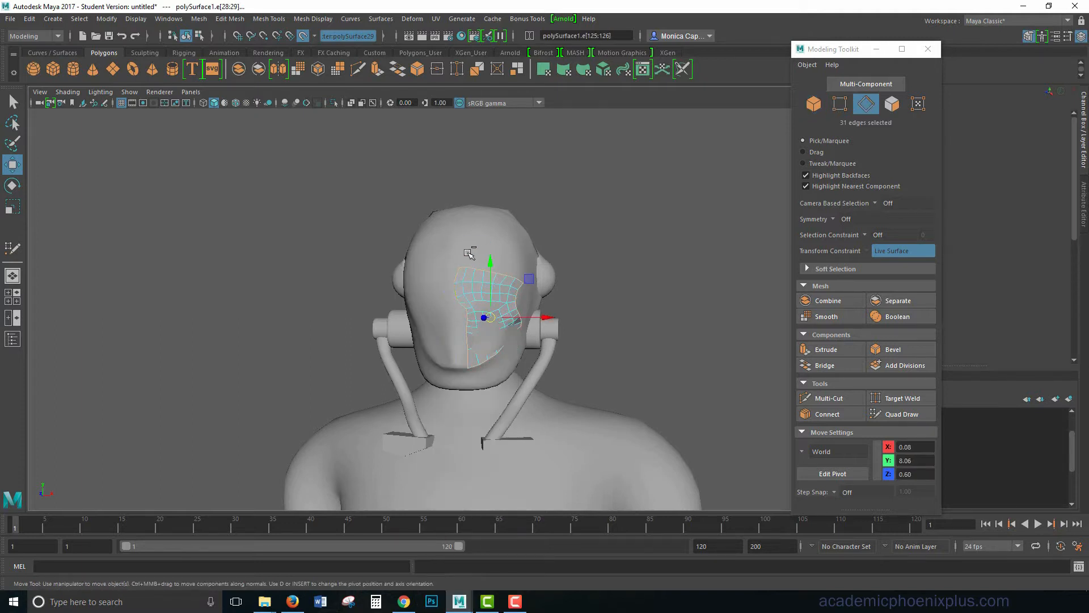
{"action": "left_click_drag", "start_coordinate": [468, 253], "coordinate": [543, 353], "text": "ctrl"}
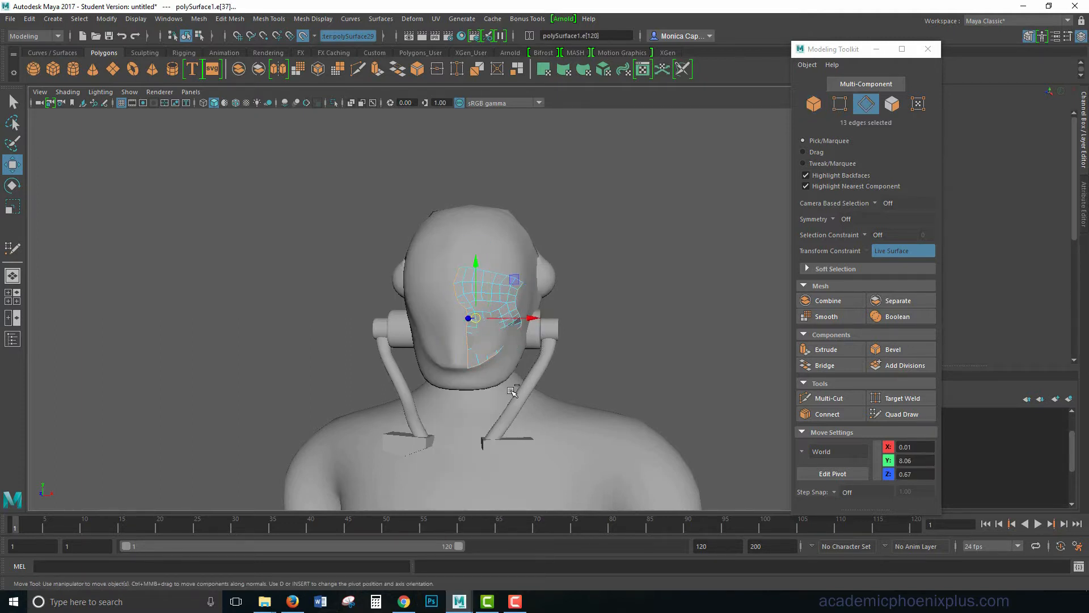
Move the selected inner border edges to the face's centre line, flatten them along X, and return the mesh to object mode
{"action": "left_click_drag", "start_coordinate": [480, 339], "coordinate": [461, 321], "text": "ctrl"}
{"action": "key", "text": "r"}
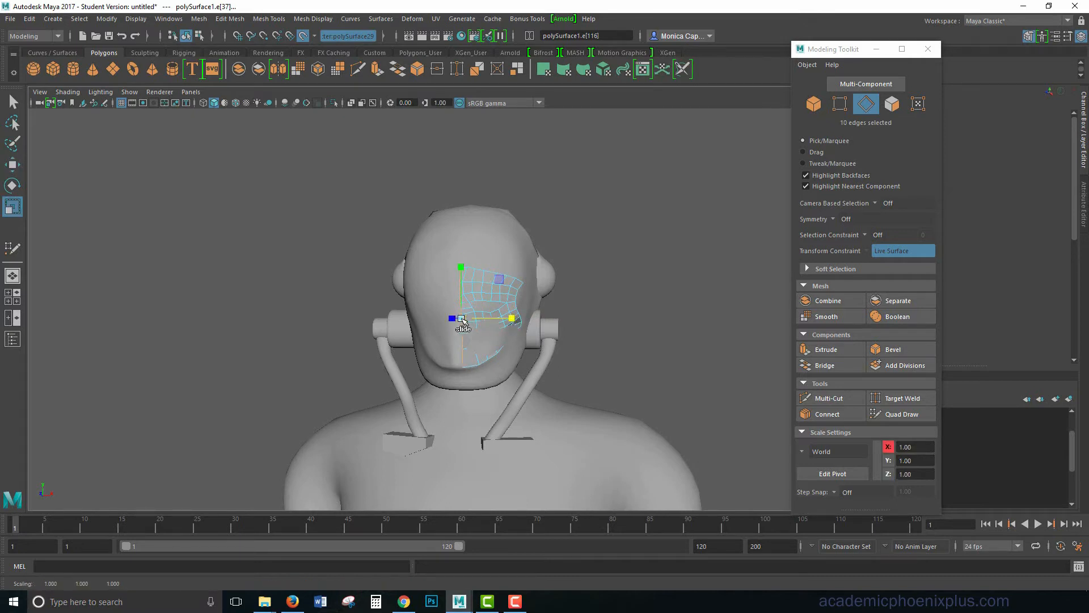
{"action": "right_click_drag", "start_coordinate": [499, 281], "coordinate": [545, 258]}
{"action": "left_click", "coordinate": [489, 324]}
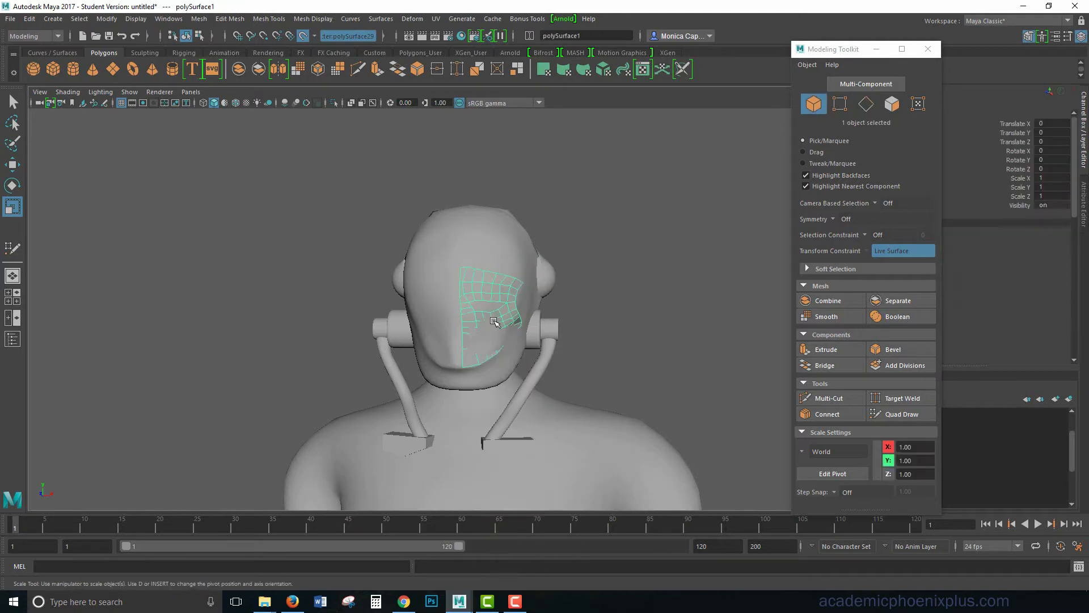
Resume Quad Draw on the retopology mesh and adjust the vertices along the lower inner edge of the left eye opening
{"action": "left_click", "coordinate": [913, 416]}
{"action": "mouse_move", "coordinate": [576, 380]}
{"action": "left_mouse_down", "text": "alt"}
{"action": "mouse_move", "coordinate": [603, 356]}
{"action": "mouse_move", "coordinate": [595, 362]}
{"action": "left_mouse_up", "text": "alt"}
{"action": "mouse_move", "coordinate": [454, 262]}
{"action": "left_mouse_down", "text": "shift"}
{"action": "mouse_move", "coordinate": [469, 268]}
{"action": "mouse_move", "coordinate": [458, 270]}
{"action": "mouse_move", "coordinate": [457, 298]}
{"action": "mouse_move", "coordinate": [451, 284]}
{"action": "mouse_move", "coordinate": [455, 319]}
{"action": "mouse_move", "coordinate": [644, 340]}
{"action": "left_mouse_up", "text": "shift"}
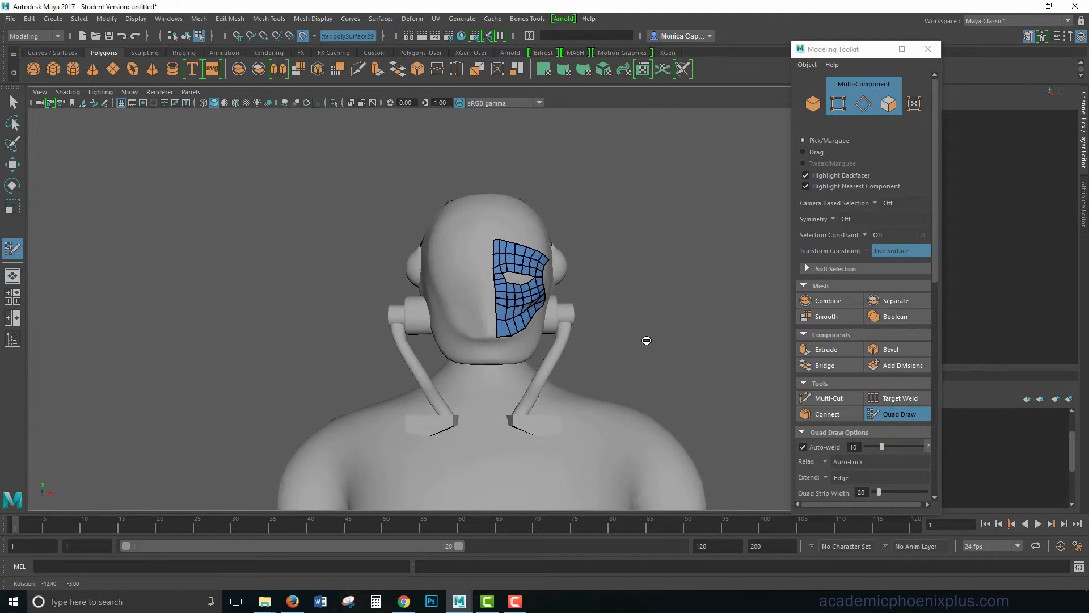
{"action": "left_click_drag", "start_coordinate": [583, 327], "coordinate": [555, 367], "text": "alt"}
{"action": "right_click_drag", "start_coordinate": [555, 367], "coordinate": [538, 346], "text": "alt"}
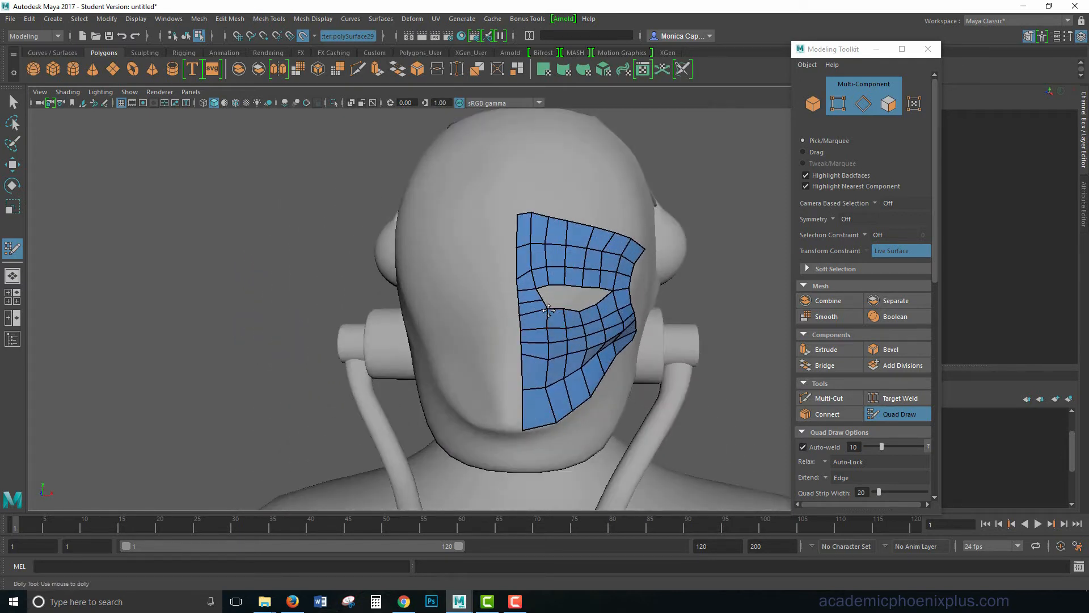
{"action": "left_click_drag", "start_coordinate": [548, 311], "coordinate": [544, 310]}
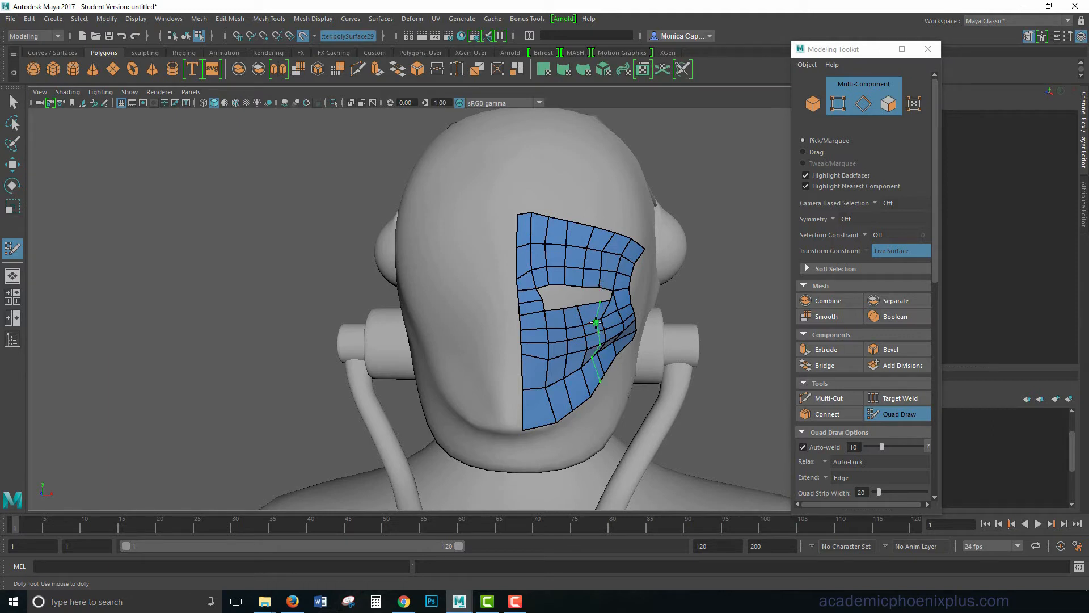
Insert a vertical edge loop through the outer cheek quads below the left eye and adjust its vertex on the eye's lower edge
{"action": "left_click", "coordinate": [596, 323], "text": "ctrl"}
{"action": "left_click_drag", "start_coordinate": [598, 302], "coordinate": [599, 307]}
{"action": "left_click_drag", "start_coordinate": [619, 348], "coordinate": [525, 280], "text": "alt"}
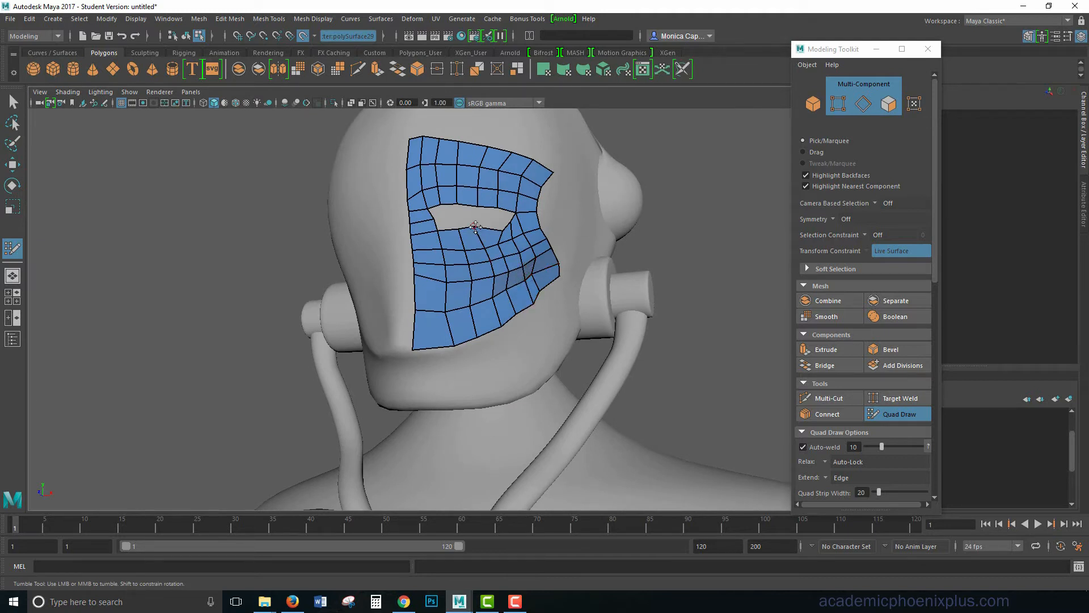
Adjust the vertex on the lower edge of the eye opening and check the face mesh from several angles
{"action": "left_click_drag", "start_coordinate": [475, 226], "coordinate": [475, 233]}
{"action": "left_click_drag", "start_coordinate": [551, 290], "coordinate": [490, 311], "text": "alt"}
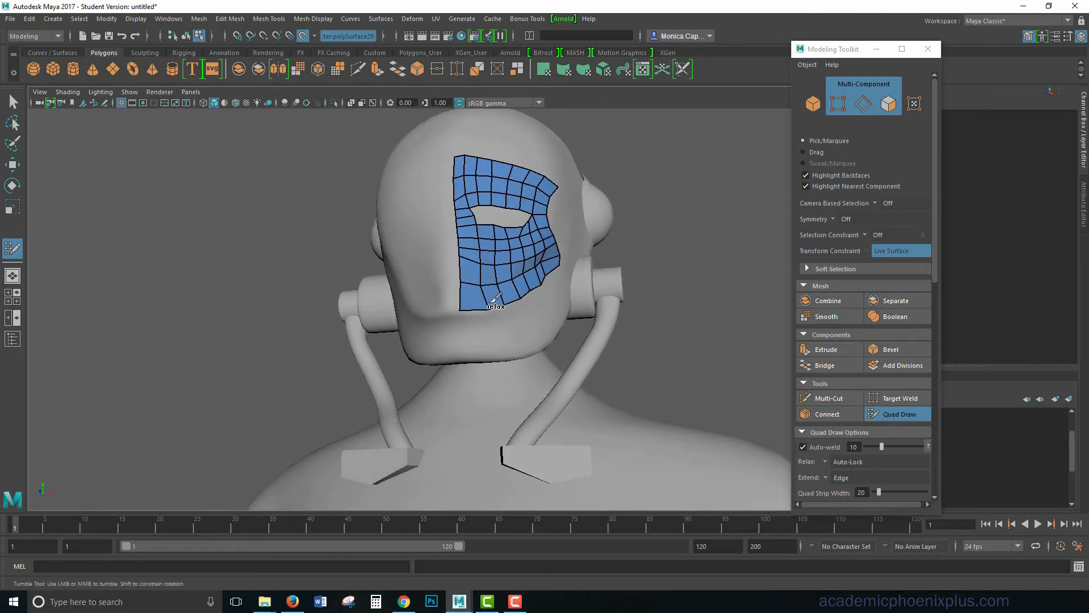
{"action": "left_click_drag", "start_coordinate": [499, 295], "coordinate": [582, 312], "text": "alt"}
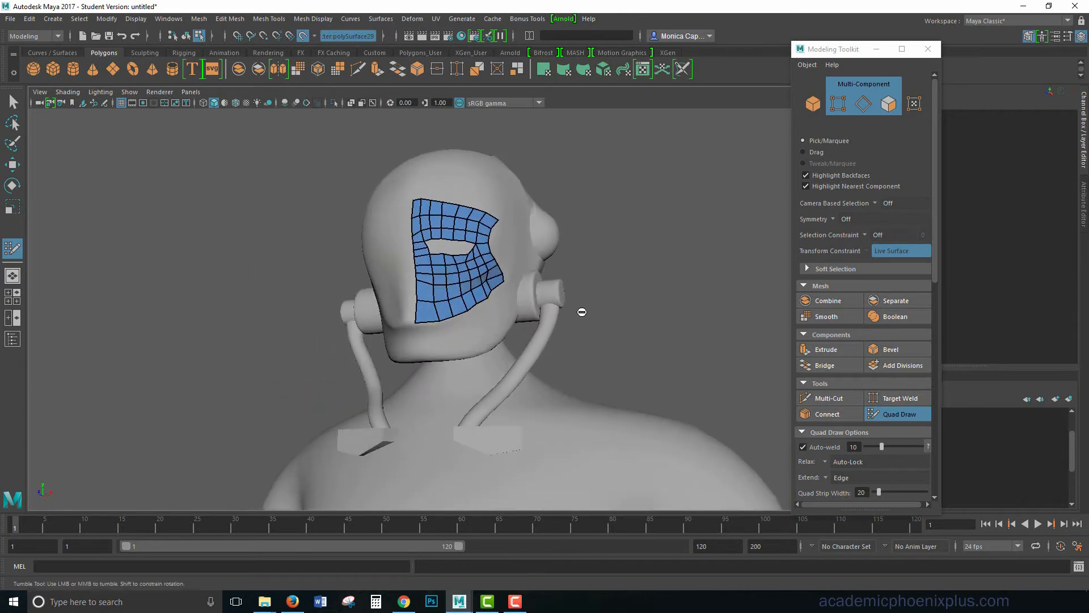
{"action": "scroll", "coordinate": [615, 277], "scroll_direction": "down", "scroll_amount": 5}
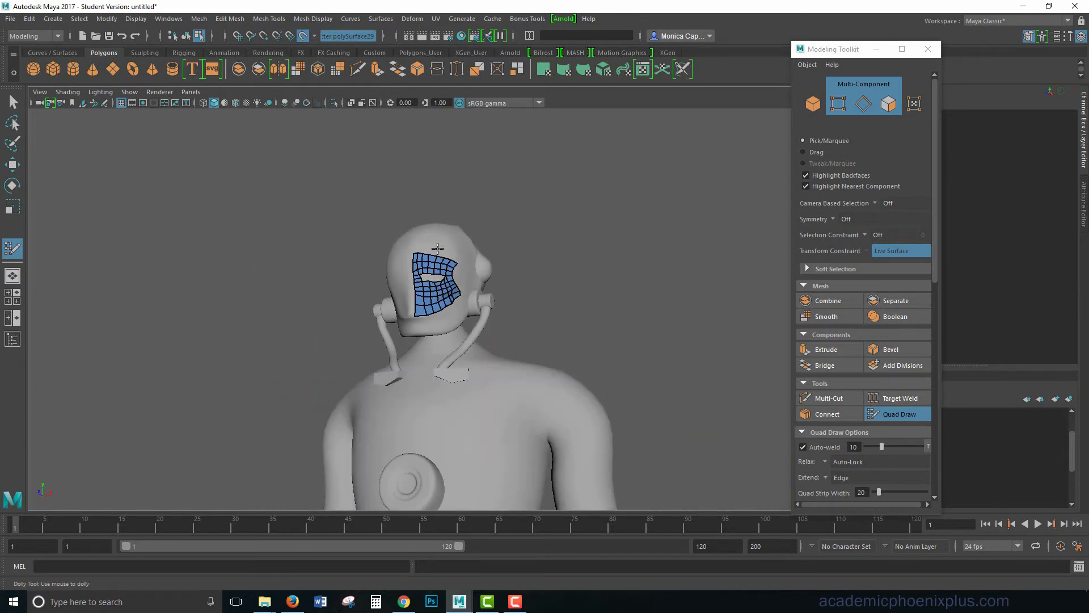
Leave Quad Draw, return the face mesh to object mode, and make the body surface not live
{"action": "key", "text": "w"}
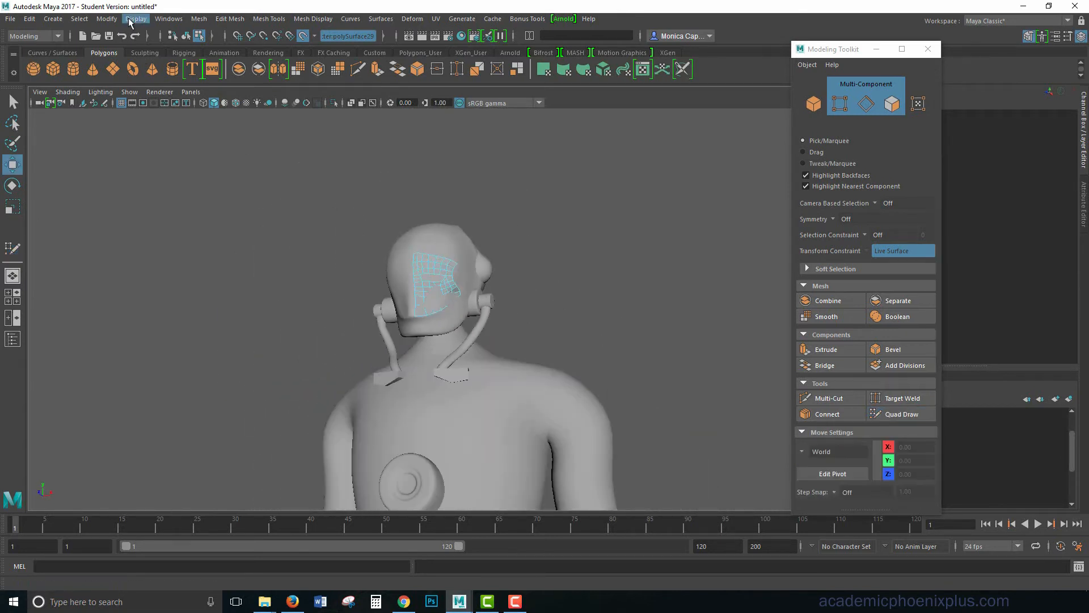
{"action": "right_click_drag", "start_coordinate": [479, 246], "coordinate": [374, 230]}
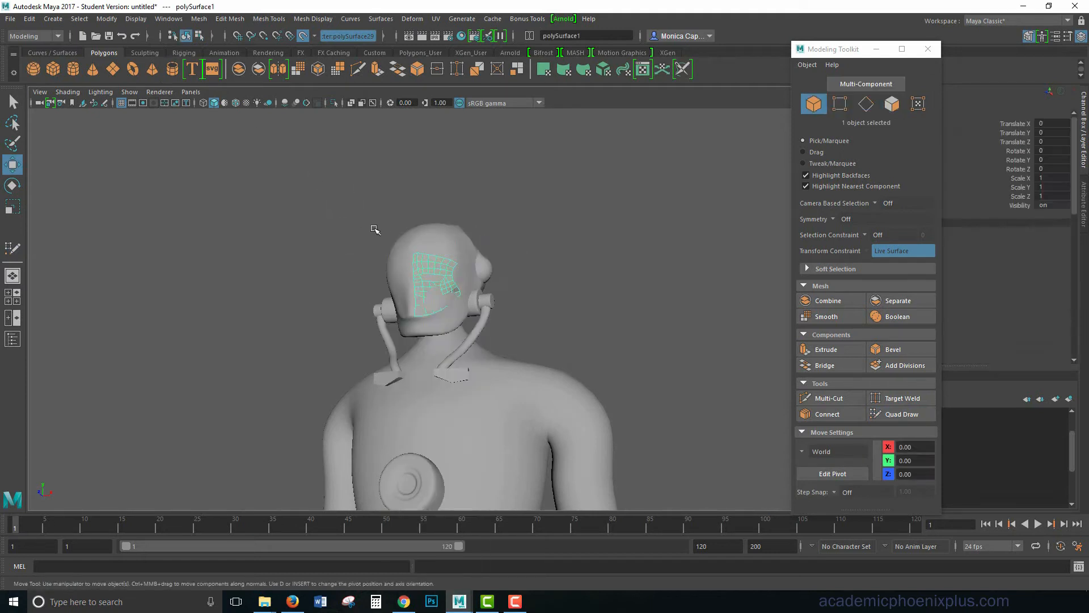
{"action": "left_click", "coordinate": [107, 19]}
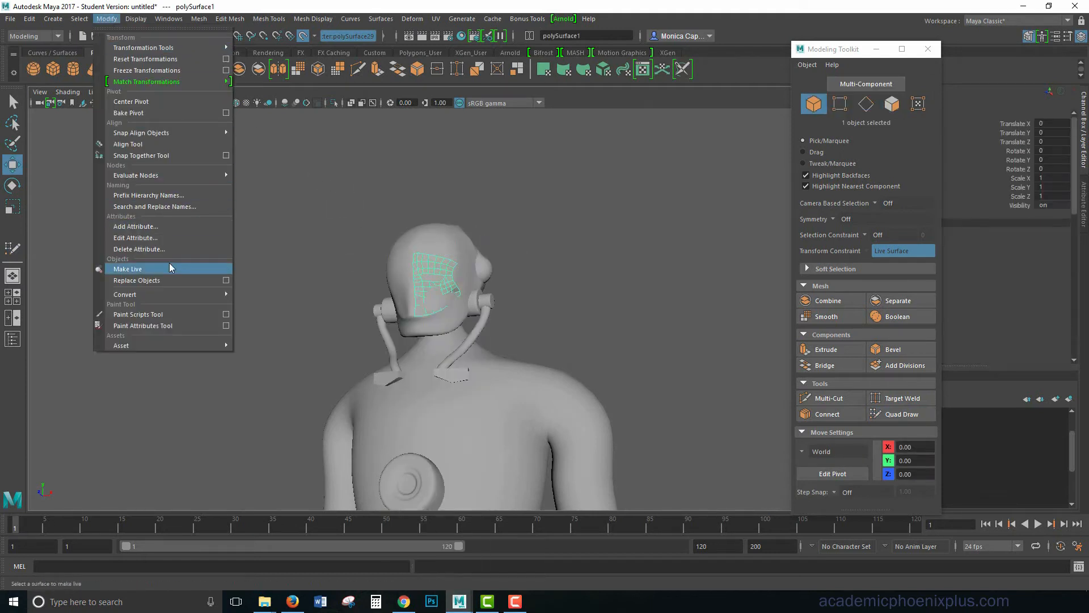
{"action": "left_click", "coordinate": [393, 249]}
{"action": "left_click", "coordinate": [107, 19]}
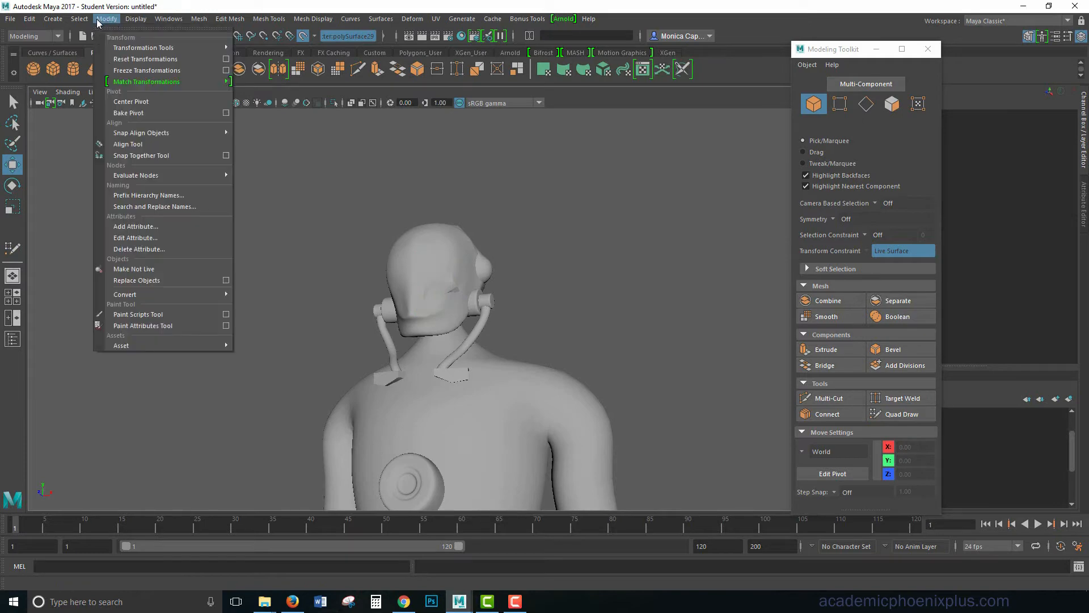
{"action": "left_click", "coordinate": [151, 269]}
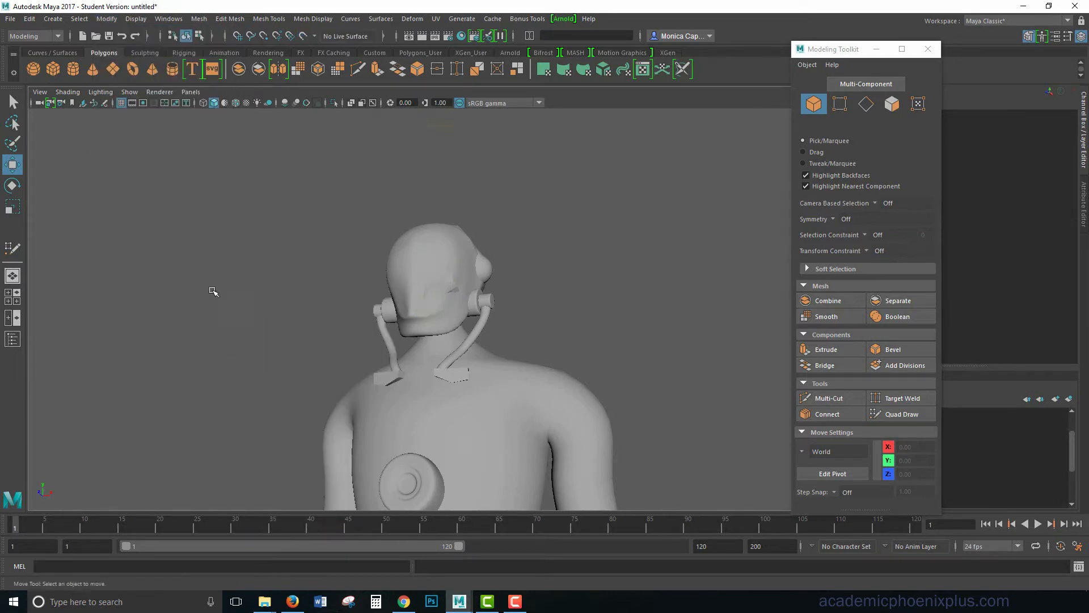
Select only the retopologized face mesh and center its pivot
{"action": "left_click", "coordinate": [475, 407]}
{"action": "middle_click_drag", "start_coordinate": [475, 407], "coordinate": [459, 255], "text": "alt"}
{"action": "left_click_drag", "start_coordinate": [460, 255], "coordinate": [487, 255], "text": "alt"}
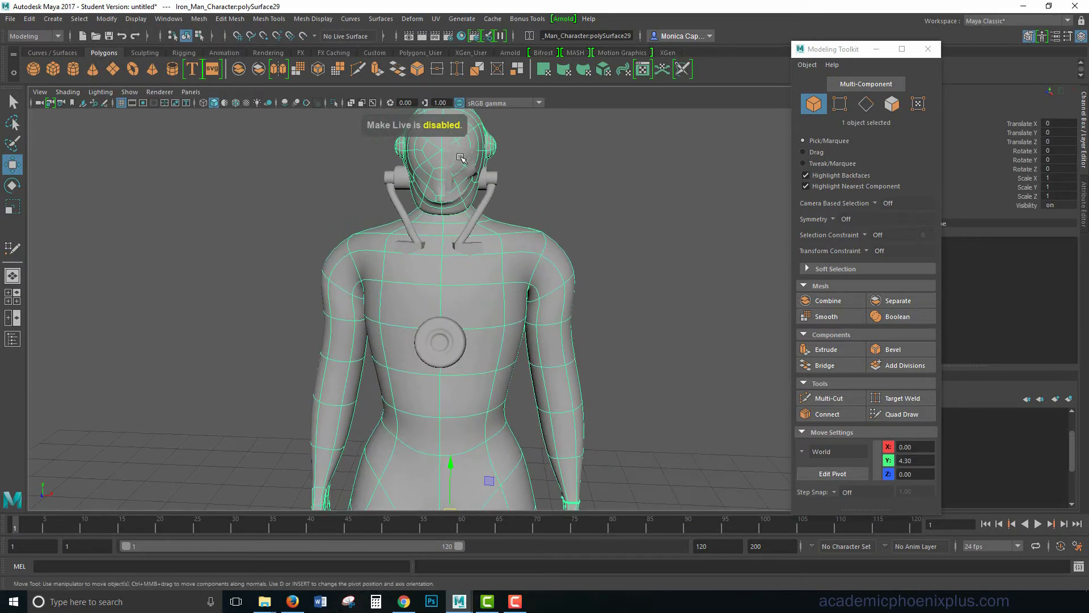
{"action": "left_click", "coordinate": [476, 171], "text": "shift"}
{"action": "left_click", "coordinate": [476, 174]}
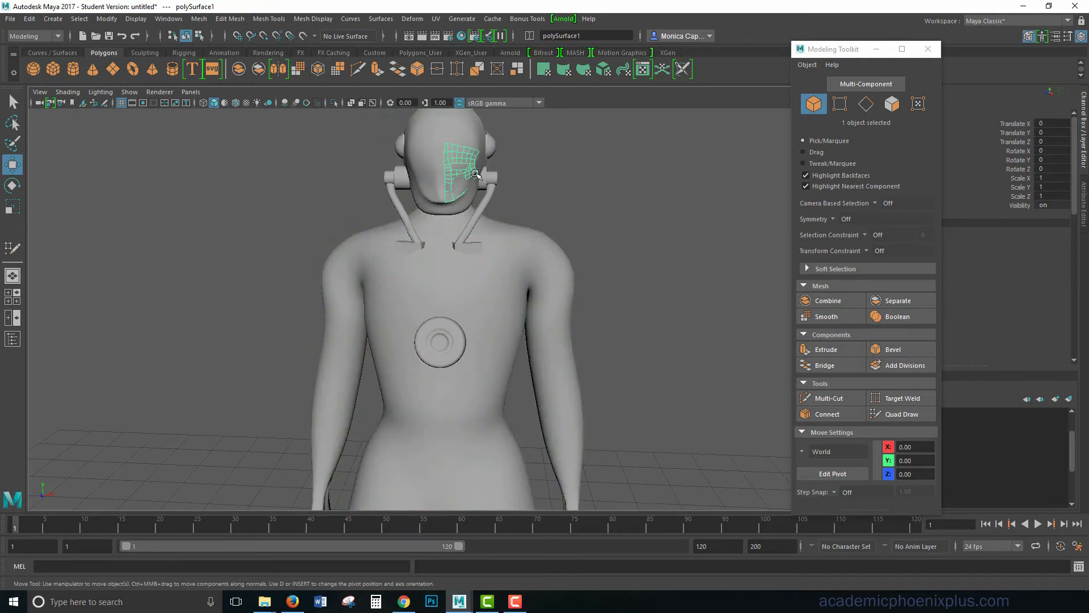
{"action": "left_click", "coordinate": [106, 19]}
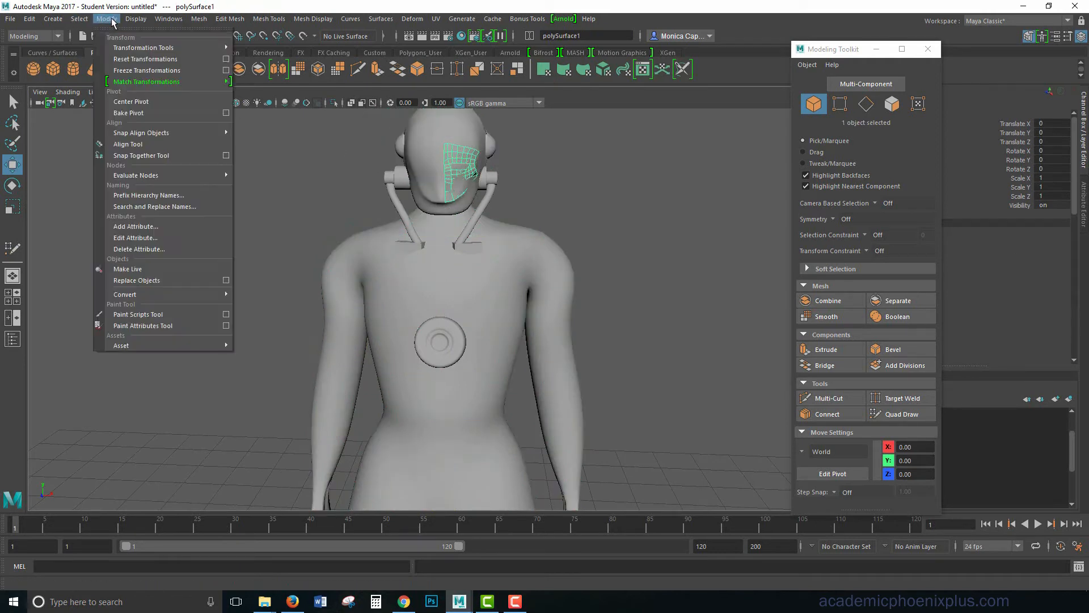
{"action": "left_click", "coordinate": [164, 103]}
Move the retopologized face mesh sideways off the helmet, placing it beside the head
{"action": "left_click_drag", "start_coordinate": [518, 172], "coordinate": [578, 192]}
{"action": "left_click", "coordinate": [547, 195]}
{"action": "left_click", "coordinate": [502, 178]}
{"action": "left_click", "coordinate": [547, 197]}
{"action": "left_click", "coordinate": [534, 168]}
Select the body mesh, make it the live surface, and activate Quad Draw
{"action": "left_click", "coordinate": [471, 288]}
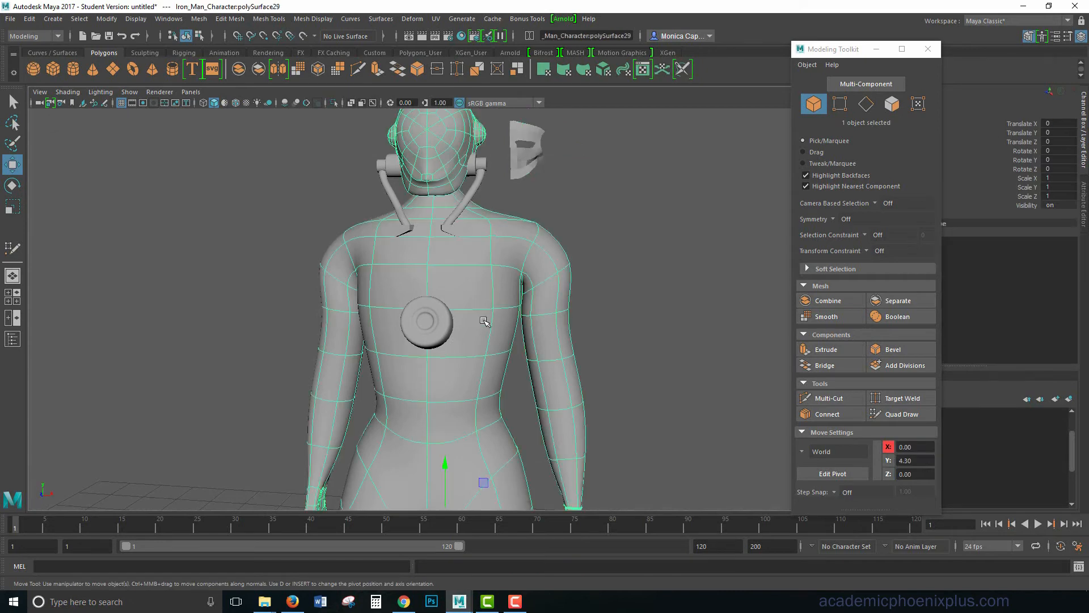
{"action": "left_click_drag", "start_coordinate": [471, 288], "coordinate": [464, 267], "text": "alt"}
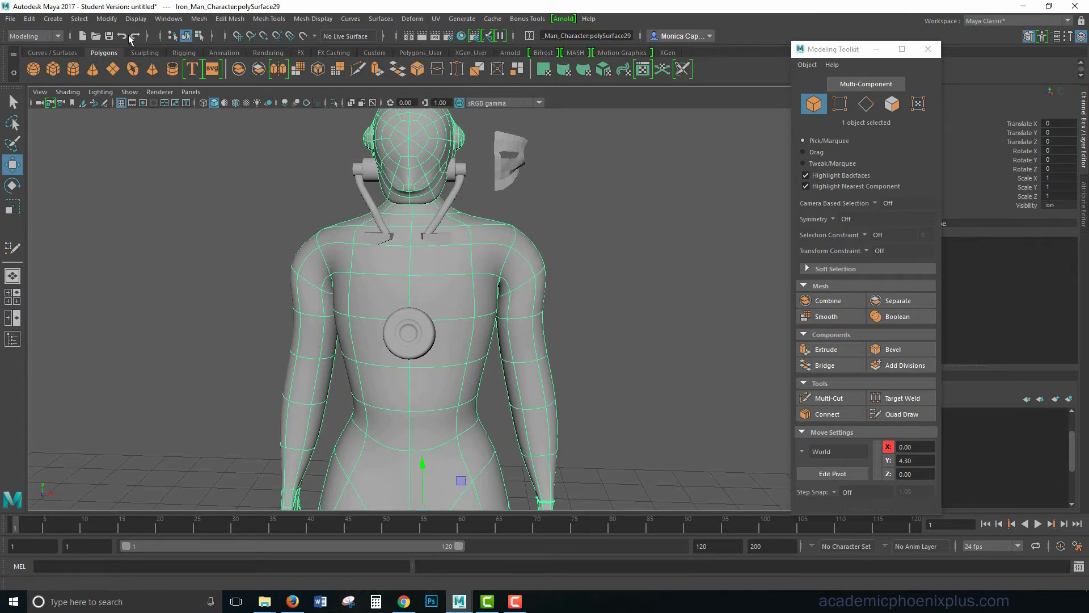
{"action": "left_click", "coordinate": [108, 19]}
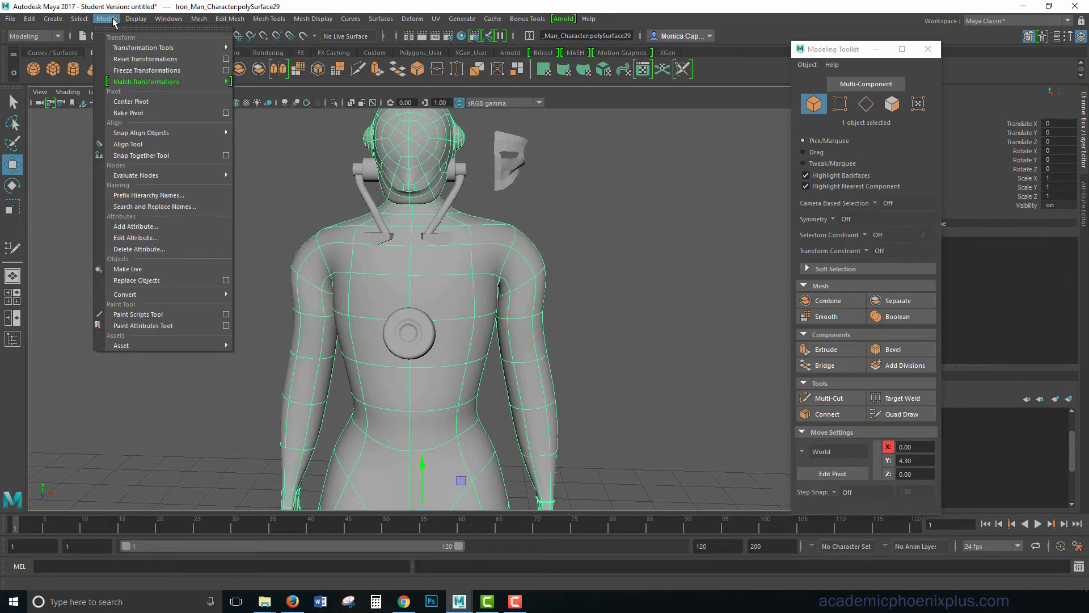
{"action": "left_click", "coordinate": [142, 270]}
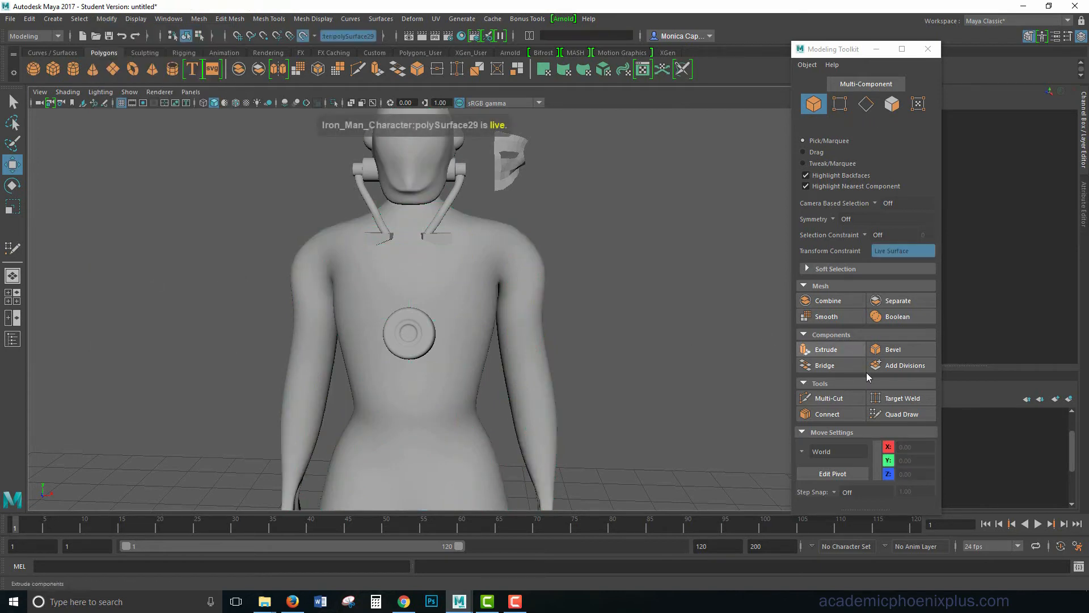
{"action": "left_click", "coordinate": [901, 413]}
Place two parallel rows of Quad Draw points from the upper chest over the left shoulder to the upper back
{"action": "scroll", "coordinate": [495, 229], "scroll_direction": "up", "scroll_amount": 5}
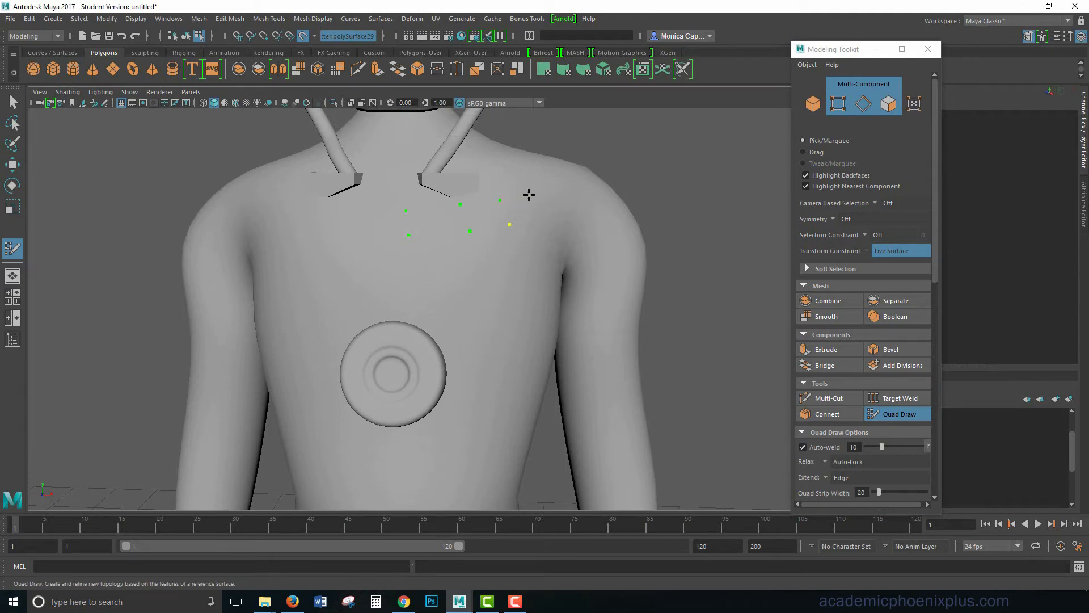
{"action": "left_click_drag", "start_coordinate": [539, 213], "coordinate": [401, 244], "text": "alt"}
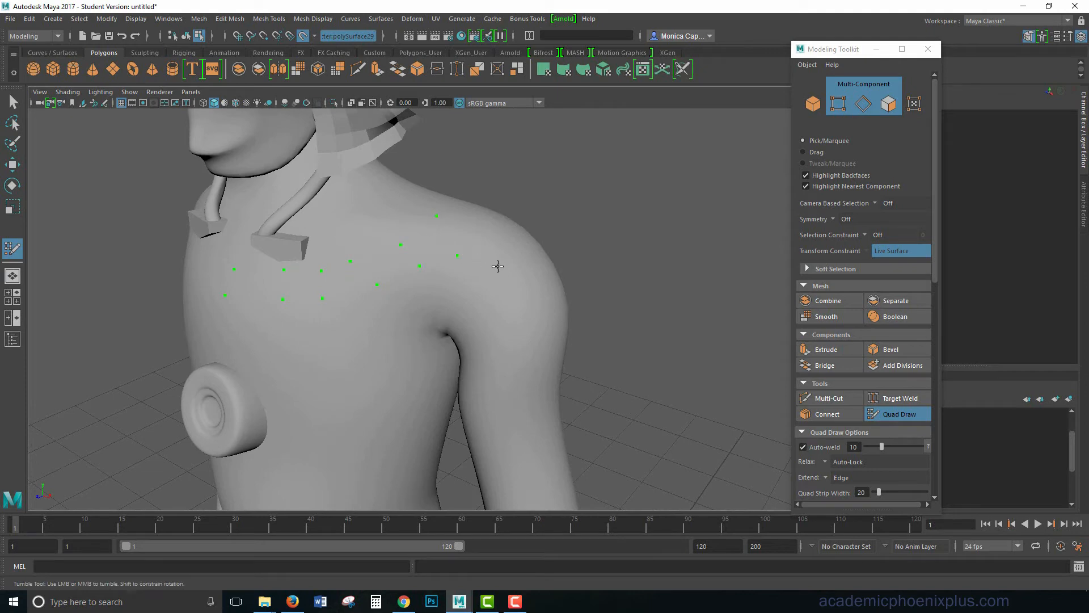
{"action": "left_click_drag", "start_coordinate": [497, 266], "coordinate": [438, 277], "text": "alt"}
{"action": "left_click_drag", "start_coordinate": [377, 304], "coordinate": [302, 233], "text": "alt"}
{"action": "left_click_drag", "start_coordinate": [291, 277], "coordinate": [316, 186], "text": "alt"}
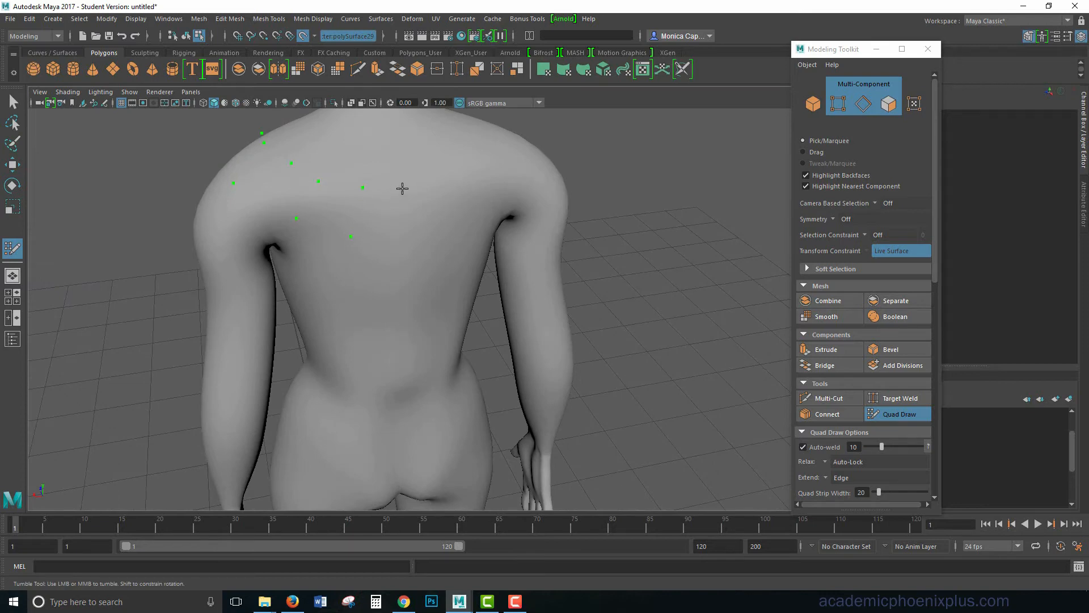
Fill the quads between the two point rows from the middle of the upper back toward the shoulder
{"action": "left_click", "coordinate": [381, 217], "text": "shift"}
{"action": "left_click", "coordinate": [330, 207], "text": "shift"}
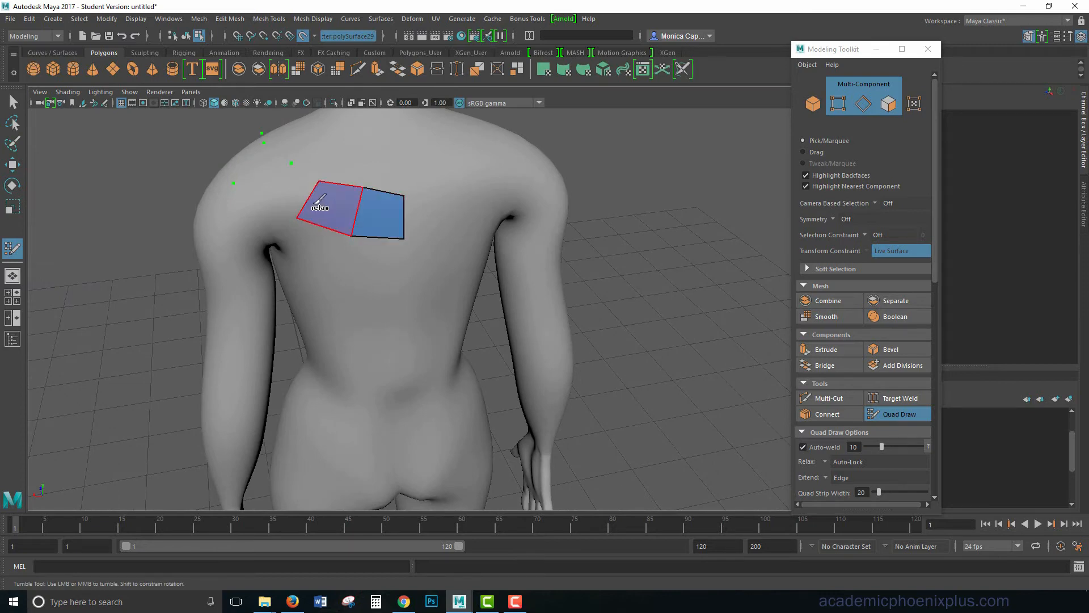
{"action": "left_click", "coordinate": [282, 189], "text": "shift"}
Fill the remaining quads of the strip from the top of the shoulder across to the centre of the chest
{"action": "left_click_drag", "start_coordinate": [283, 189], "coordinate": [411, 241], "text": "alt"}
{"action": "left_click", "coordinate": [326, 250], "text": "shift"}
{"action": "left_click", "coordinate": [268, 256], "text": "shift"}
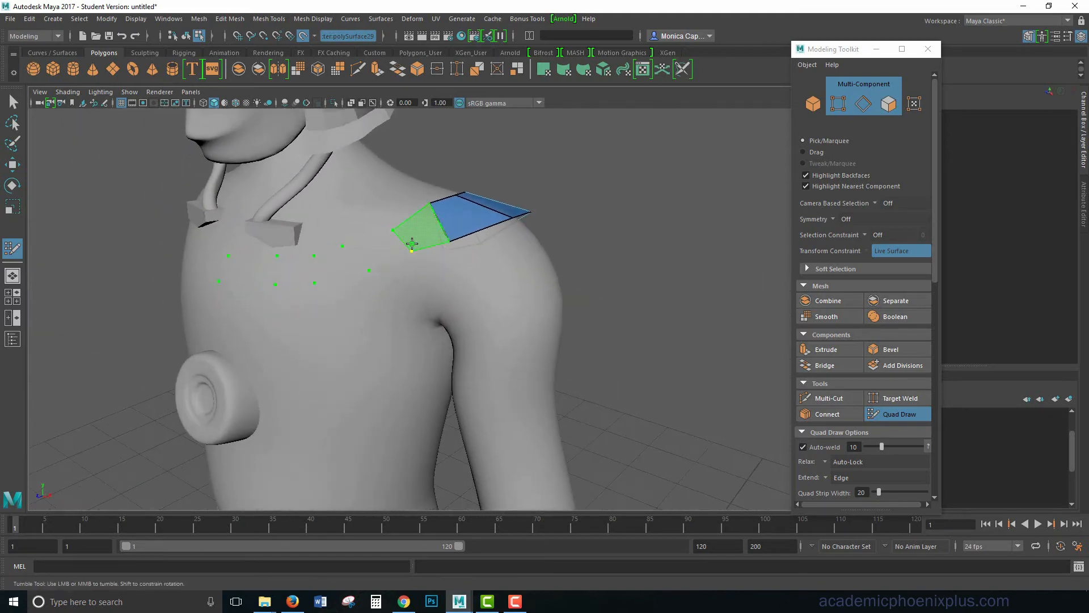
{"action": "left_click", "coordinate": [375, 250], "text": "shift"}
{"action": "left_click", "coordinate": [316, 263], "text": "shift"}
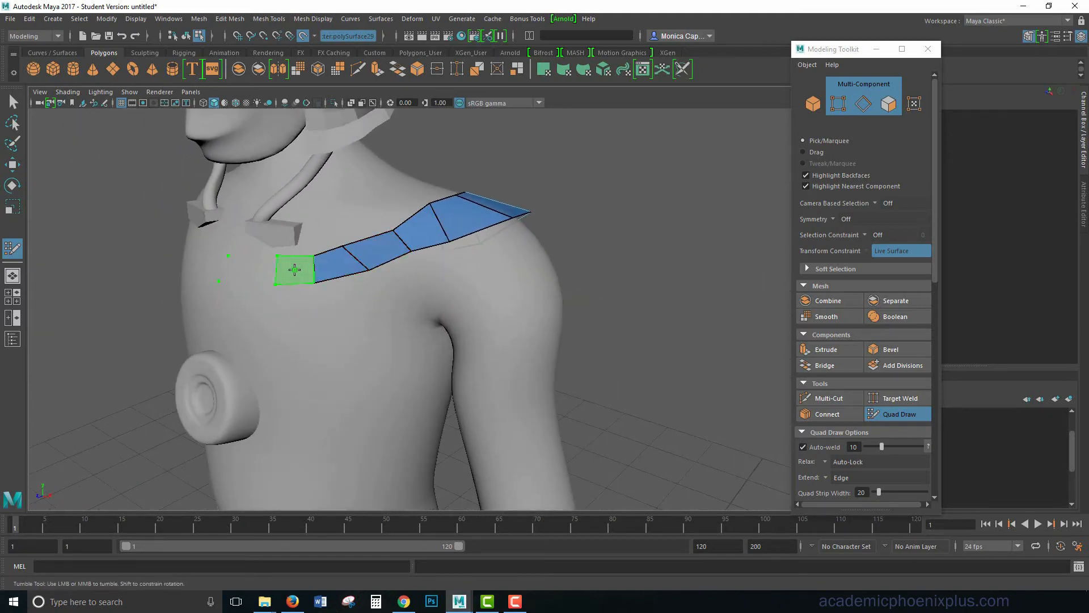
{"action": "left_click", "coordinate": [292, 263], "text": "shift"}
{"action": "left_click", "coordinate": [243, 267], "text": "shift"}
Place a row of points below the strip around the shoulder and fill the three second-row quads on the upper back
{"action": "mouse_move", "coordinate": [242, 267]}
{"action": "left_mouse_down", "text": "alt"}
{"action": "mouse_move", "coordinate": [324, 316]}
{"action": "mouse_move", "coordinate": [345, 304]}
{"action": "mouse_move", "coordinate": [326, 255]}
{"action": "left_mouse_up", "text": "alt"}
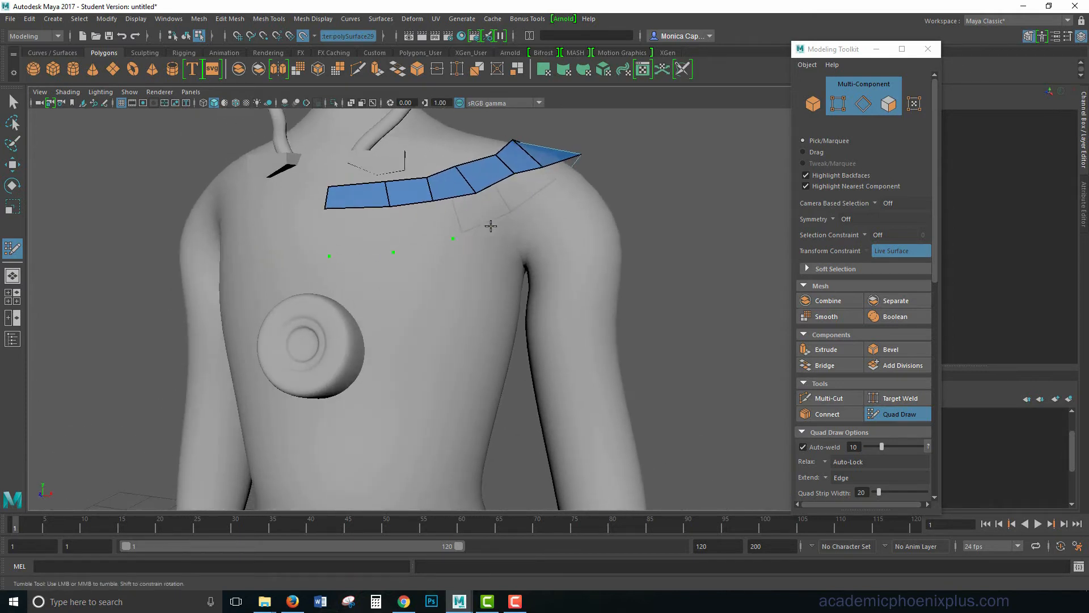
{"action": "left_click_drag", "start_coordinate": [553, 209], "coordinate": [310, 271], "text": "alt"}
{"action": "left_click_drag", "start_coordinate": [242, 277], "coordinate": [260, 245], "text": "alt"}
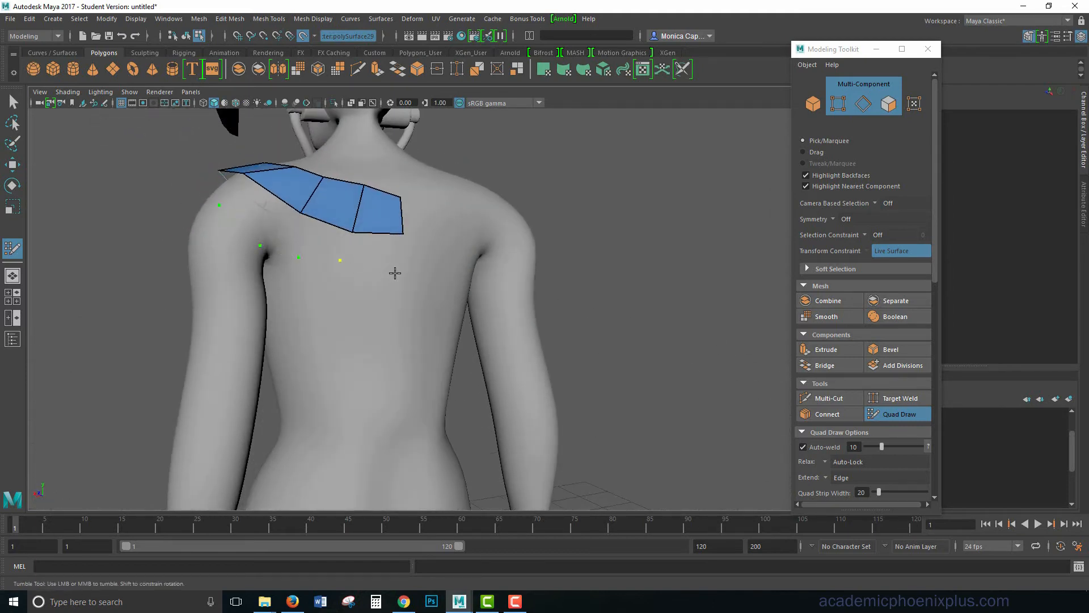
{"action": "left_click", "coordinate": [372, 248], "text": "shift"}
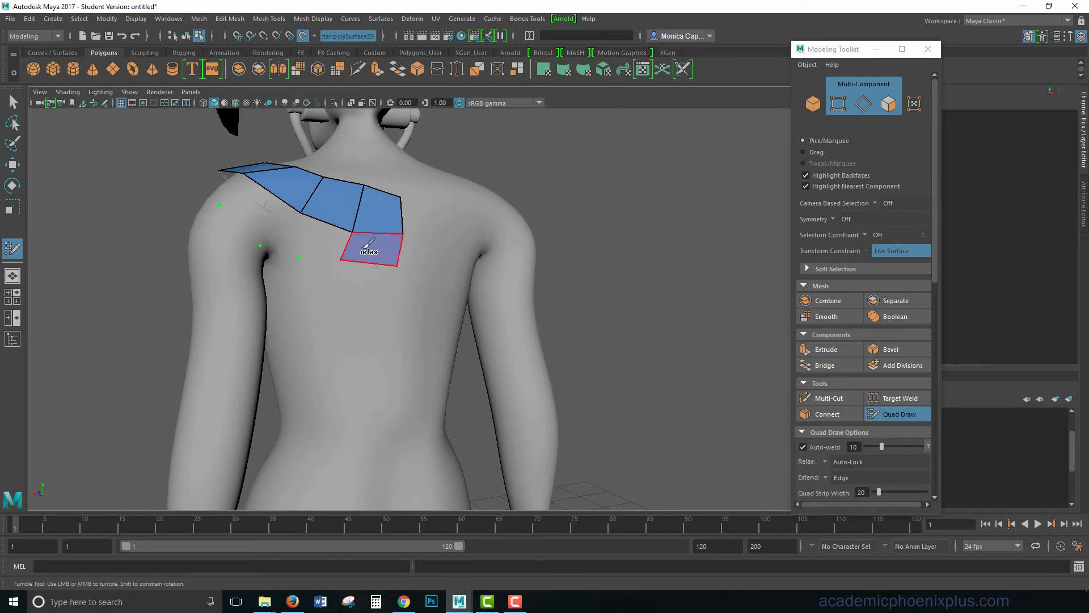
{"action": "left_click", "coordinate": [321, 238], "text": "shift"}
{"action": "left_click", "coordinate": [282, 216], "text": "shift"}
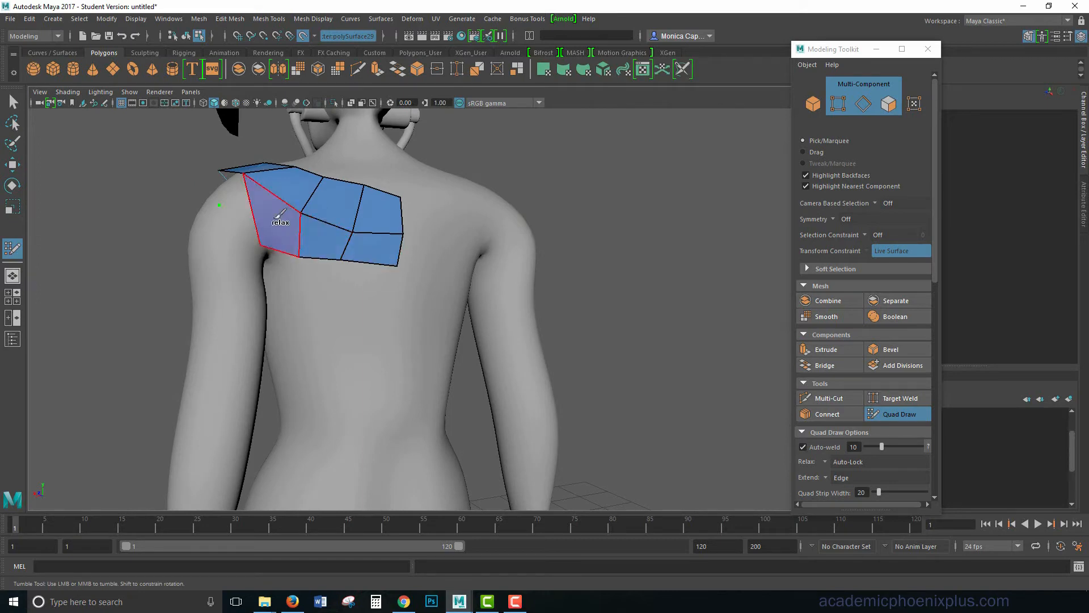
Fill the second row of quads from the centre of the chest around the outer shoulder to meet the back quads
{"action": "left_click_drag", "start_coordinate": [278, 215], "coordinate": [355, 253], "text": "alt"}
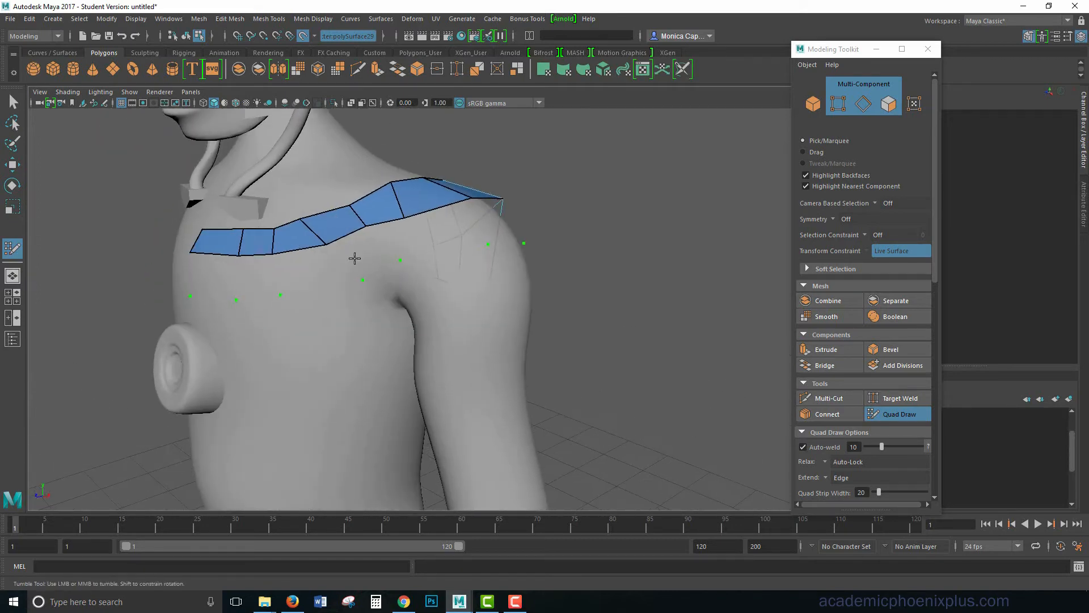
{"action": "left_click", "coordinate": [214, 272], "text": "shift"}
{"action": "left_click", "coordinate": [258, 276], "text": "shift"}
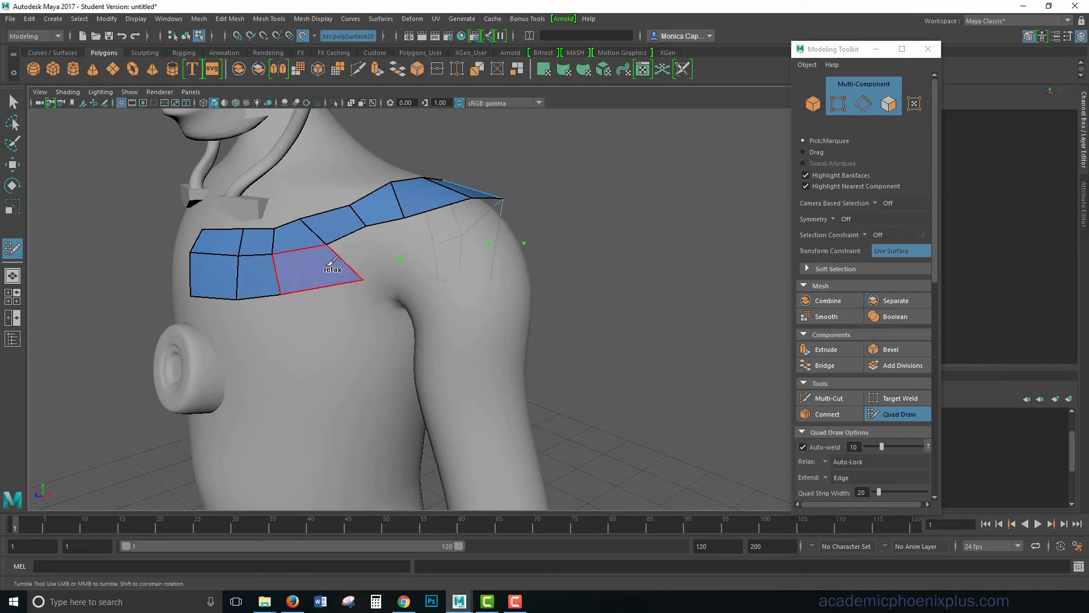
{"action": "left_click", "coordinate": [317, 266], "text": "shift"}
{"action": "left_click", "coordinate": [386, 250], "text": "shift"}
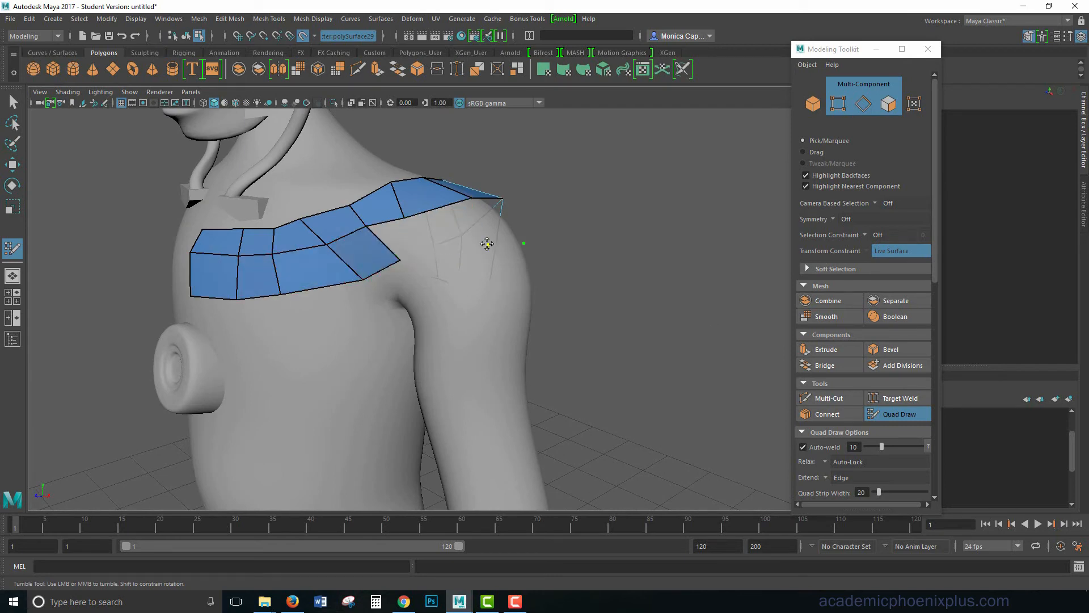
{"action": "left_click_drag", "start_coordinate": [484, 255], "coordinate": [364, 267], "text": "alt"}
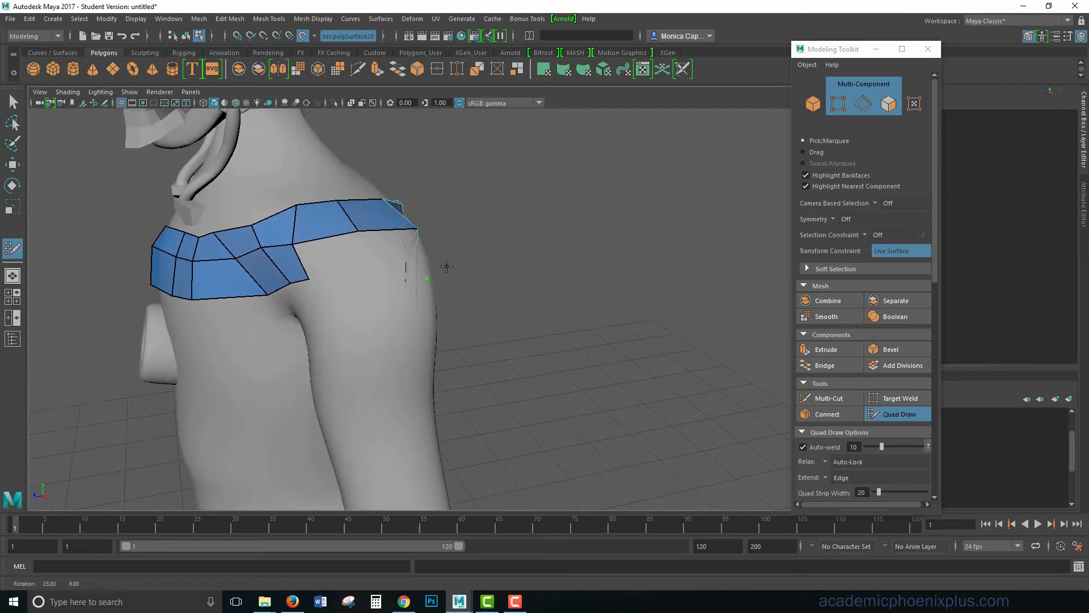
{"action": "left_click", "coordinate": [332, 255], "text": "shift"}
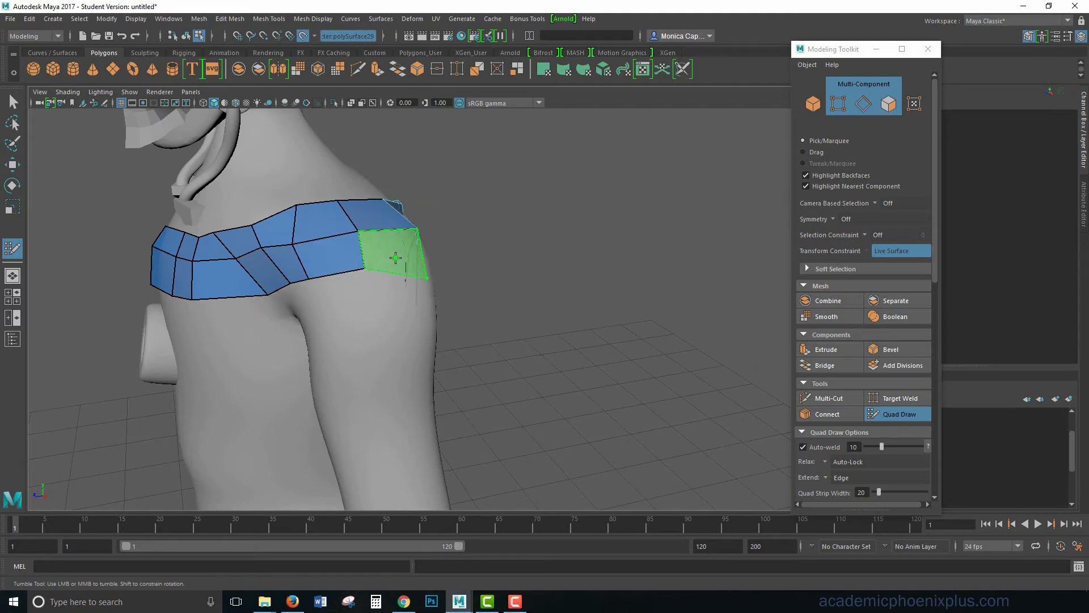
{"action": "mouse_move", "coordinate": [395, 257]}
{"action": "left_mouse_down", "text": "alt"}
{"action": "mouse_move", "coordinate": [278, 259]}
{"action": "mouse_move", "coordinate": [264, 241]}
{"action": "mouse_move", "coordinate": [321, 284]}
{"action": "mouse_move", "coordinate": [224, 283]}
{"action": "mouse_move", "coordinate": [288, 241]}
{"action": "mouse_move", "coordinate": [298, 276]}
{"action": "mouse_move", "coordinate": [309, 245]}
{"action": "left_mouse_up", "text": "alt"}
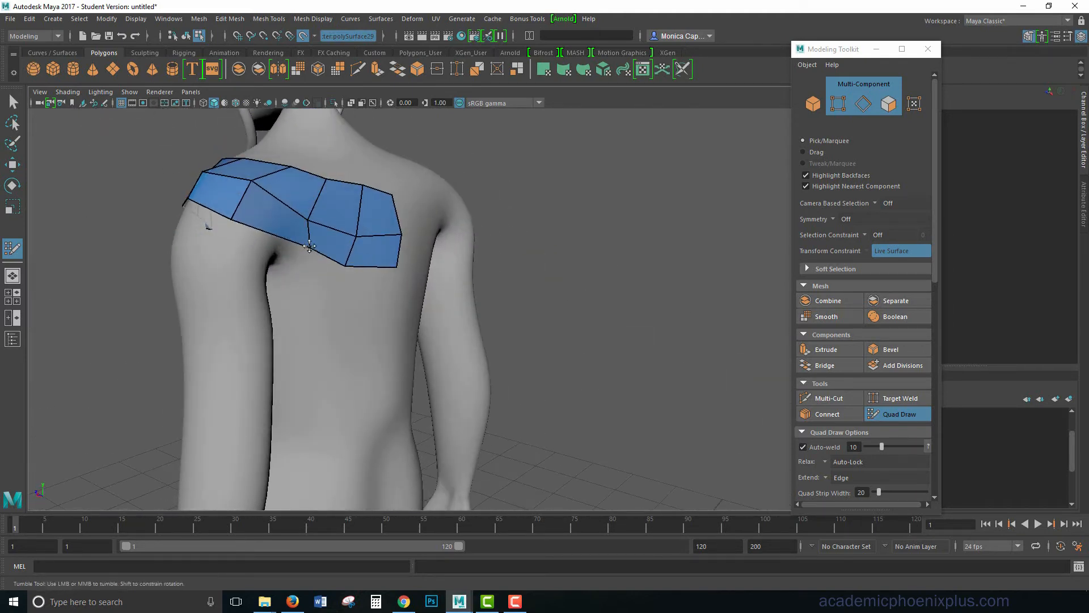
Place points beneath the second row on the chest and fill three third-row quads toward the armpit
{"action": "left_click_drag", "start_coordinate": [238, 244], "coordinate": [385, 248], "text": "alt"}
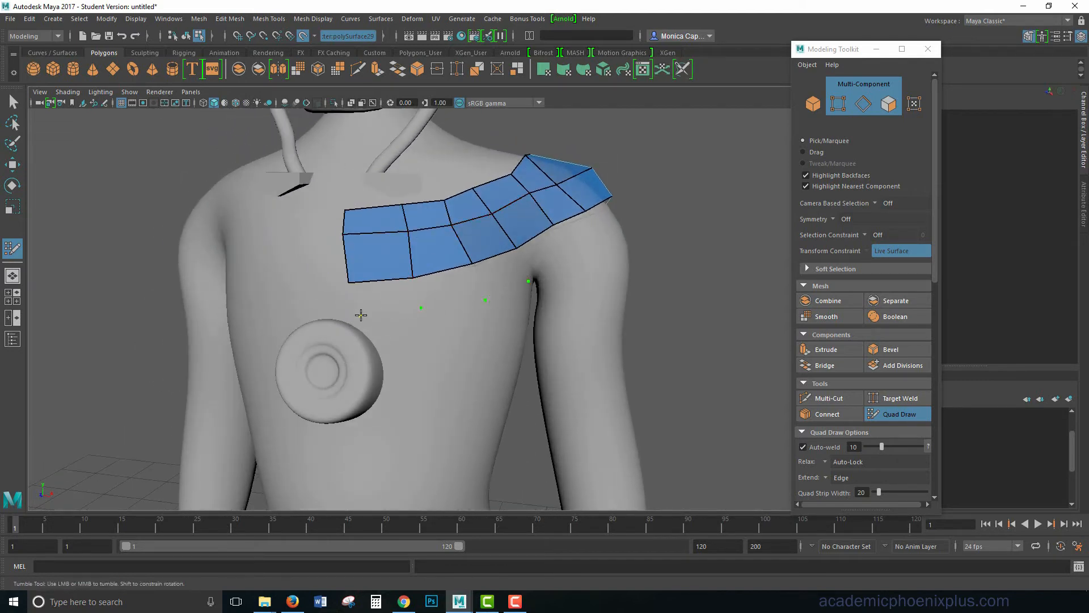
{"action": "left_click", "coordinate": [397, 299], "text": "shift"}
{"action": "left_click", "coordinate": [448, 287], "text": "shift"}
{"action": "left_click", "coordinate": [499, 272], "text": "shift"}
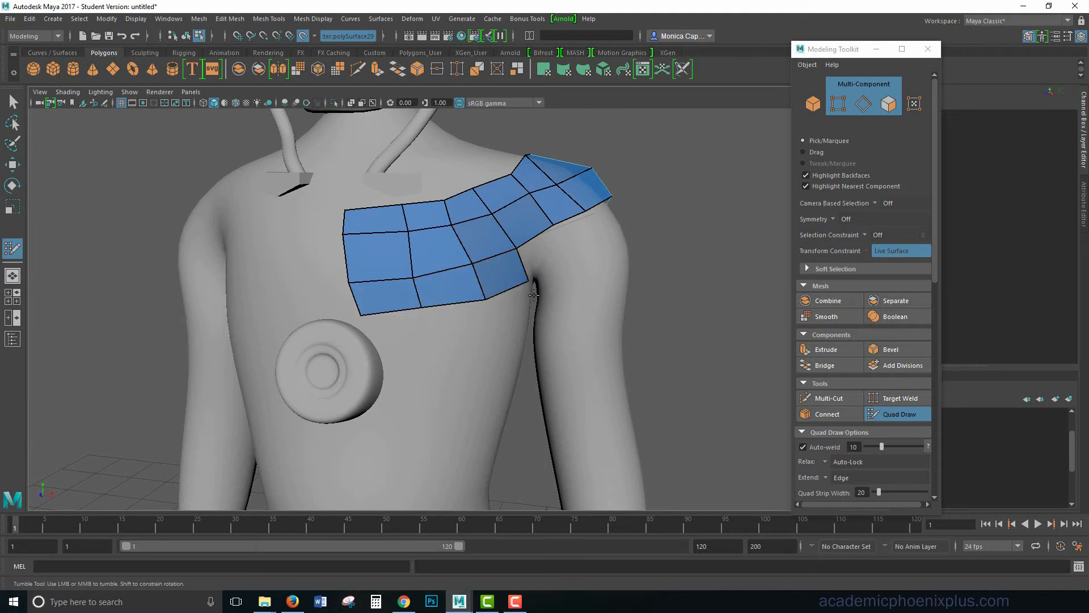
Place a row of points beneath the third row on the chest and fill three fourth-row quads toward the armpit
{"action": "mouse_move", "coordinate": [499, 273]}
{"action": "left_mouse_down", "text": "alt"}
{"action": "mouse_move", "coordinate": [474, 291]}
{"action": "mouse_move", "coordinate": [475, 273]}
{"action": "mouse_move", "coordinate": [486, 284]}
{"action": "mouse_move", "coordinate": [424, 249]}
{"action": "left_mouse_up", "text": "alt"}
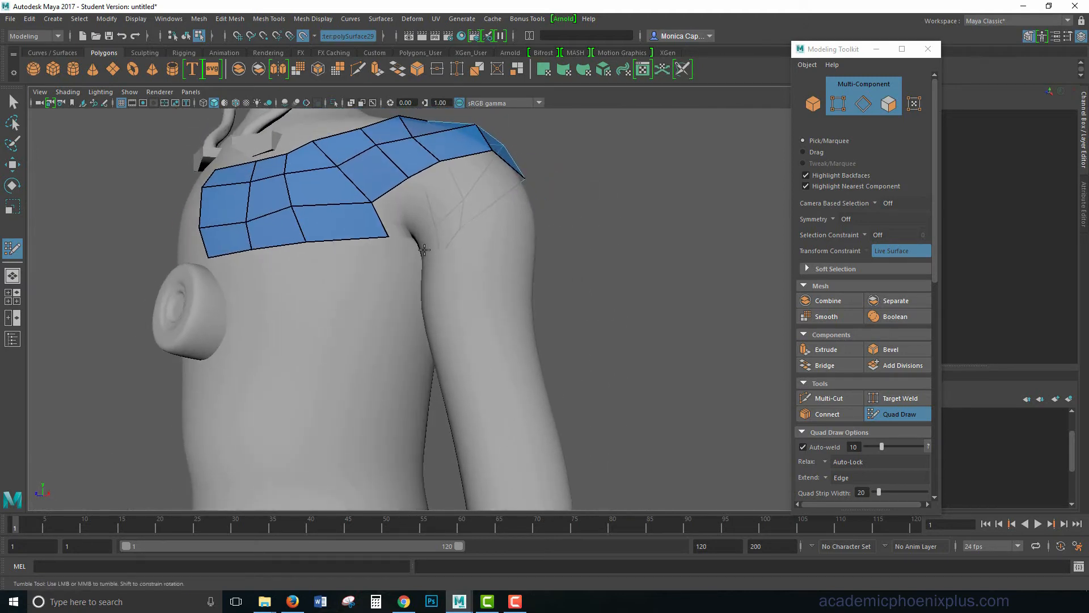
{"action": "left_click_drag", "start_coordinate": [449, 290], "coordinate": [476, 269], "text": "alt"}
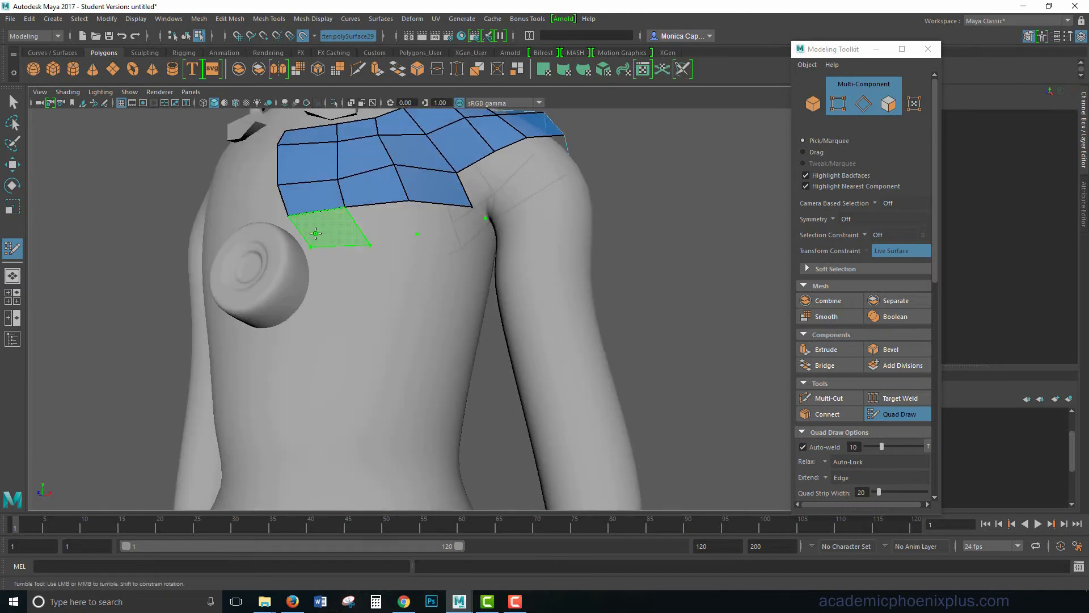
{"action": "left_click", "coordinate": [315, 233], "text": "shift"}
{"action": "left_click", "coordinate": [386, 228], "text": "shift"}
{"action": "left_click", "coordinate": [435, 220], "text": "shift"}
Extend the quads with another row around the upper arm, from the front of the armpit across the outer shoulder, and exit Quad Draw
{"action": "mouse_move", "coordinate": [503, 247]}
{"action": "left_mouse_down", "text": "alt"}
{"action": "mouse_move", "coordinate": [480, 262]}
{"action": "mouse_move", "coordinate": [405, 243]}
{"action": "left_mouse_up", "text": "alt"}
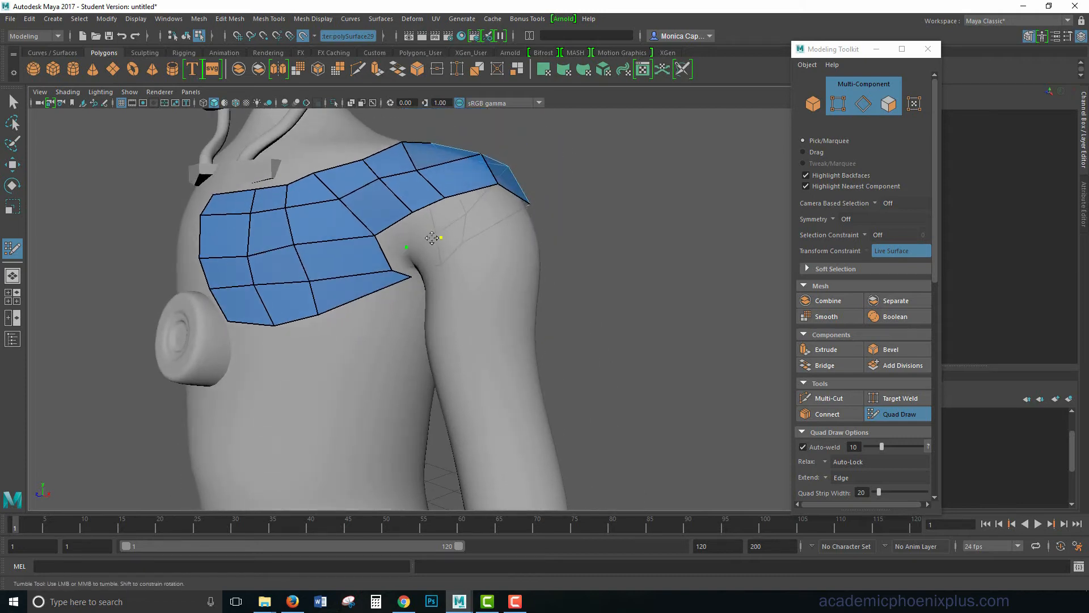
{"action": "left_click", "coordinate": [417, 233], "text": "shift"}
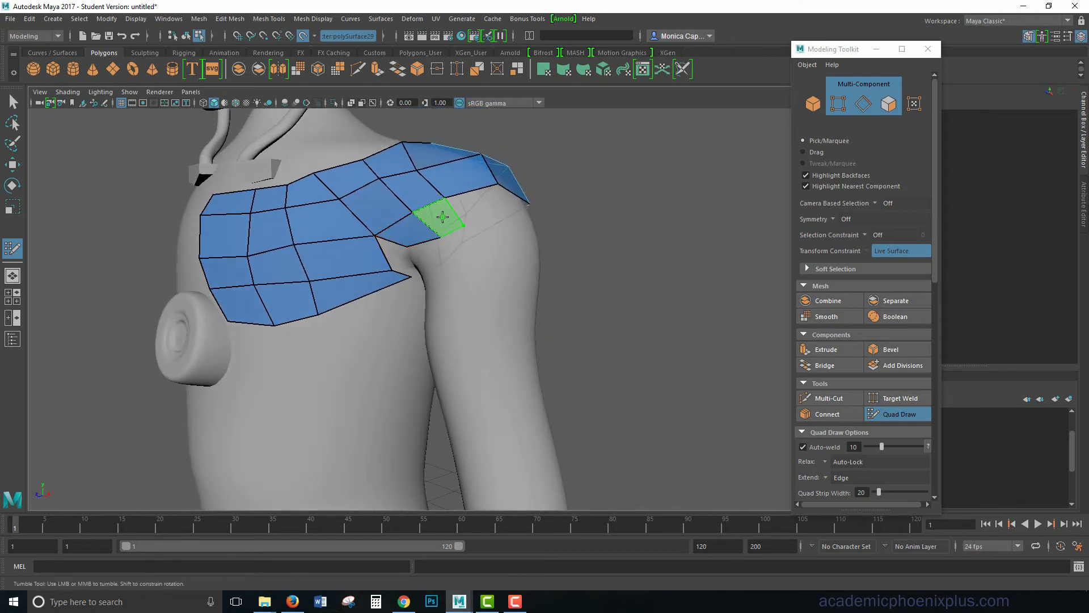
{"action": "left_click", "coordinate": [443, 217], "text": "shift"}
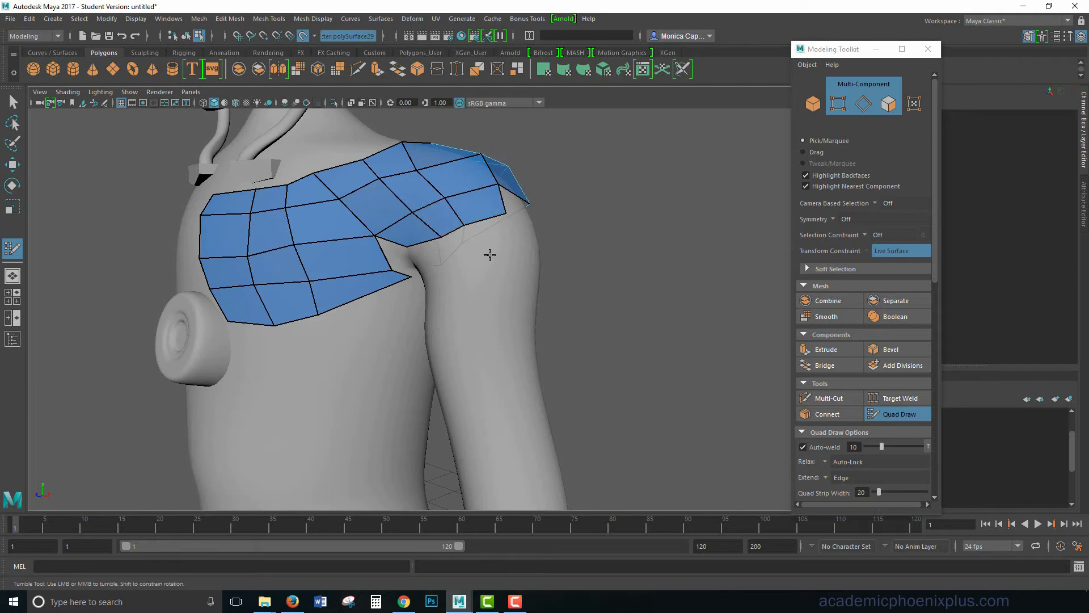
{"action": "mouse_move", "coordinate": [488, 255]}
{"action": "left_mouse_down", "text": "alt"}
{"action": "mouse_move", "coordinate": [512, 232]}
{"action": "mouse_move", "coordinate": [431, 261]}
{"action": "mouse_move", "coordinate": [319, 262]}
{"action": "mouse_move", "coordinate": [244, 232]}
{"action": "left_mouse_up", "text": "alt"}
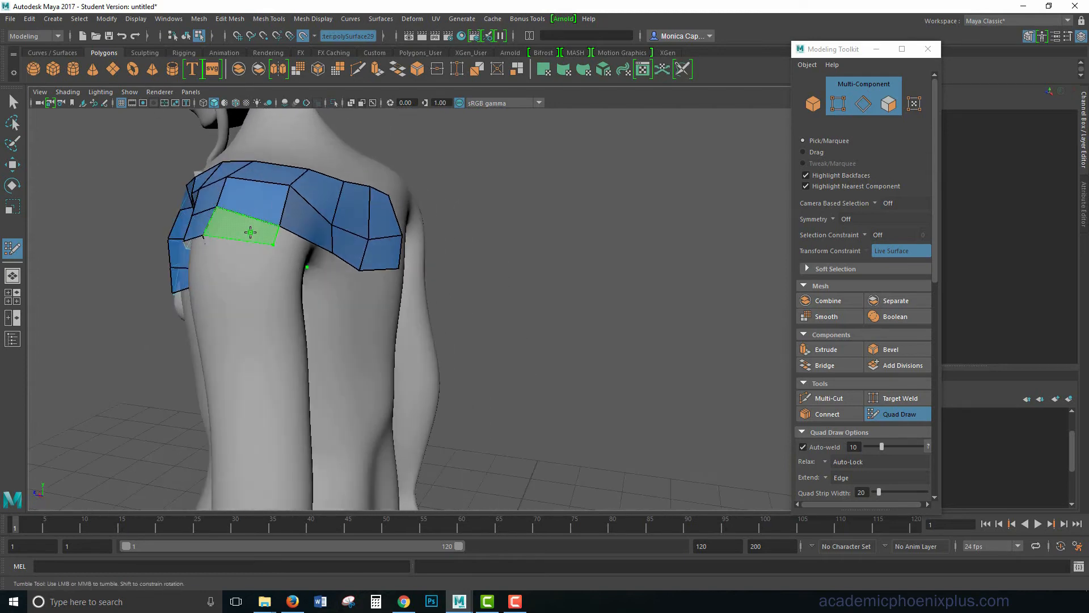
{"action": "left_click_drag", "start_coordinate": [319, 265], "coordinate": [289, 245], "text": "alt"}
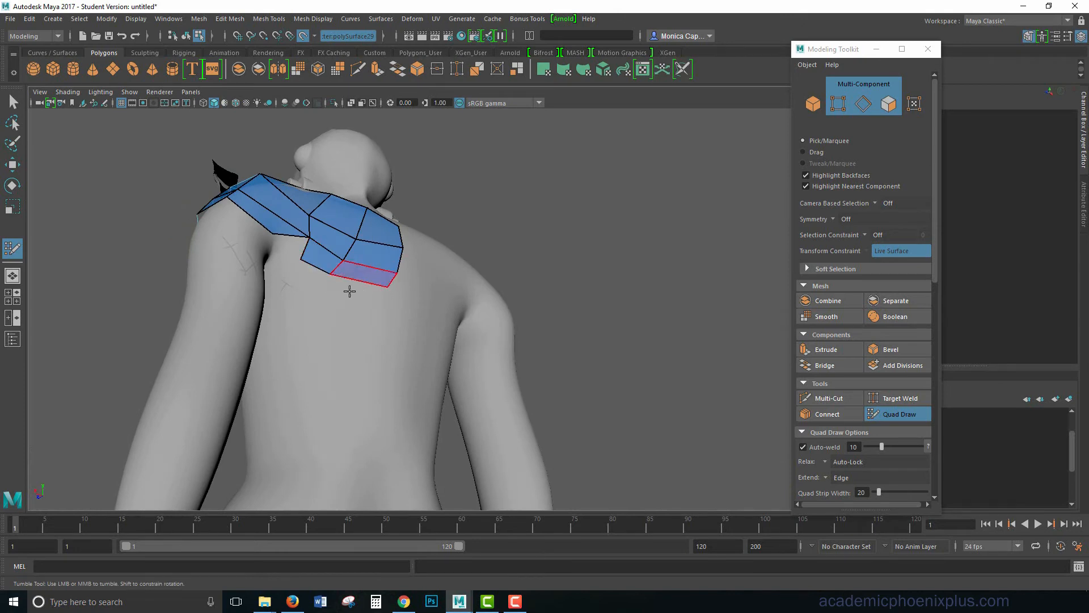
{"action": "mouse_move", "coordinate": [363, 281]}
{"action": "left_mouse_down", "text": "alt"}
{"action": "mouse_move", "coordinate": [512, 327]}
{"action": "mouse_move", "coordinate": [486, 330]}
{"action": "mouse_move", "coordinate": [463, 243]}
{"action": "left_mouse_up", "text": "alt"}
{"action": "key", "text": "w"}
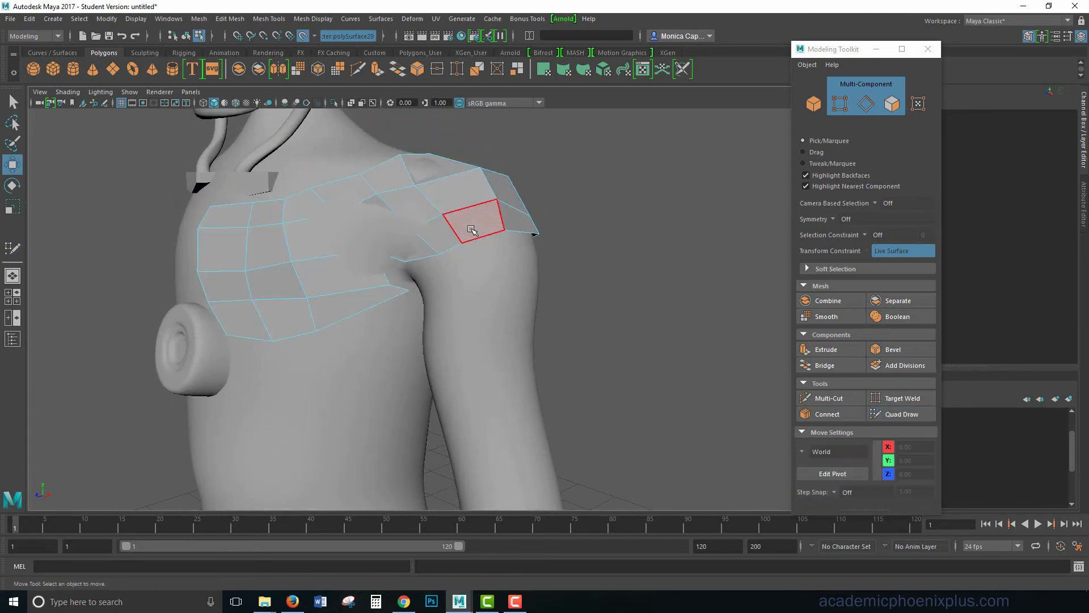
Select the retopologized shoulder and chest mesh in object mode and center its pivot
{"action": "right_click_drag", "start_coordinate": [471, 227], "coordinate": [503, 216]}
{"action": "scroll", "coordinate": [458, 252], "scroll_direction": "down", "scroll_amount": 10}
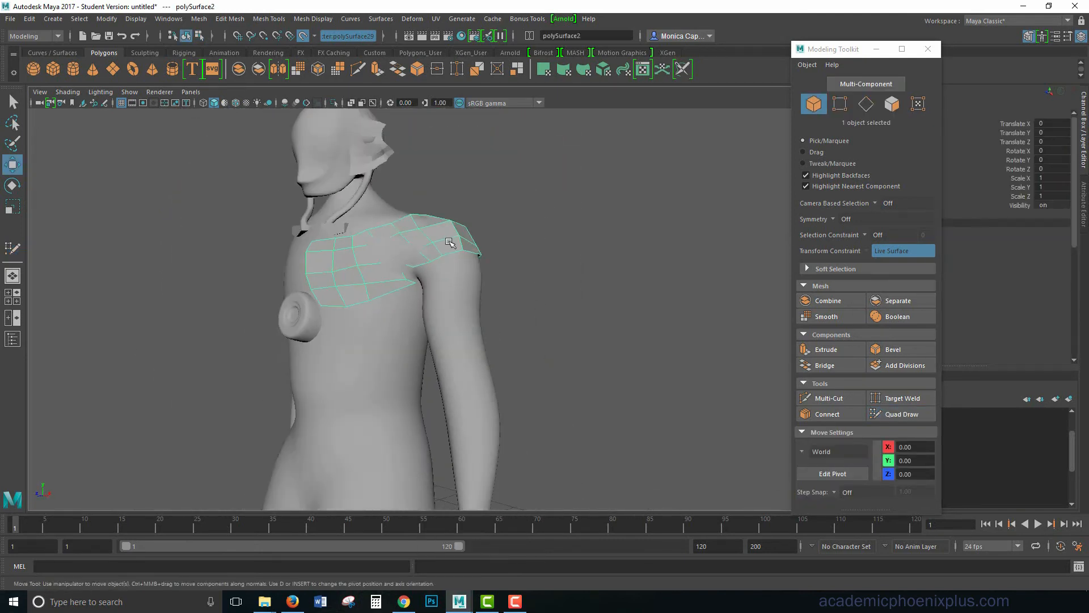
{"action": "left_click", "coordinate": [106, 19]}
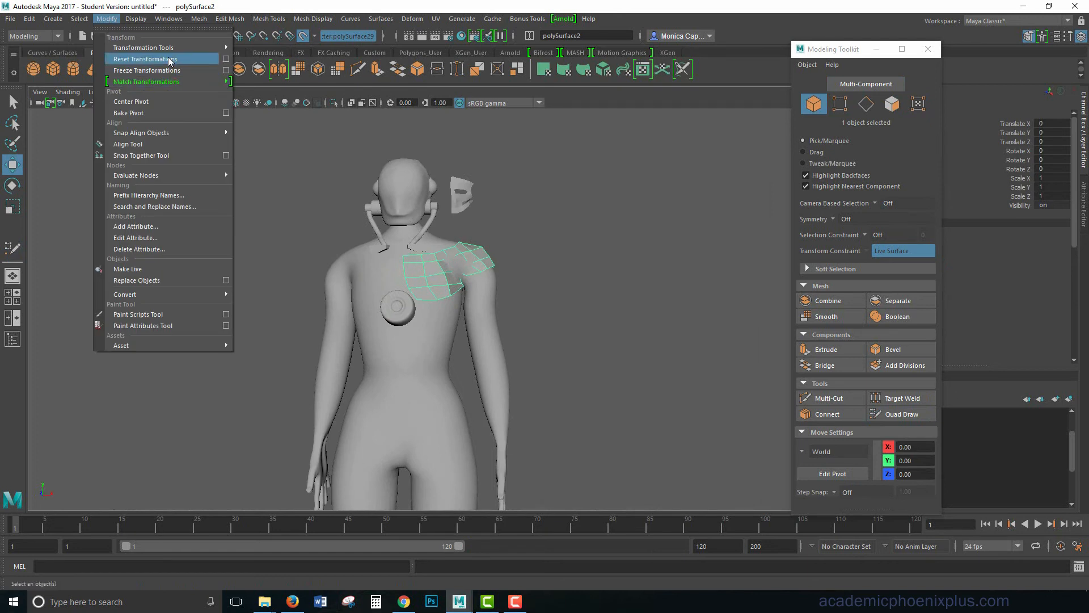
{"action": "left_click", "coordinate": [160, 104]}
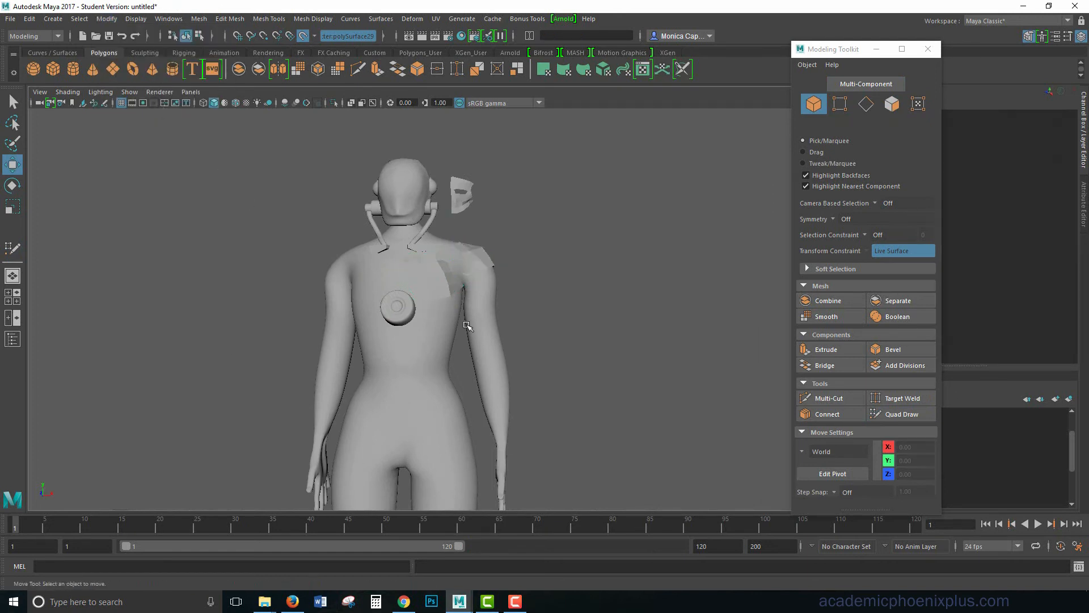
{"action": "scroll", "coordinate": [494, 323], "scroll_direction": "up", "scroll_amount": 3}
{"action": "left_click_drag", "start_coordinate": [554, 267], "coordinate": [456, 287], "text": "alt"}
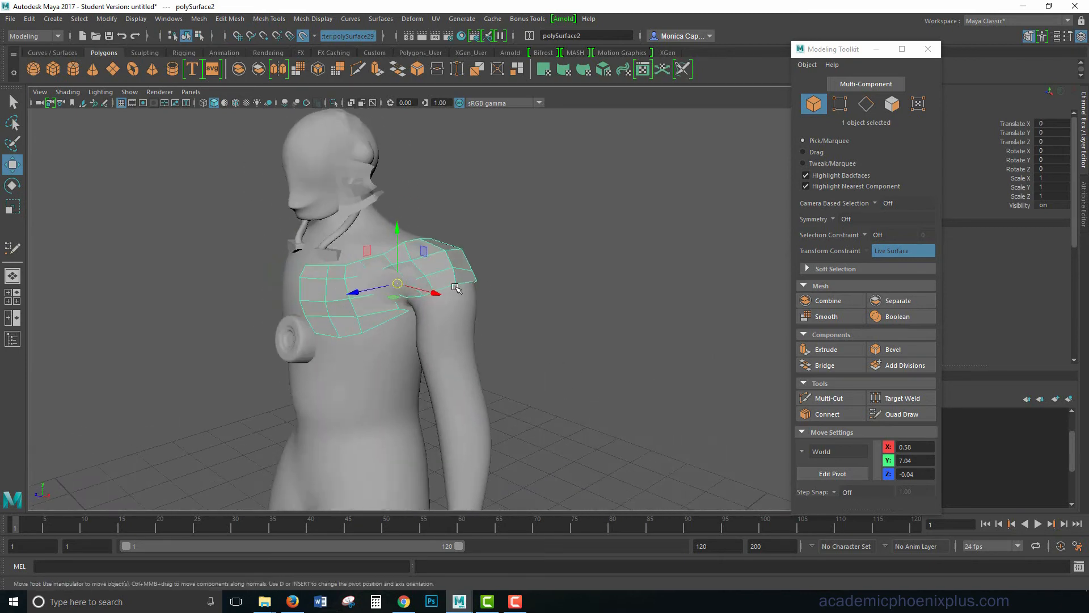
{"action": "right_click", "coordinate": [456, 244]}
{"action": "left_click_drag", "start_coordinate": [456, 244], "coordinate": [454, 319], "text": "alt"}
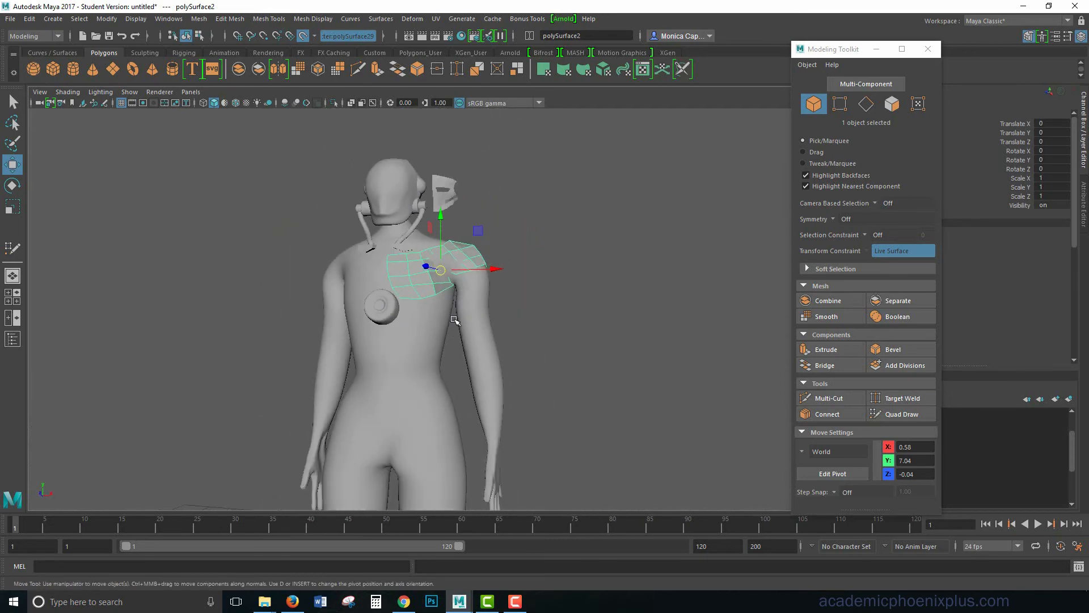
Deselect the retopology mesh and make the Iron Man body no longer live
{"action": "middle_click_drag", "start_coordinate": [432, 393], "coordinate": [476, 292], "text": "alt"}
{"action": "left_click_drag", "start_coordinate": [477, 292], "coordinate": [518, 344], "text": "alt"}
{"action": "left_click", "coordinate": [407, 421]}
{"action": "scroll", "coordinate": [408, 421], "scroll_direction": "down", "scroll_amount": 5}
{"action": "middle_click_drag", "start_coordinate": [407, 421], "coordinate": [463, 367], "text": "alt"}
{"action": "scroll", "coordinate": [463, 367], "scroll_direction": "up", "scroll_amount": 5}
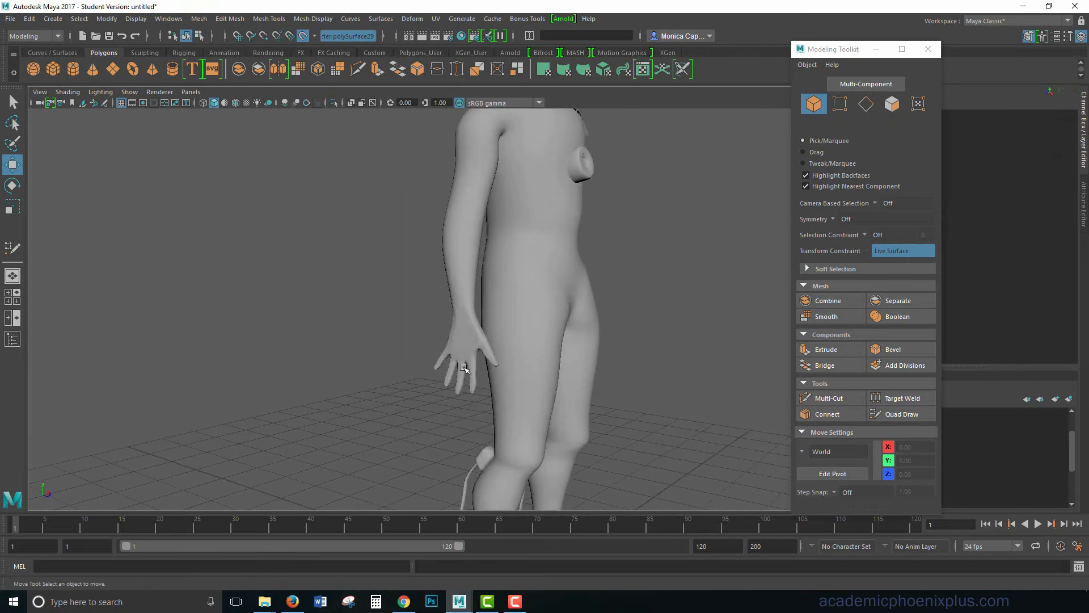
{"action": "left_click", "coordinate": [106, 19]}
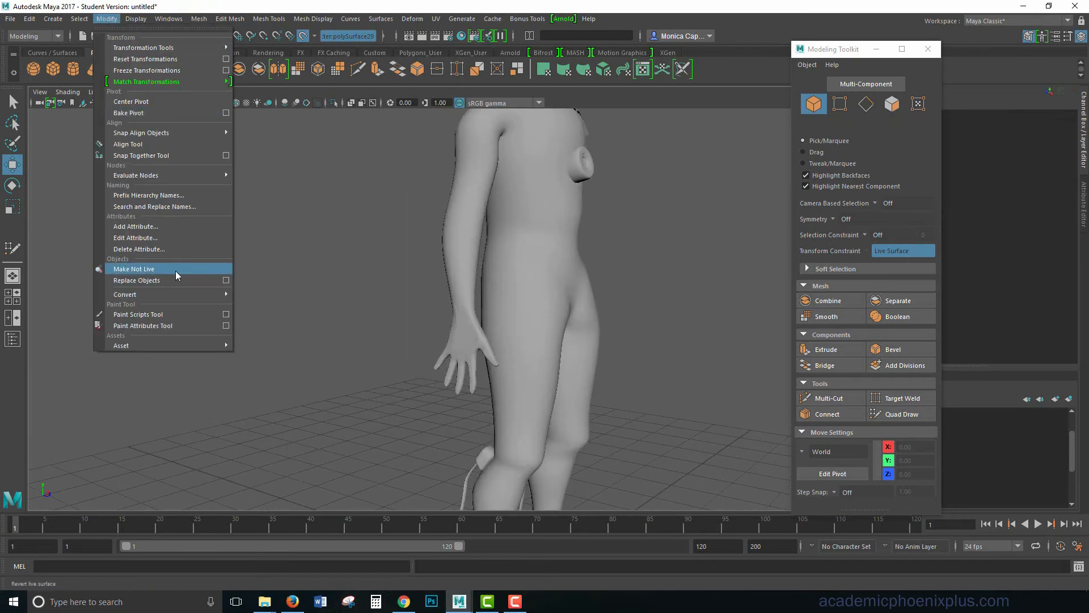
{"action": "left_click", "coordinate": [135, 269]}
Examine the hand's topology, comparing the smoothed preview with the cage and unsmoothed displays
{"action": "scroll", "coordinate": [364, 363], "scroll_direction": "up", "scroll_amount": 3}
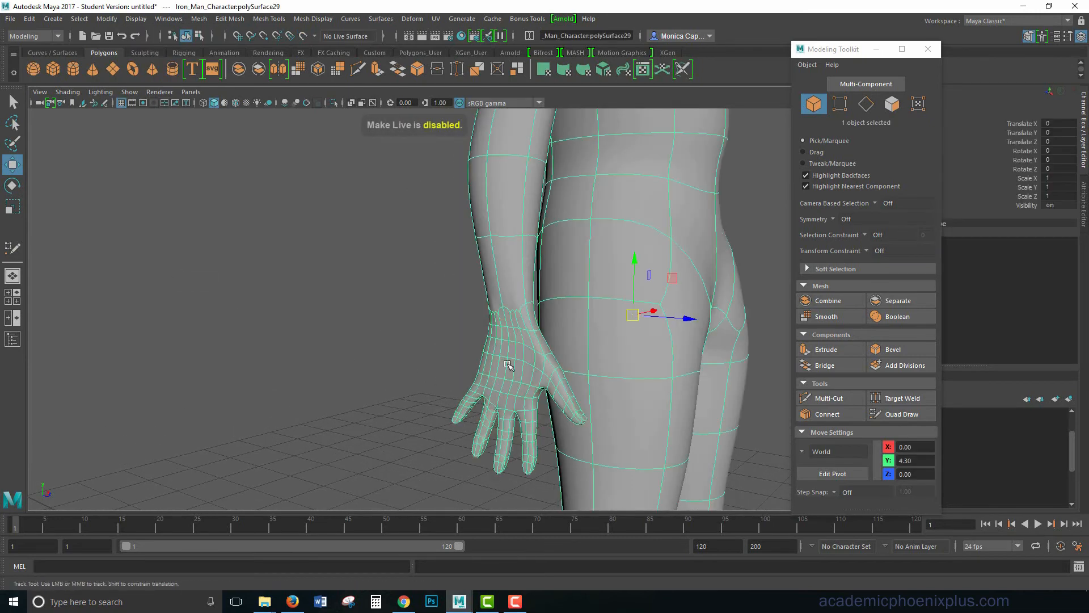
{"action": "middle_click_drag", "start_coordinate": [529, 365], "coordinate": [423, 357], "text": "alt"}
{"action": "key", "text": "2"}
{"action": "left_click_drag", "start_coordinate": [391, 401], "coordinate": [427, 389], "text": "alt"}
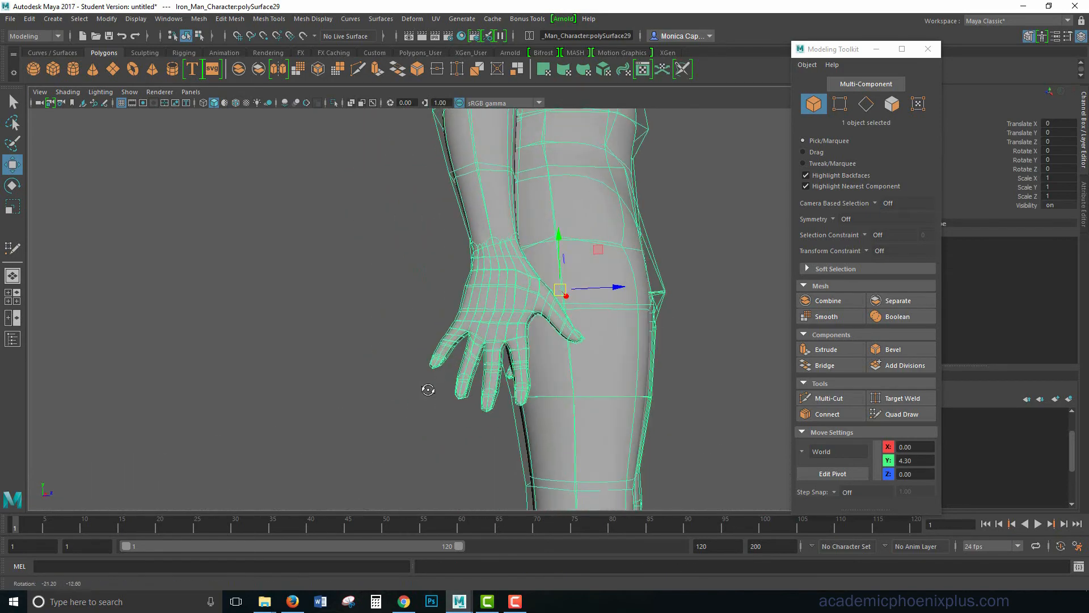
{"action": "key", "text": "1"}
{"action": "scroll", "coordinate": [528, 387], "scroll_direction": "up", "scroll_amount": 4}
{"action": "middle_click_drag", "start_coordinate": [514, 349], "coordinate": [408, 329], "text": "alt"}
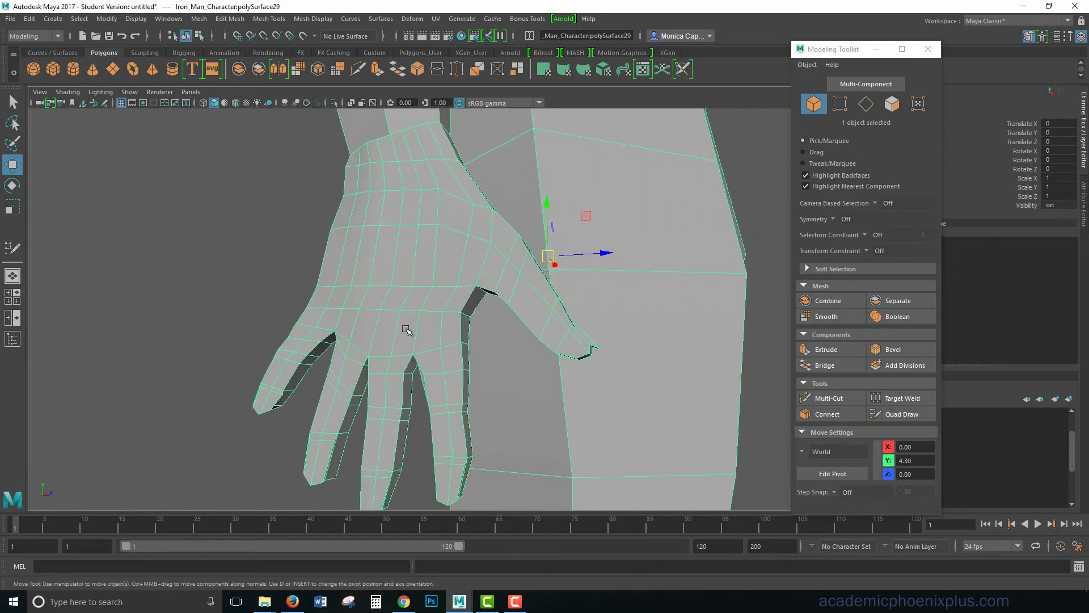
{"action": "mouse_move", "coordinate": [408, 328]}
{"action": "left_mouse_down", "text": "alt"}
{"action": "mouse_move", "coordinate": [437, 321]}
{"action": "mouse_move", "coordinate": [380, 337]}
{"action": "mouse_move", "coordinate": [414, 329]}
{"action": "mouse_move", "coordinate": [404, 311]}
{"action": "mouse_move", "coordinate": [359, 351]}
{"action": "mouse_move", "coordinate": [392, 343]}
{"action": "mouse_move", "coordinate": [409, 323]}
{"action": "left_mouse_up", "text": "alt"}
{"action": "scroll", "coordinate": [408, 323], "scroll_direction": "down", "scroll_amount": 5}
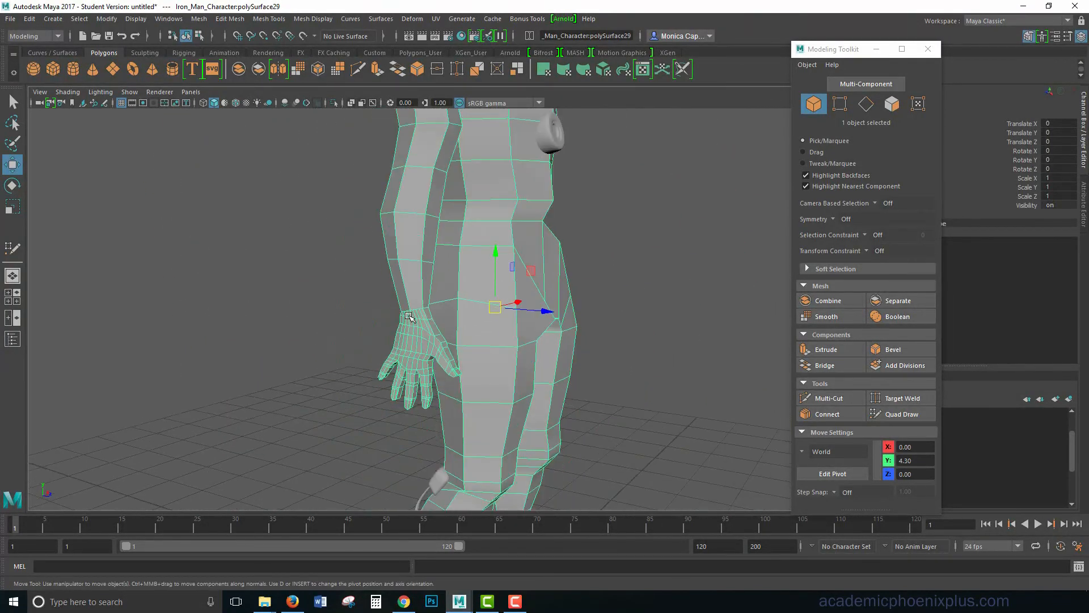
Compare the smoothed and unsmoothed wrist, examining where the dense hand edges meet the sparse forearm edges
{"action": "middle_click_drag", "start_coordinate": [444, 263], "coordinate": [441, 355], "text": "alt"}
{"action": "left_click_drag", "start_coordinate": [408, 329], "coordinate": [474, 389], "text": "alt"}
{"action": "key", "text": "3"}
{"action": "scroll", "coordinate": [493, 387], "scroll_direction": "up", "scroll_amount": 4}
{"action": "middle_click_drag", "start_coordinate": [494, 386], "coordinate": [410, 333], "text": "alt"}
{"action": "scroll", "coordinate": [411, 333], "scroll_direction": "up", "scroll_amount": 4}
{"action": "key", "text": "1"}
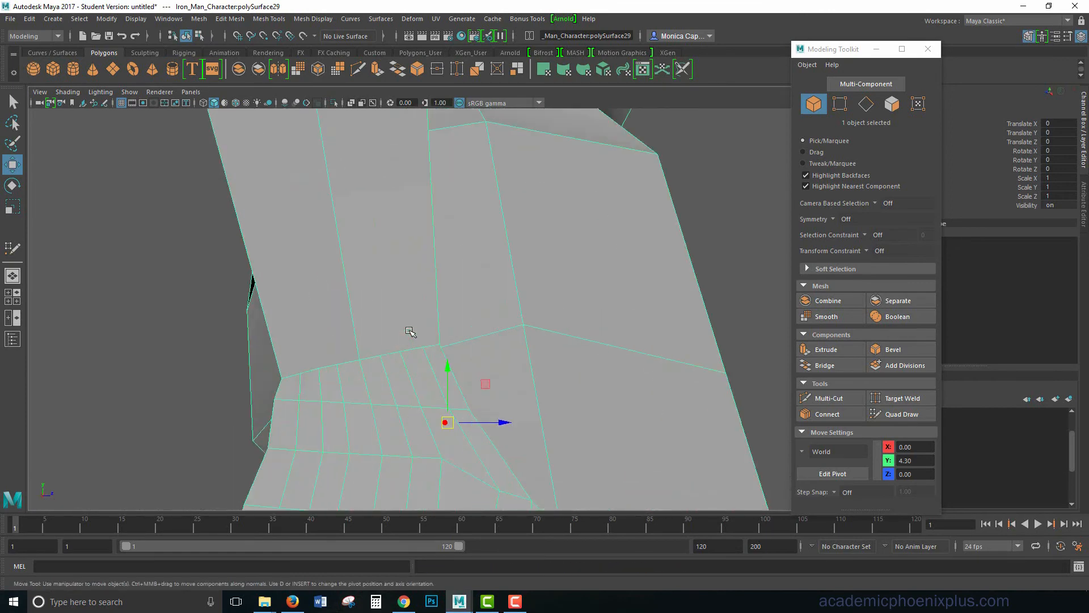
{"action": "scroll", "coordinate": [395, 309], "scroll_direction": "down", "scroll_amount": 2}
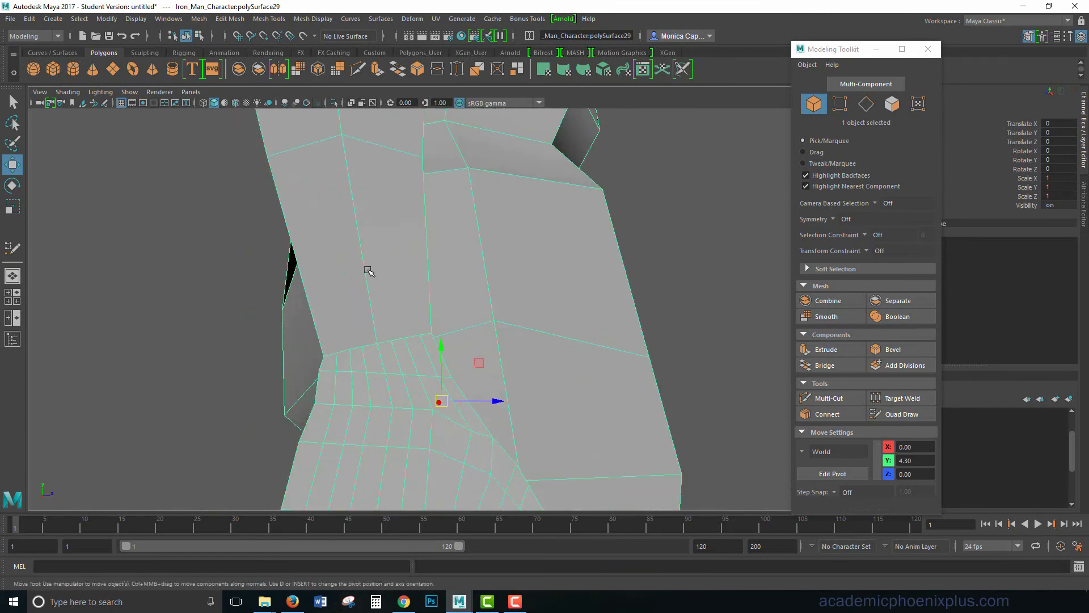
Select the four edges bordering one quad on the forearm in edge mode to inspect its sides
{"action": "right_click_drag", "start_coordinate": [372, 192], "coordinate": [374, 166]}
{"action": "scroll", "coordinate": [386, 195], "scroll_direction": "down", "scroll_amount": 3}
{"action": "middle_click_drag", "start_coordinate": [389, 197], "coordinate": [391, 264], "text": "alt"}
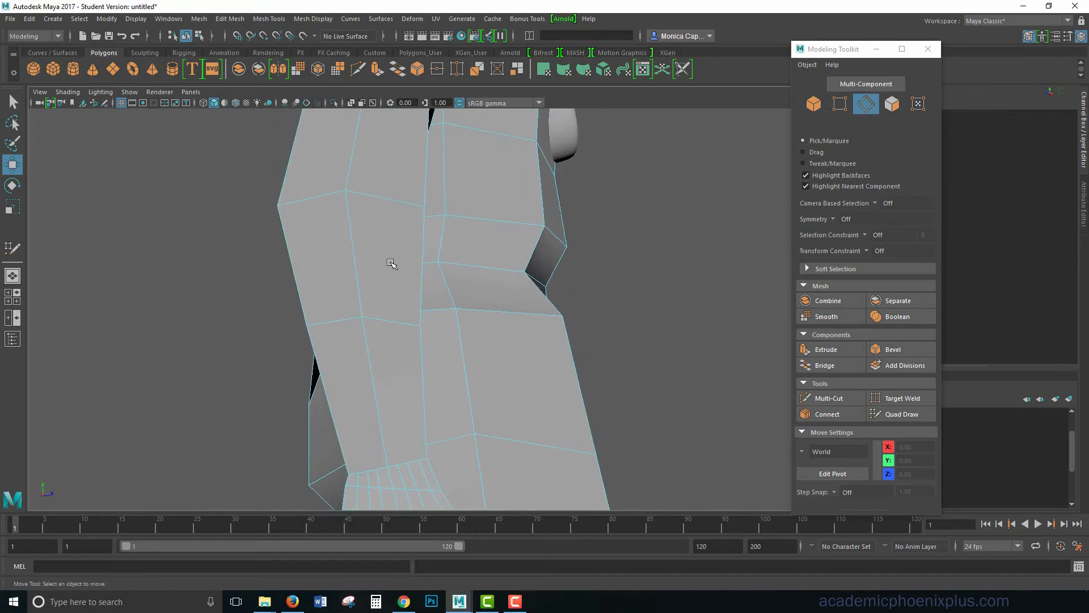
{"action": "left_click", "coordinate": [392, 196]}
{"action": "left_click", "coordinate": [355, 238], "text": "shift"}
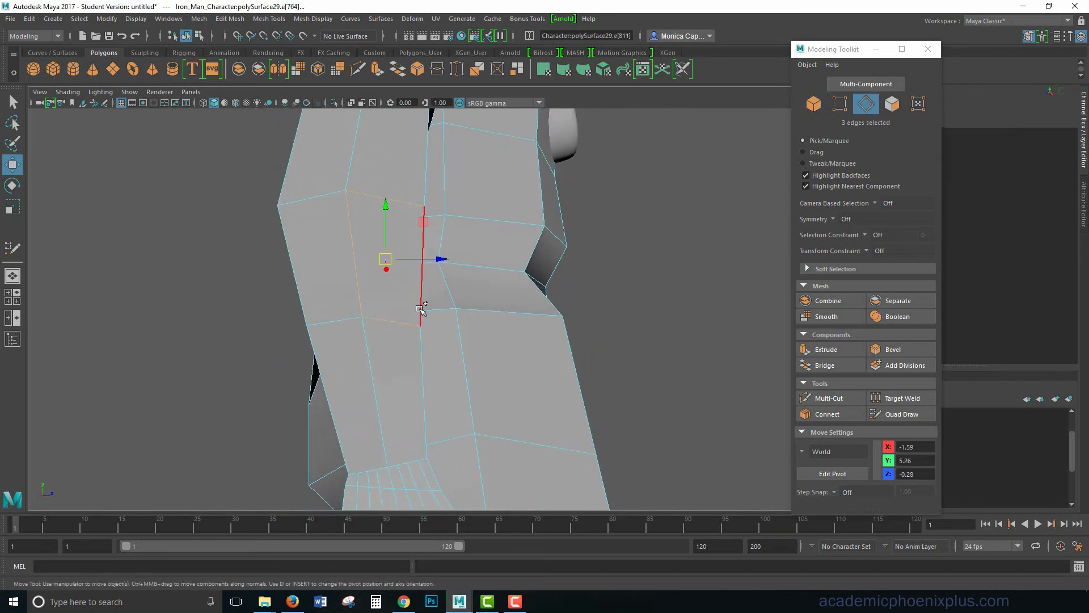
{"action": "left_click", "coordinate": [420, 309], "text": "shift"}
{"action": "left_click_drag", "start_coordinate": [420, 309], "coordinate": [366, 278], "text": "alt"}
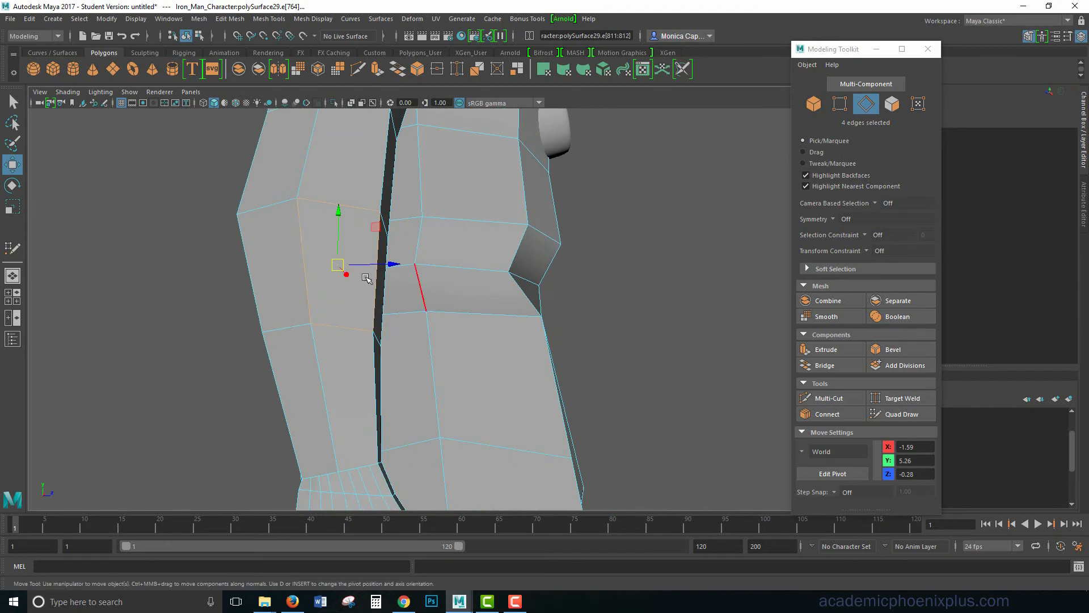
{"action": "middle_click_drag", "start_coordinate": [356, 347], "coordinate": [414, 263], "text": "alt"}
Select the lengthwise edge loop from the forearm into the hand, and a neighbouring loop near the wrist, to trace the edge flow
{"action": "double_click", "coordinate": [429, 361]}
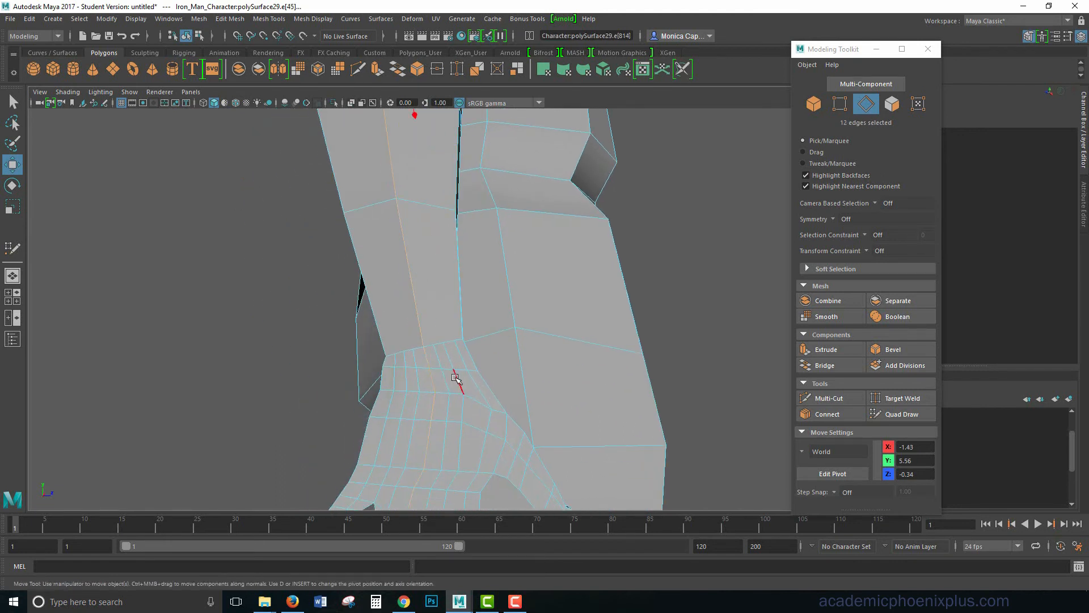
{"action": "double_click", "coordinate": [455, 377]}
{"action": "left_click", "coordinate": [451, 379]}
{"action": "scroll", "coordinate": [480, 391], "scroll_direction": "down", "scroll_amount": 4}
{"action": "middle_click_drag", "start_coordinate": [482, 397], "coordinate": [487, 348], "text": "alt"}
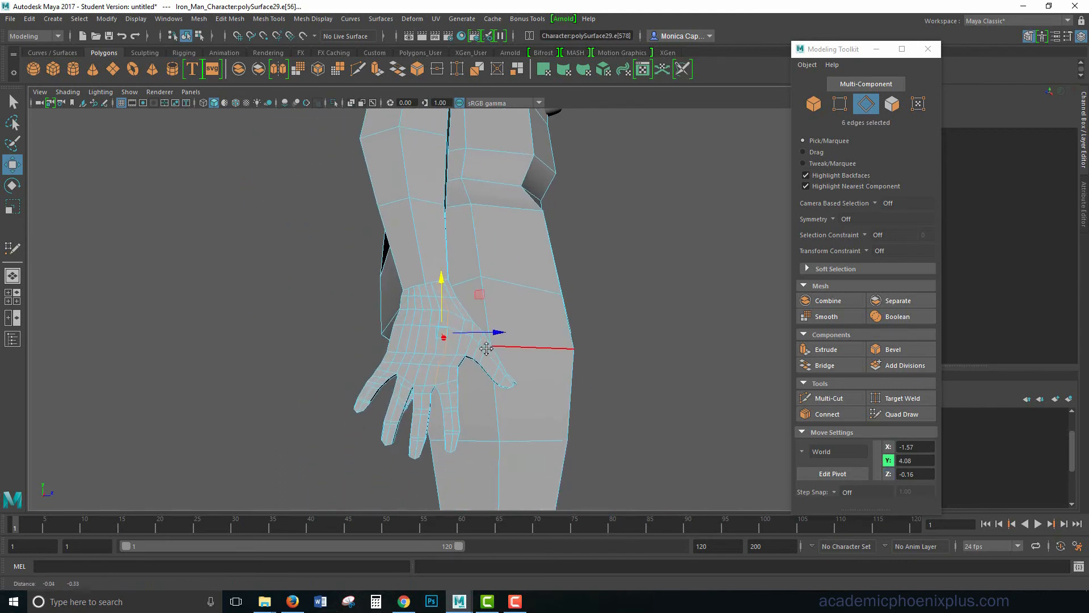
Select individual short edges along the wrist border to inspect the extra edges beneath the forearm quad
{"action": "left_click_drag", "start_coordinate": [486, 349], "coordinate": [497, 337], "text": "alt"}
{"action": "scroll", "coordinate": [494, 348], "scroll_direction": "up", "scroll_amount": 6}
{"action": "left_click", "coordinate": [407, 289]}
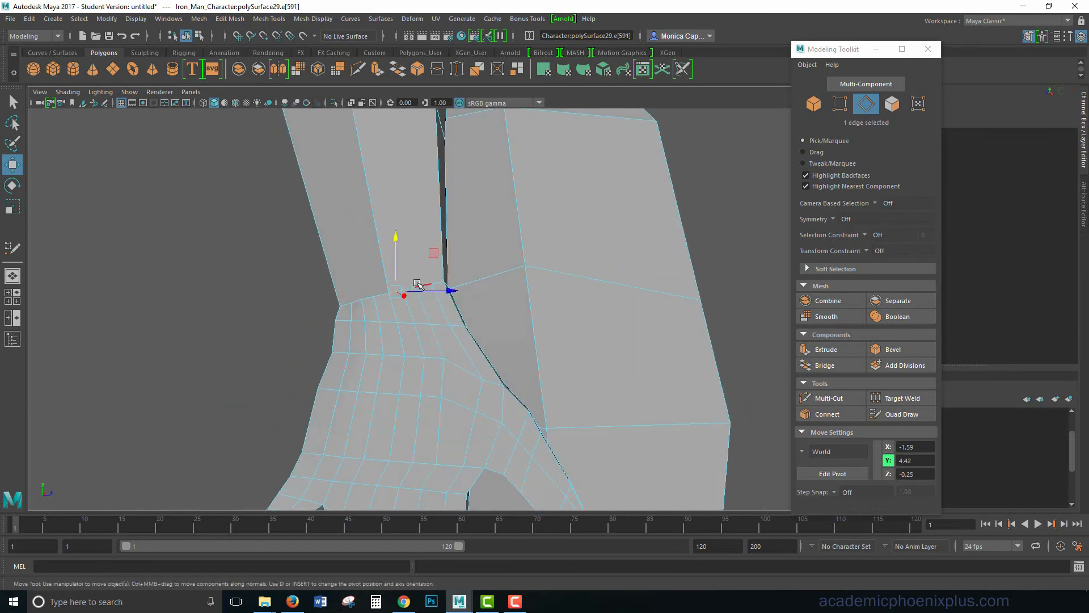
{"action": "left_click", "coordinate": [427, 283]}
{"action": "scroll", "coordinate": [427, 282], "scroll_direction": "down", "scroll_amount": 3}
{"action": "middle_click_drag", "start_coordinate": [426, 275], "coordinate": [424, 310], "text": "alt"}
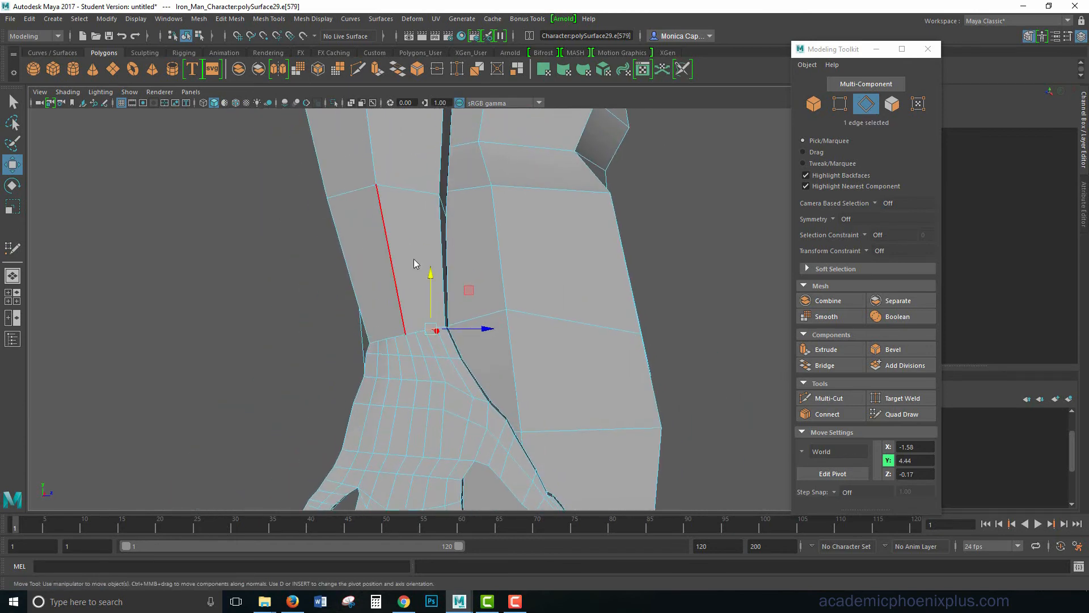
Try inserting an edge loop through the hand near the wrist with the Insert Edge Loop tool, and undo it
{"action": "right_click_drag", "start_coordinate": [410, 232], "coordinate": [396, 311], "text": "shift"}
{"action": "scroll", "coordinate": [420, 318], "scroll_direction": "down", "scroll_amount": 2}
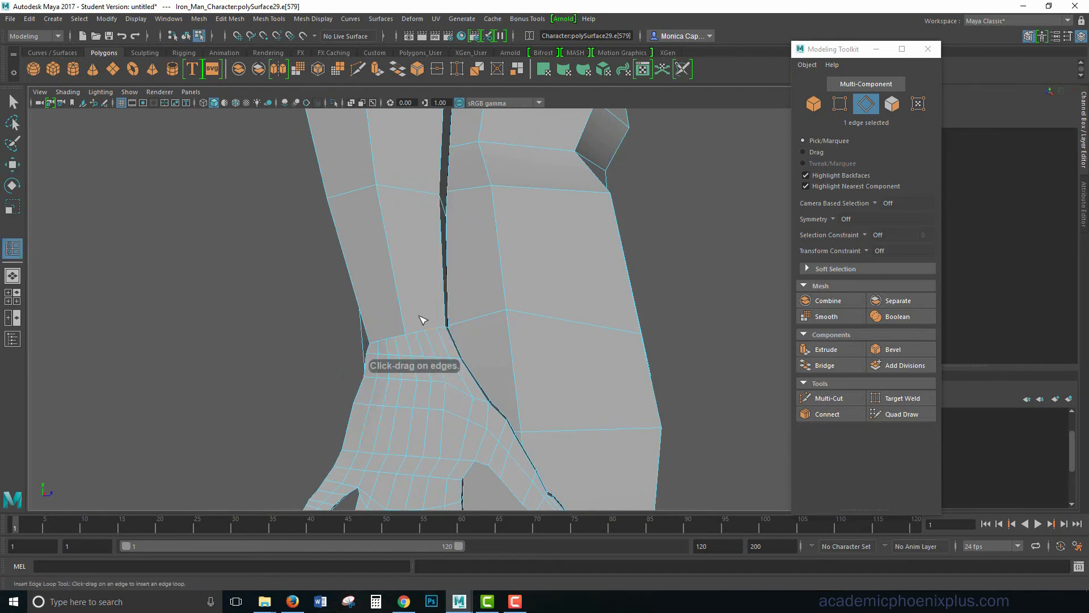
{"action": "left_click", "coordinate": [461, 361]}
{"action": "key", "text": "ctrl+z"}
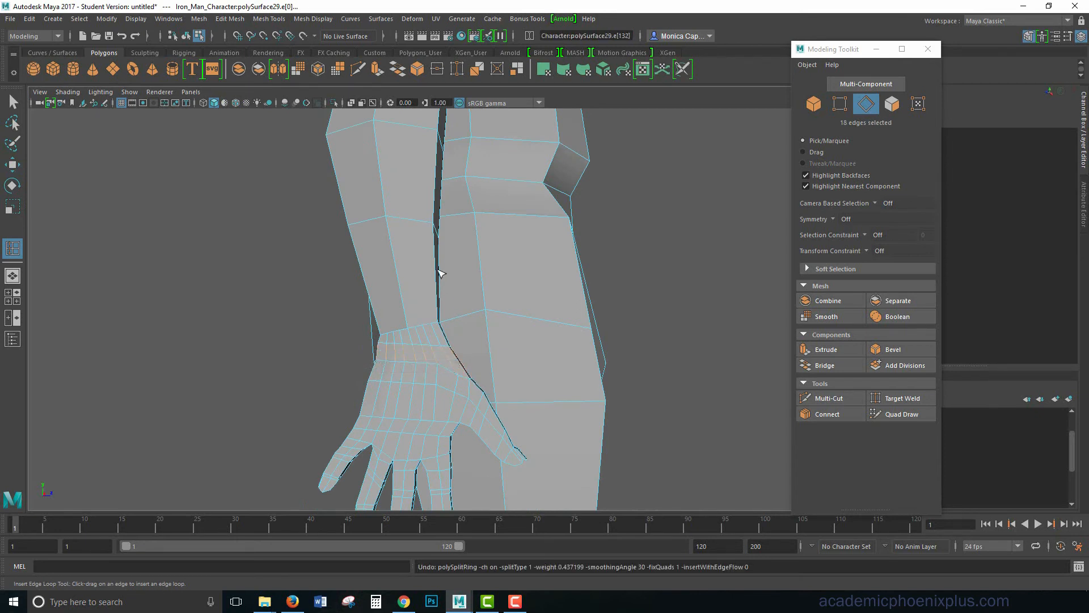
Try inserting a lengthwise edge loop through the forearm and upper arm, undo it, and return to the Move tool
{"action": "middle_click_drag", "start_coordinate": [421, 224], "coordinate": [419, 248], "text": "alt"}
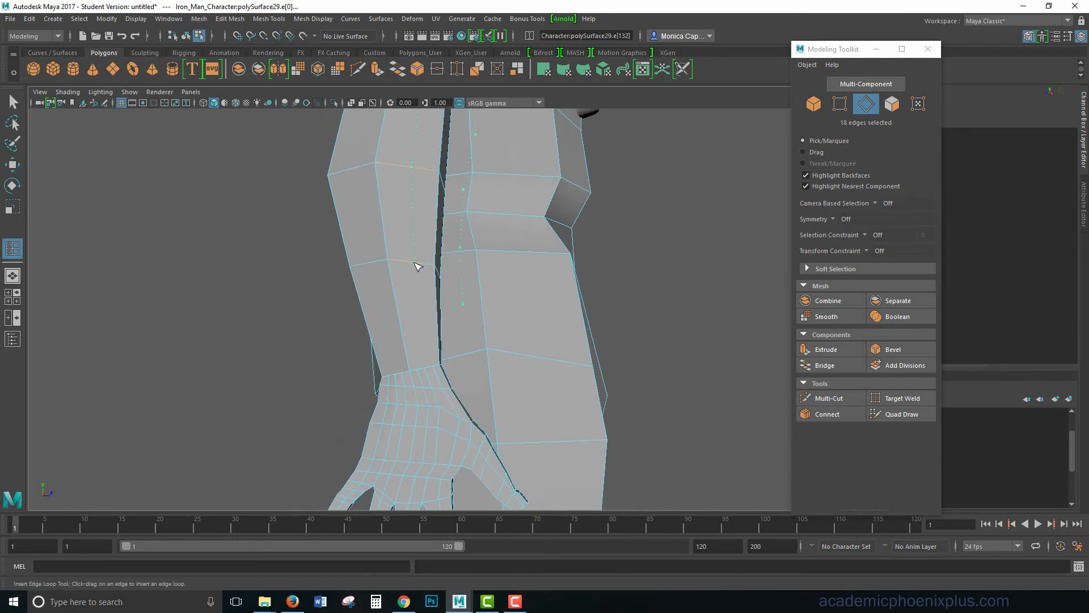
{"action": "scroll", "coordinate": [419, 283], "scroll_direction": "down", "scroll_amount": 3}
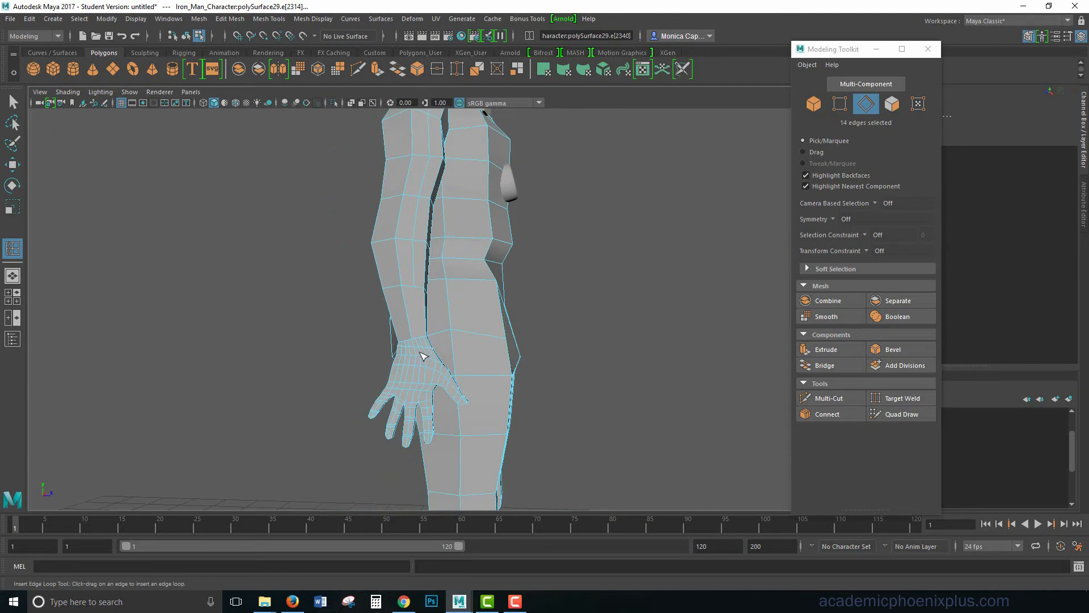
{"action": "scroll", "coordinate": [424, 294], "scroll_direction": "up", "scroll_amount": 2}
{"action": "key", "text": "ctrl+z"}
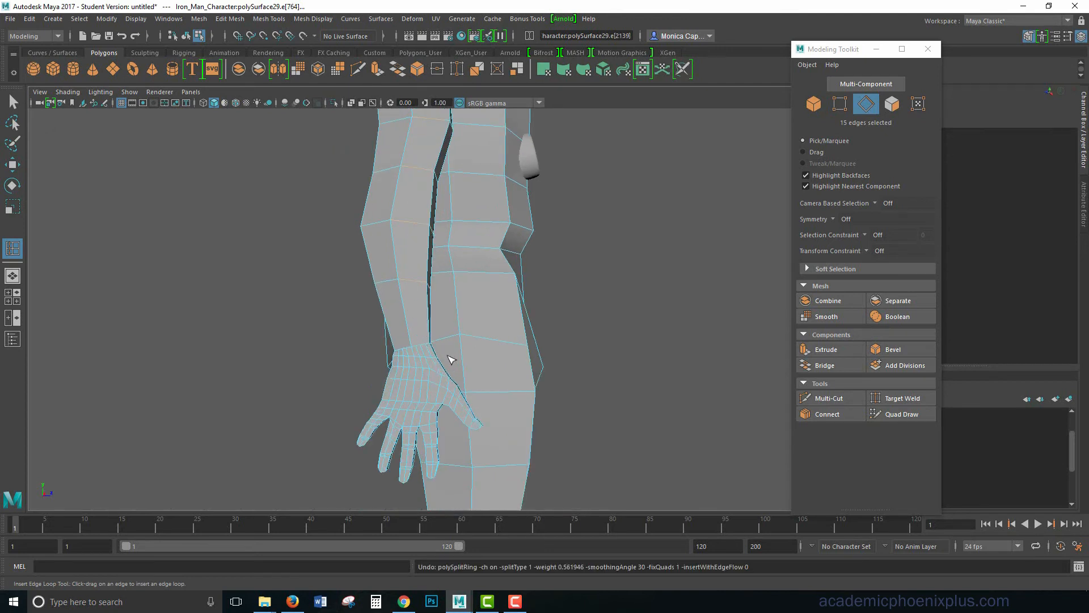
{"action": "scroll", "coordinate": [448, 357], "scroll_direction": "up", "scroll_amount": 5}
{"action": "key", "text": "w"}
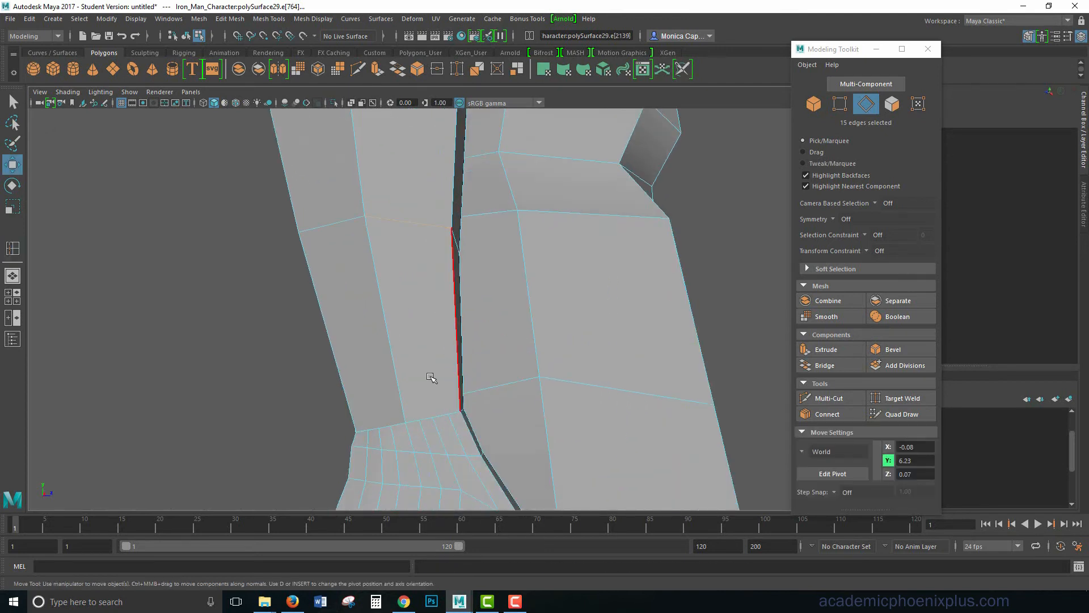
{"action": "left_click_drag", "start_coordinate": [433, 376], "coordinate": [418, 357], "text": "alt"}
{"action": "scroll", "coordinate": [418, 357], "scroll_direction": "down", "scroll_amount": 4}
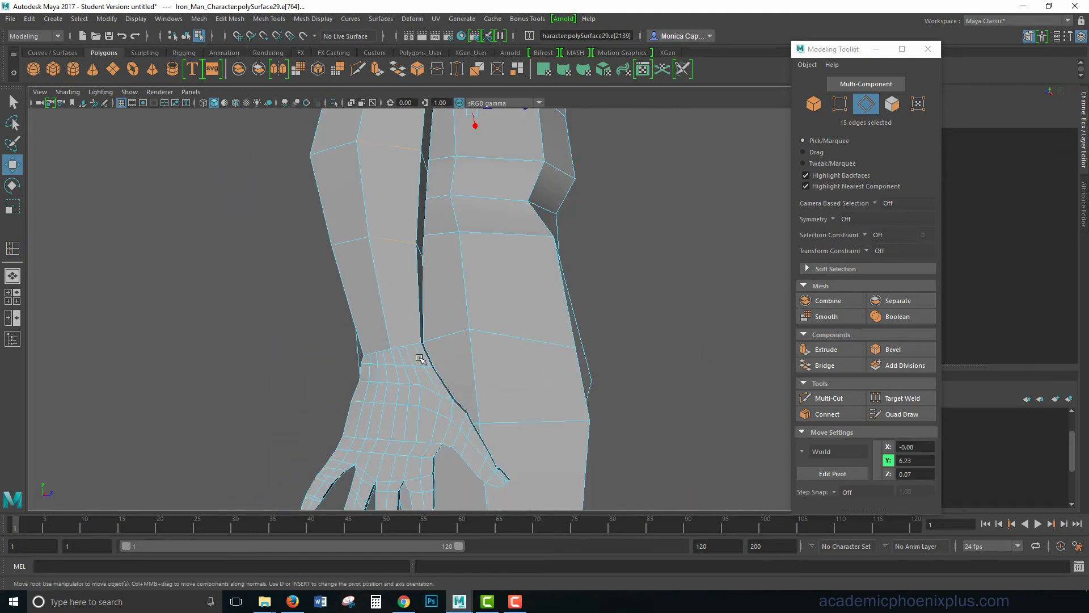
Examine the wrist border where the dense hand edges meet the single wide forearm quads
{"action": "scroll", "coordinate": [419, 358], "scroll_direction": "up", "scroll_amount": 4}
{"action": "scroll", "coordinate": [419, 358], "scroll_direction": "down", "scroll_amount": 1}
{"action": "scroll", "coordinate": [419, 358], "scroll_direction": "up", "scroll_amount": 3}
{"action": "scroll", "coordinate": [418, 358], "scroll_direction": "down", "scroll_amount": 4}
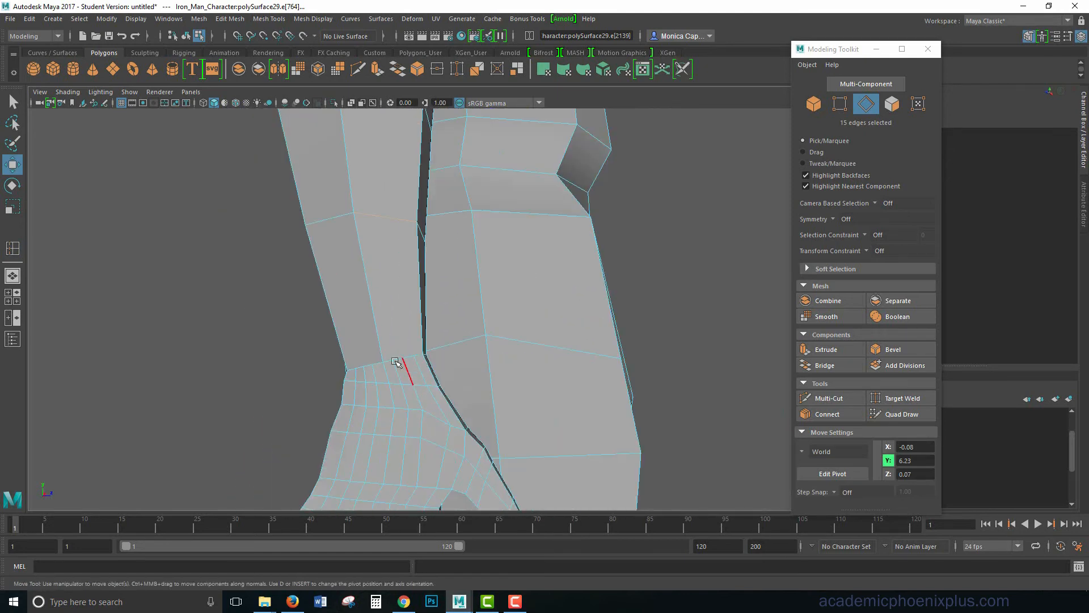
{"action": "scroll", "coordinate": [429, 369], "scroll_direction": "up", "scroll_amount": 2}
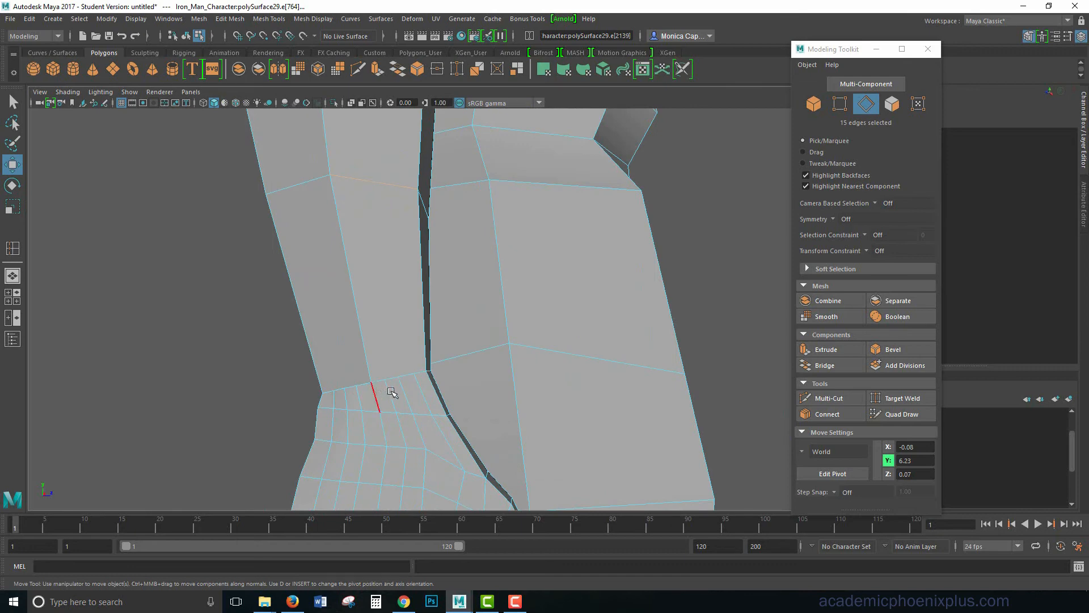
{"action": "scroll", "coordinate": [397, 386], "scroll_direction": "down", "scroll_amount": 4}
{"action": "scroll", "coordinate": [404, 377], "scroll_direction": "up", "scroll_amount": 4}
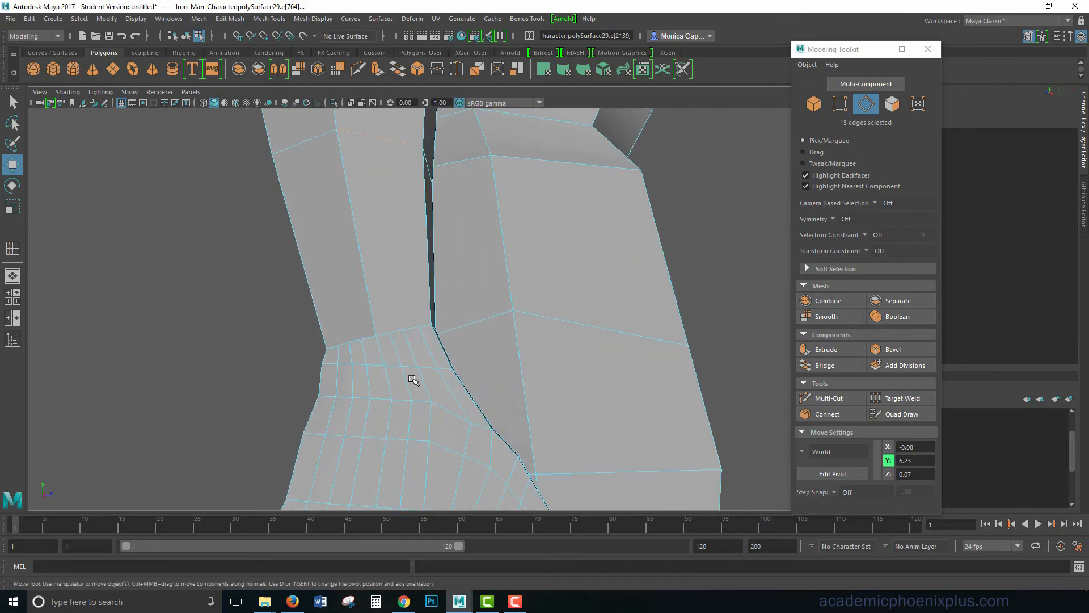
{"action": "scroll", "coordinate": [427, 360], "scroll_direction": "down", "scroll_amount": 4}
{"action": "scroll", "coordinate": [426, 358], "scroll_direction": "up", "scroll_amount": 3}
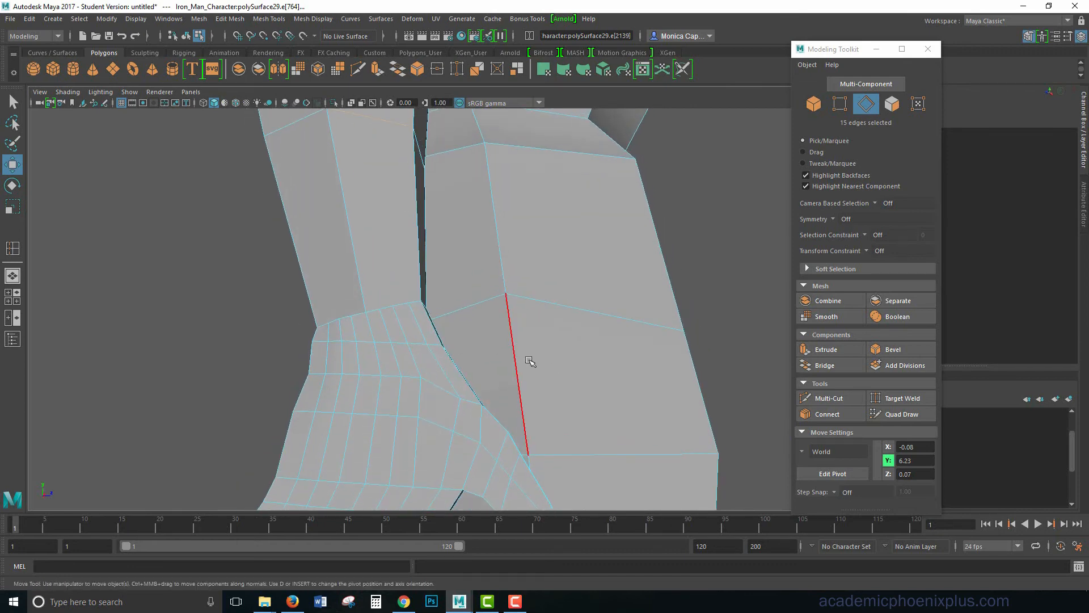
Cut angled edges into the back of the hand above a finger gap with Multi-Cut, and delete the single edge between them
{"action": "left_click", "coordinate": [827, 397]}
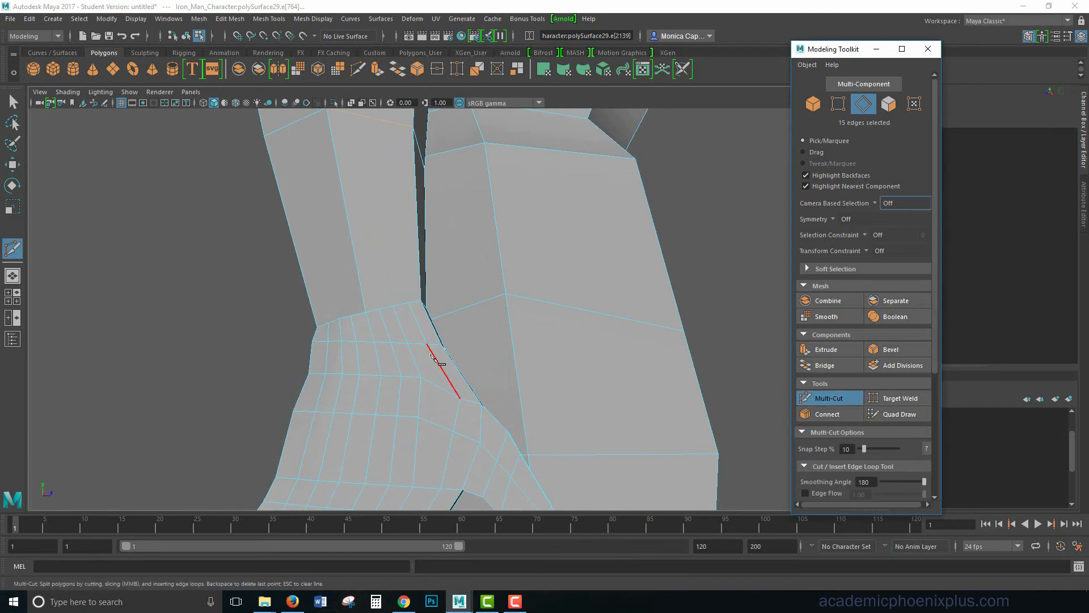
{"action": "scroll", "coordinate": [394, 347], "scroll_direction": "down", "scroll_amount": 3}
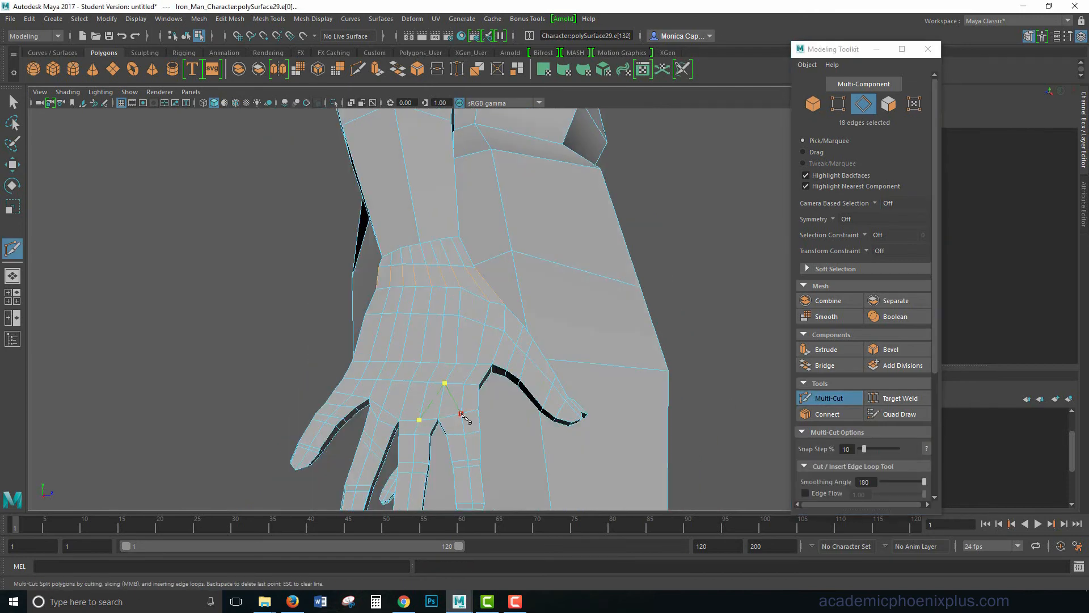
{"action": "key", "text": "w"}
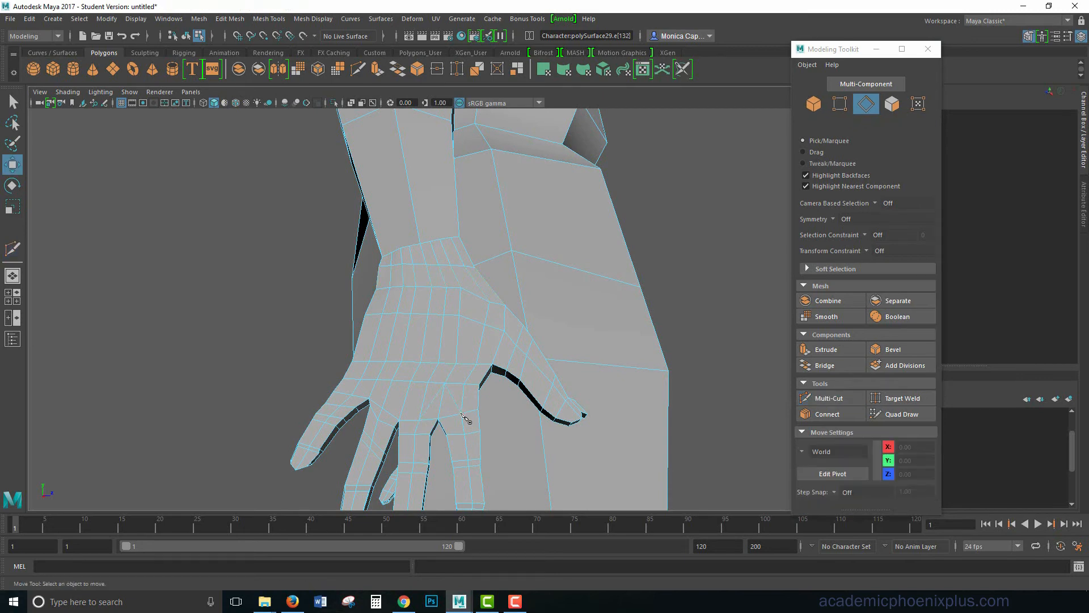
{"action": "left_click", "coordinate": [443, 407]}
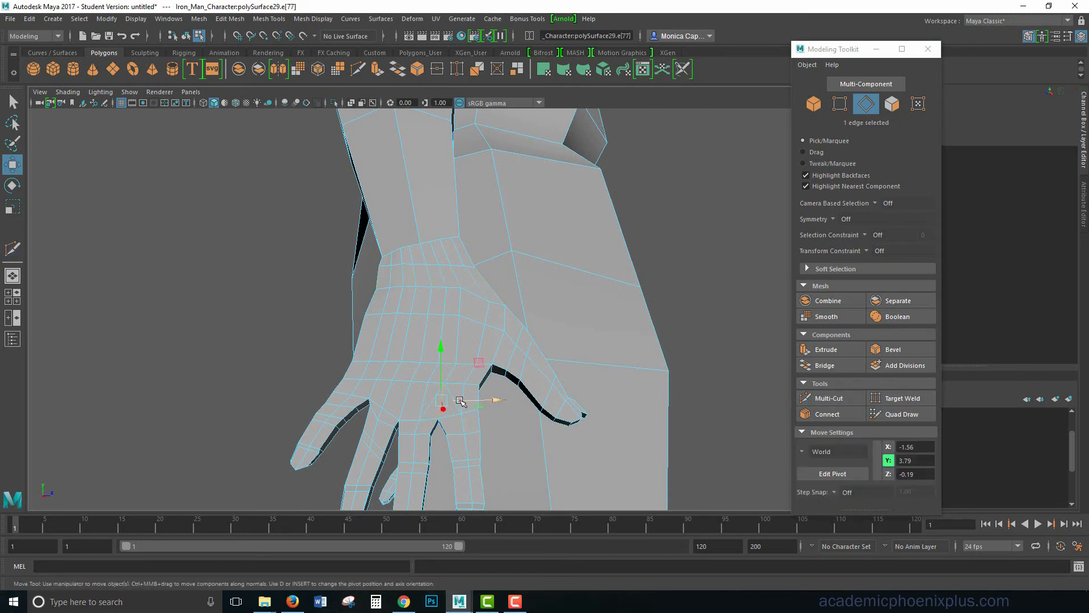
{"action": "key", "text": "Delete"}
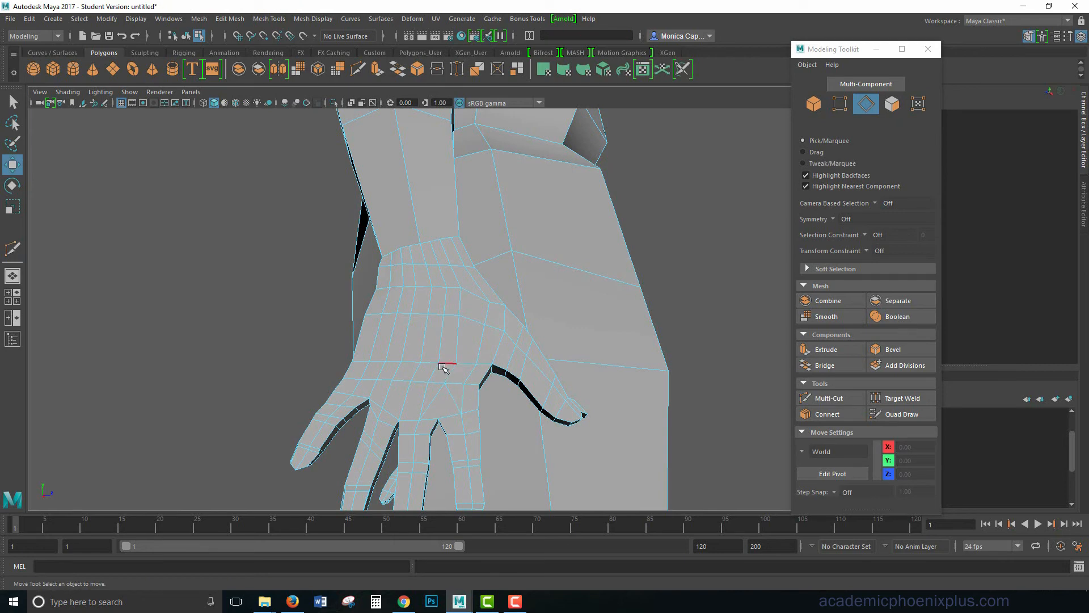
Delete the lengthwise edge loops running from the wrist down the thumb side of the hand
{"action": "double_click", "coordinate": [445, 365]}
{"action": "double_click", "coordinate": [479, 353], "text": "shift"}
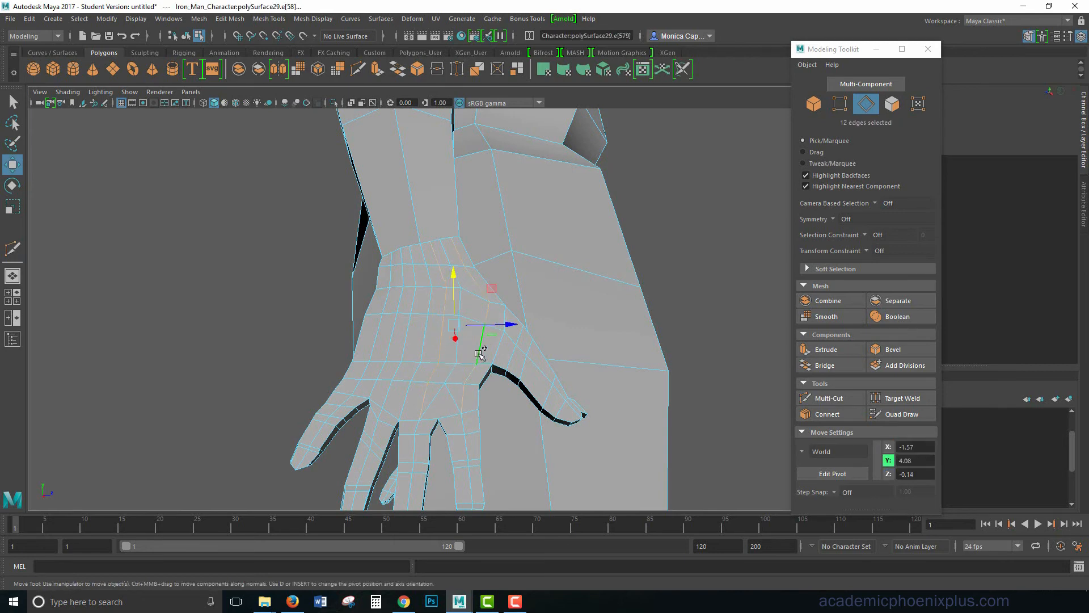
{"action": "key", "text": "Delete"}
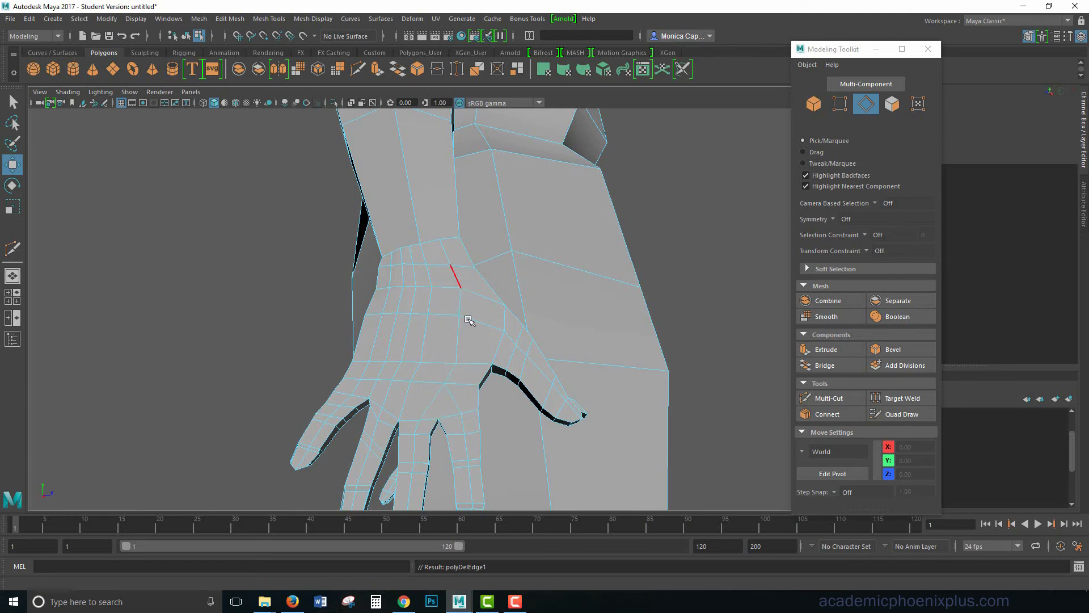
Insert a lengthwise edge loop through the forearm and upper arm with the Insert Edge Loop tool
{"action": "middle_click_drag", "start_coordinate": [469, 318], "coordinate": [471, 420], "text": "alt"}
{"action": "scroll", "coordinate": [471, 420], "scroll_direction": "down", "scroll_amount": 3}
{"action": "scroll", "coordinate": [461, 373], "scroll_direction": "up", "scroll_amount": 1}
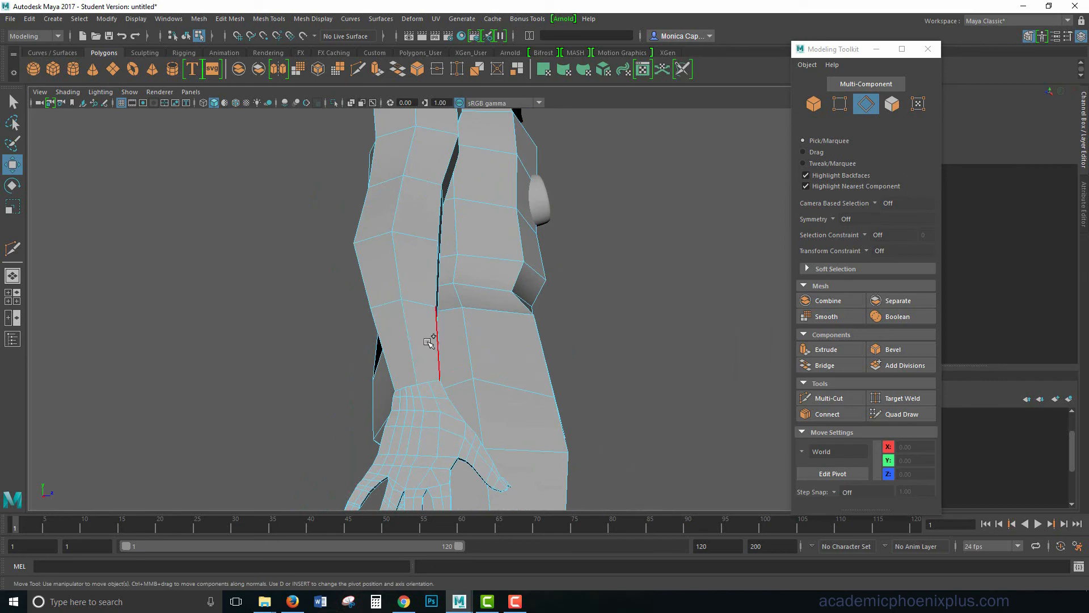
{"action": "right_click_drag", "start_coordinate": [421, 302], "coordinate": [423, 356], "text": "shift"}
{"action": "left_click", "coordinate": [422, 305]}
{"action": "key", "text": "w"}
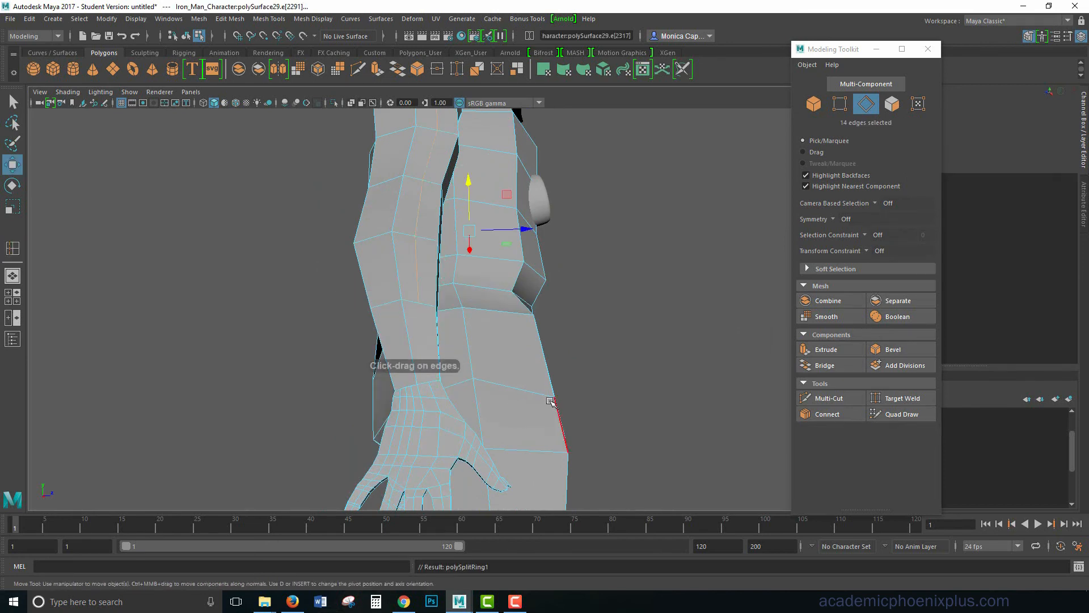
Connect the new arm loop's lower end to the wrist border with Multi-Cut, and return to object mode with the Move tool
{"action": "left_click", "coordinate": [836, 399]}
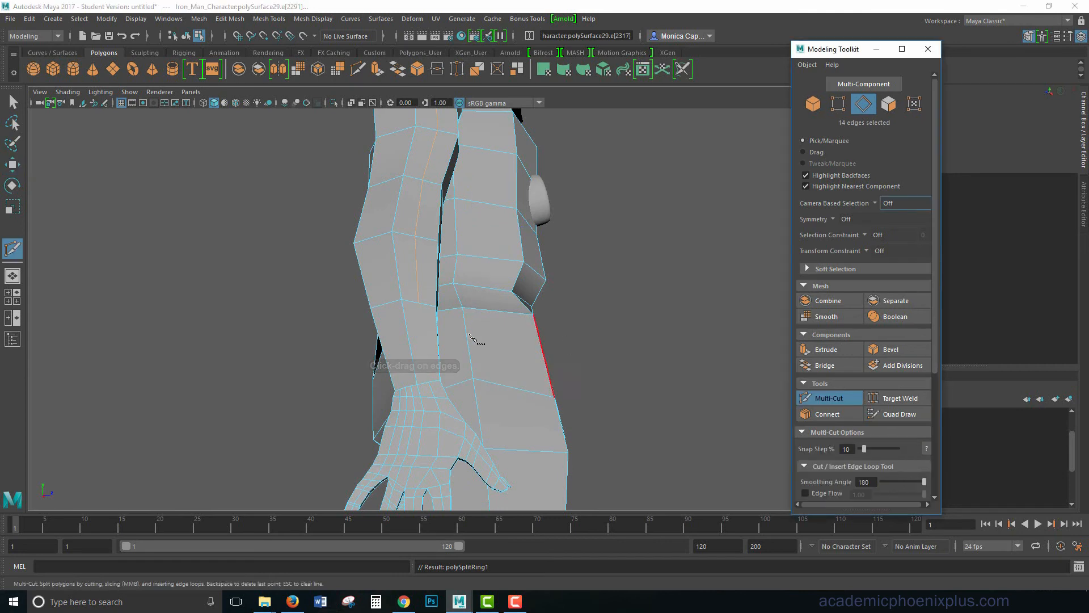
{"action": "left_click", "coordinate": [419, 304]}
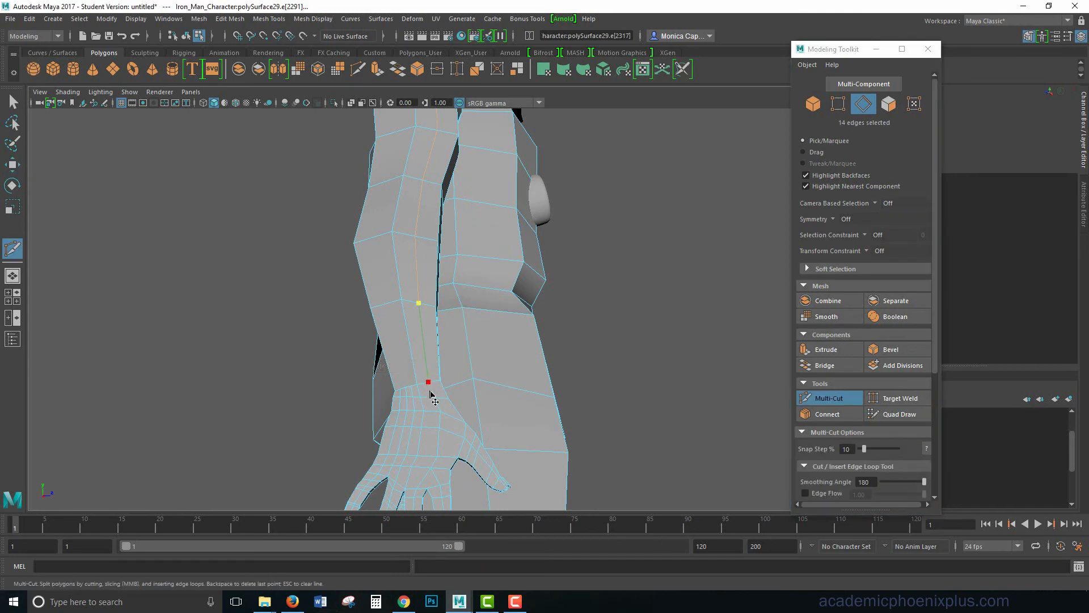
{"action": "right_click", "coordinate": [480, 379]}
{"action": "mouse_move", "coordinate": [426, 275]}
{"action": "right_mouse_down"}
{"action": "mouse_move", "coordinate": [465, 267]}
{"action": "mouse_move", "coordinate": [440, 265]}
{"action": "right_mouse_up"}
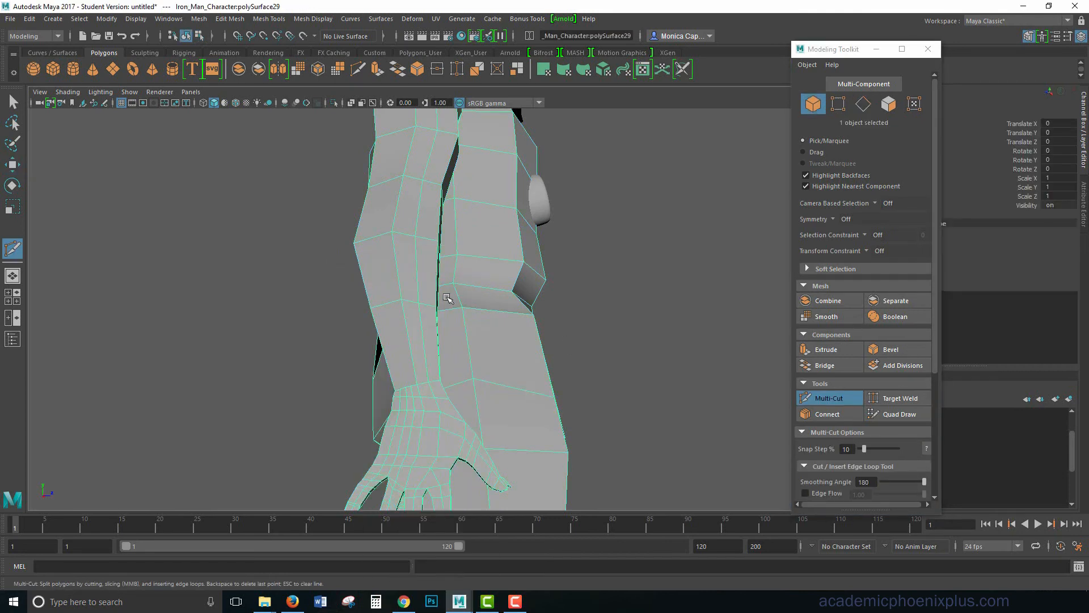
{"action": "key", "text": "w"}
{"action": "scroll", "coordinate": [430, 435], "scroll_direction": "down", "scroll_amount": 4}
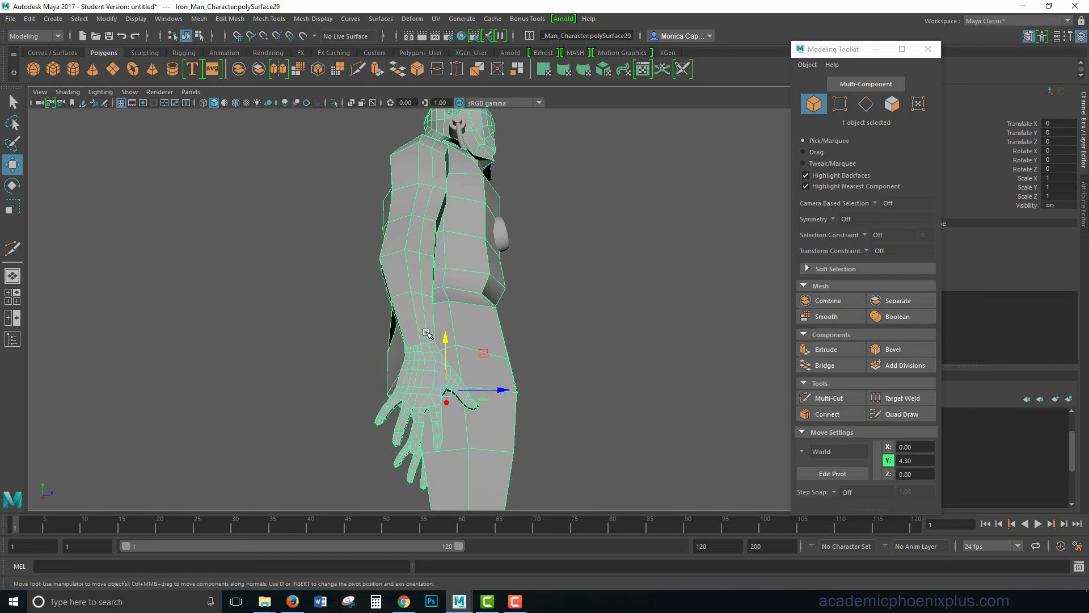
Select the successive edges of the new loop from the upper arm to the forearm to trace its flow toward the hand
{"action": "left_click_drag", "start_coordinate": [438, 176], "coordinate": [479, 222], "text": "alt"}
{"action": "right_click_drag", "start_coordinate": [508, 220], "coordinate": [508, 202]}
{"action": "left_click", "coordinate": [501, 202]}
{"action": "left_click", "coordinate": [498, 237], "text": "shift"}
{"action": "left_click", "coordinate": [497, 278], "text": "shift"}
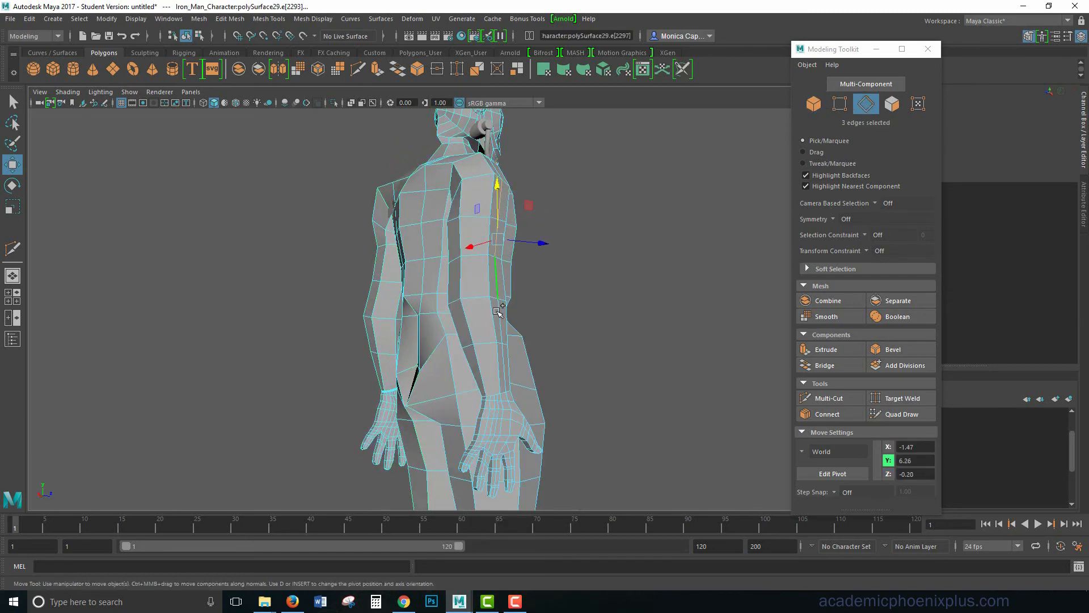
{"action": "left_click", "coordinate": [496, 315], "text": "shift"}
{"action": "left_click", "coordinate": [503, 363], "text": "shift"}
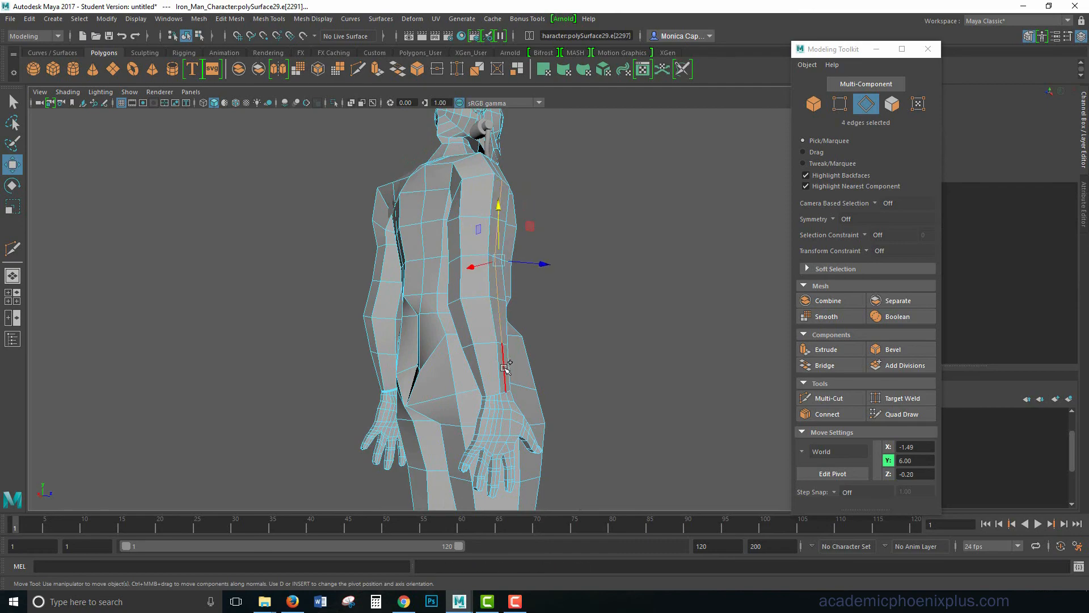
Return to object mode and select the separate mesh piece beside the head and the retopologized chest and shoulder mesh
{"action": "left_click_drag", "start_coordinate": [538, 284], "coordinate": [419, 373]}
{"action": "key", "text": "F8"}
{"action": "left_click", "coordinate": [435, 194]}
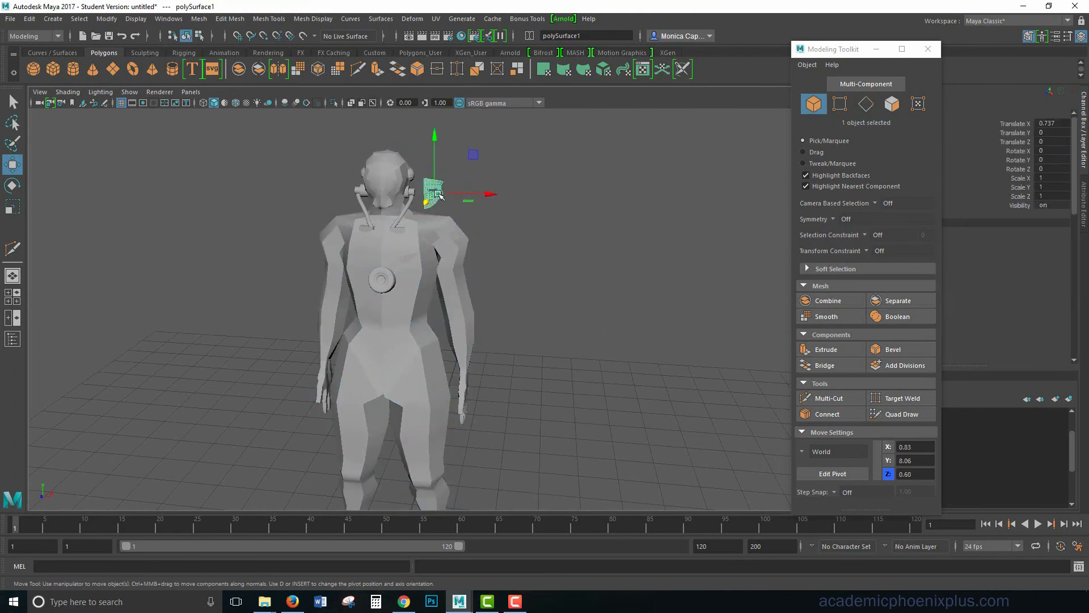
{"action": "left_click", "coordinate": [427, 242]}
{"action": "left_click", "coordinate": [422, 255]}
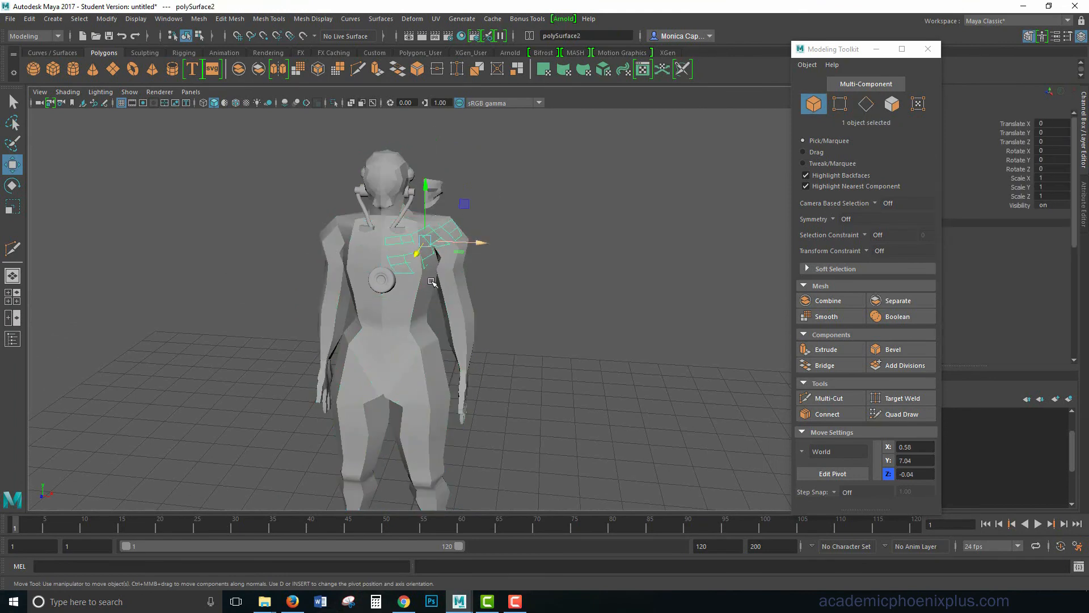
Select and frame the character's near shoe, and select the spring under its heel to inspect these parts
{"action": "middle_click_drag", "start_coordinate": [433, 283], "coordinate": [492, 283], "text": "alt"}
{"action": "left_click_drag", "start_coordinate": [492, 282], "coordinate": [525, 287], "text": "alt"}
{"action": "scroll", "coordinate": [389, 372], "scroll_direction": "up", "scroll_amount": 4}
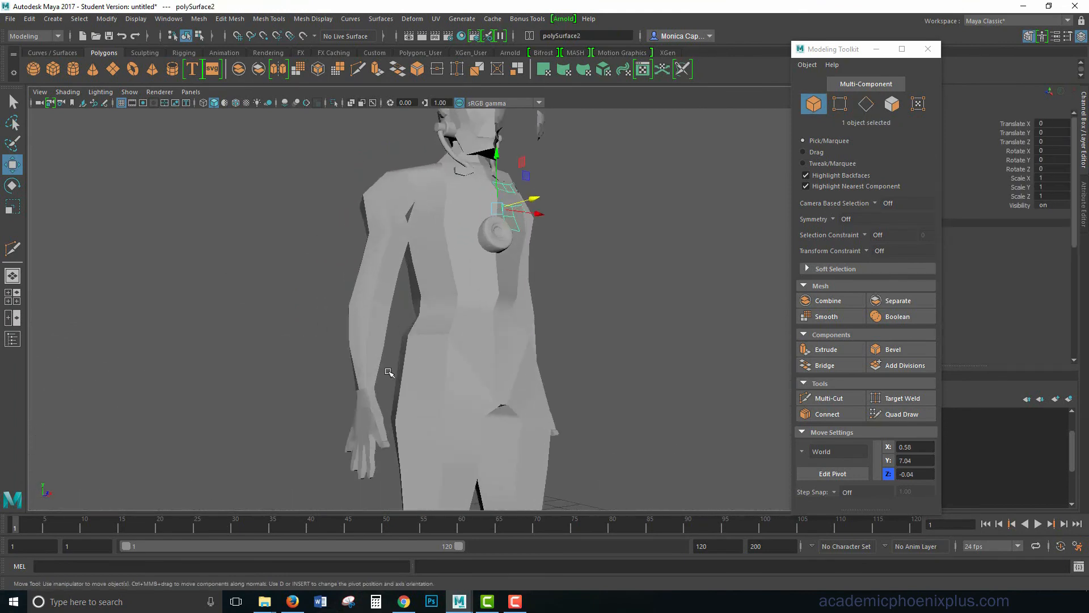
{"action": "scroll", "coordinate": [388, 372], "scroll_direction": "down", "scroll_amount": 3}
{"action": "left_click_drag", "start_coordinate": [389, 372], "coordinate": [469, 397], "text": "alt"}
{"action": "middle_click_drag", "start_coordinate": [470, 420], "coordinate": [499, 343], "text": "alt"}
{"action": "left_click_drag", "start_coordinate": [511, 345], "coordinate": [596, 329], "text": "alt"}
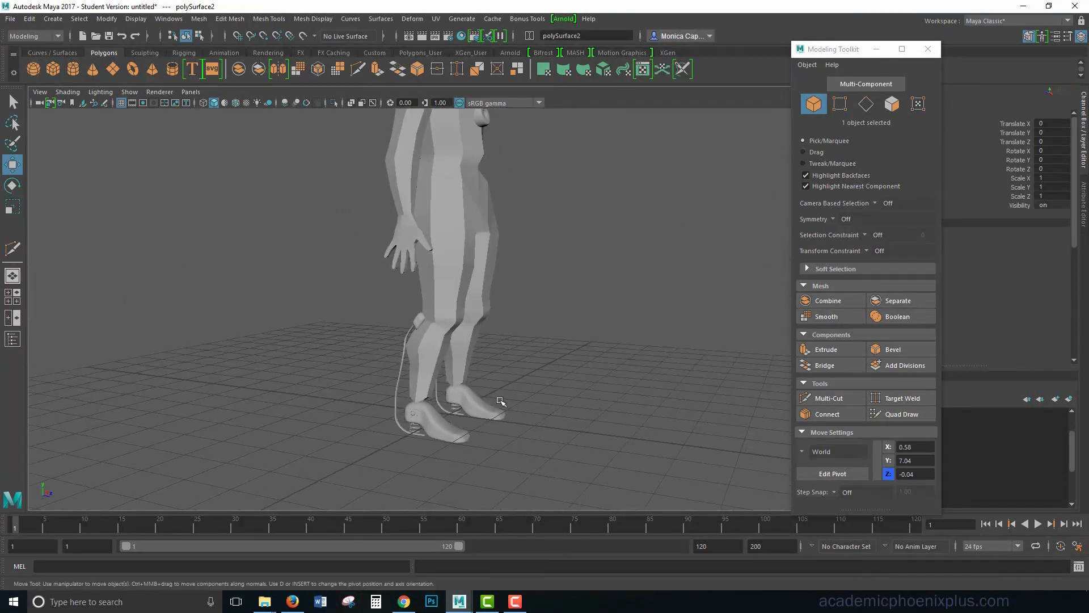
{"action": "left_click", "coordinate": [430, 433]}
{"action": "key", "text": "f"}
{"action": "scroll", "coordinate": [378, 392], "scroll_direction": "down", "scroll_amount": 1}
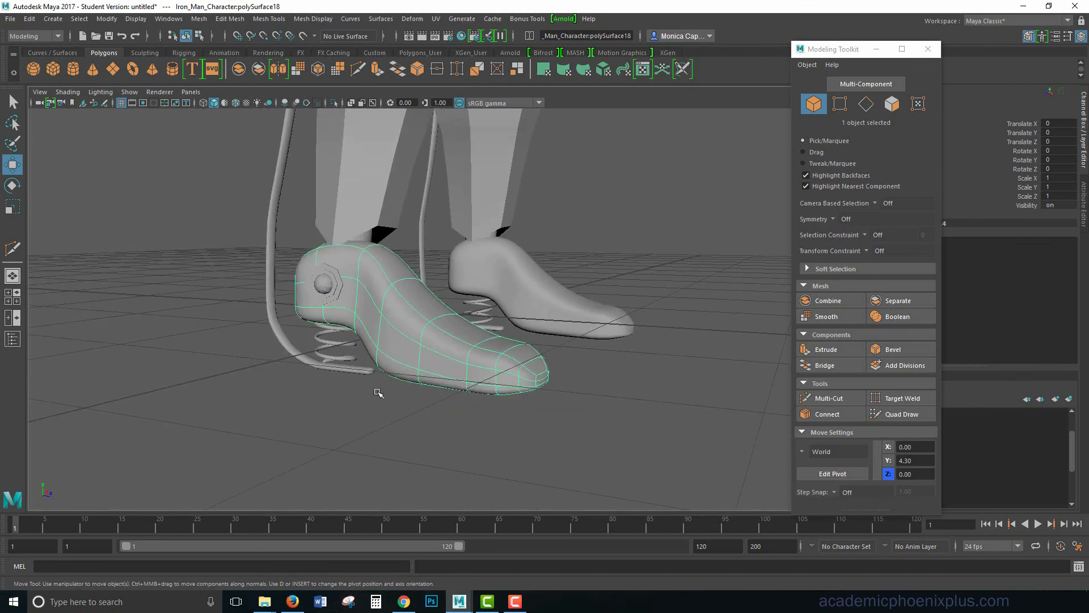
{"action": "left_click", "coordinate": [348, 329]}
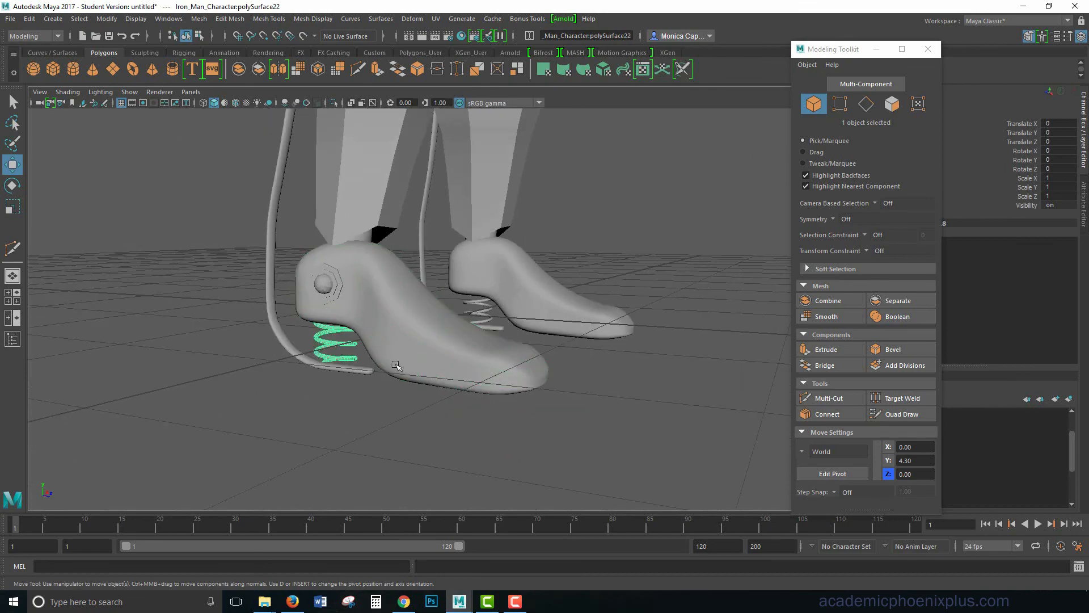
Rotate the round chest piece with the Rotate tool, and return to the Move tool
{"action": "scroll", "coordinate": [396, 365], "scroll_direction": "down", "scroll_amount": 5}
{"action": "middle_click_drag", "start_coordinate": [469, 256], "coordinate": [468, 393], "text": "alt"}
{"action": "mouse_move", "coordinate": [469, 394]}
{"action": "left_mouse_down", "text": "alt"}
{"action": "mouse_move", "coordinate": [673, 365]}
{"action": "mouse_move", "coordinate": [523, 406]}
{"action": "mouse_move", "coordinate": [465, 386]}
{"action": "left_mouse_up", "text": "alt"}
{"action": "middle_click_drag", "start_coordinate": [500, 296], "coordinate": [500, 294], "text": "alt"}
{"action": "left_click_drag", "start_coordinate": [500, 294], "coordinate": [489, 335], "text": "alt"}
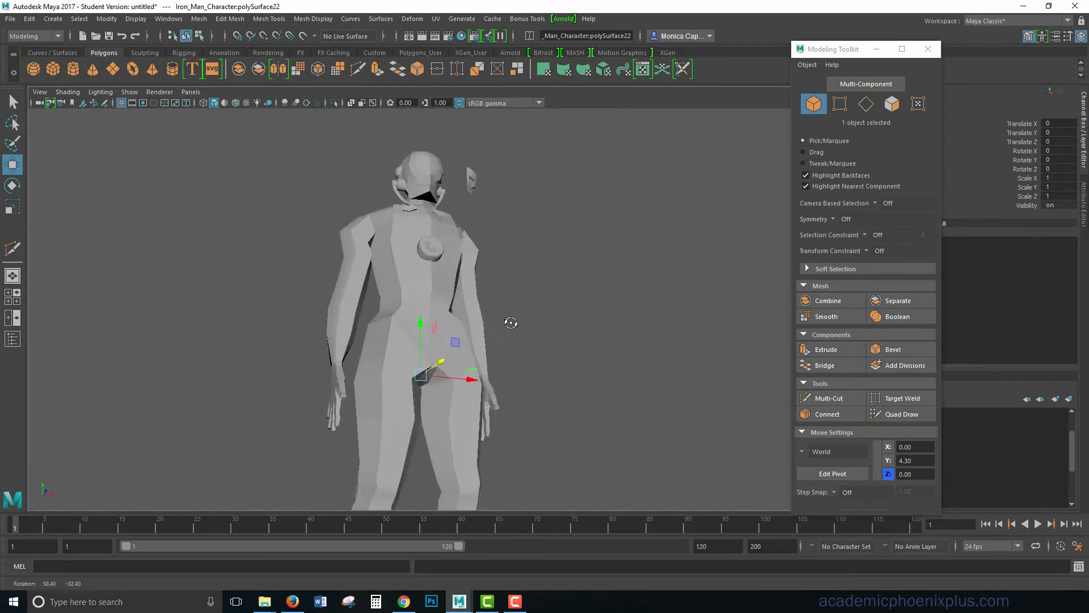
{"action": "left_click", "coordinate": [439, 256]}
{"action": "left_click_drag", "start_coordinate": [472, 274], "coordinate": [530, 289], "text": "alt"}
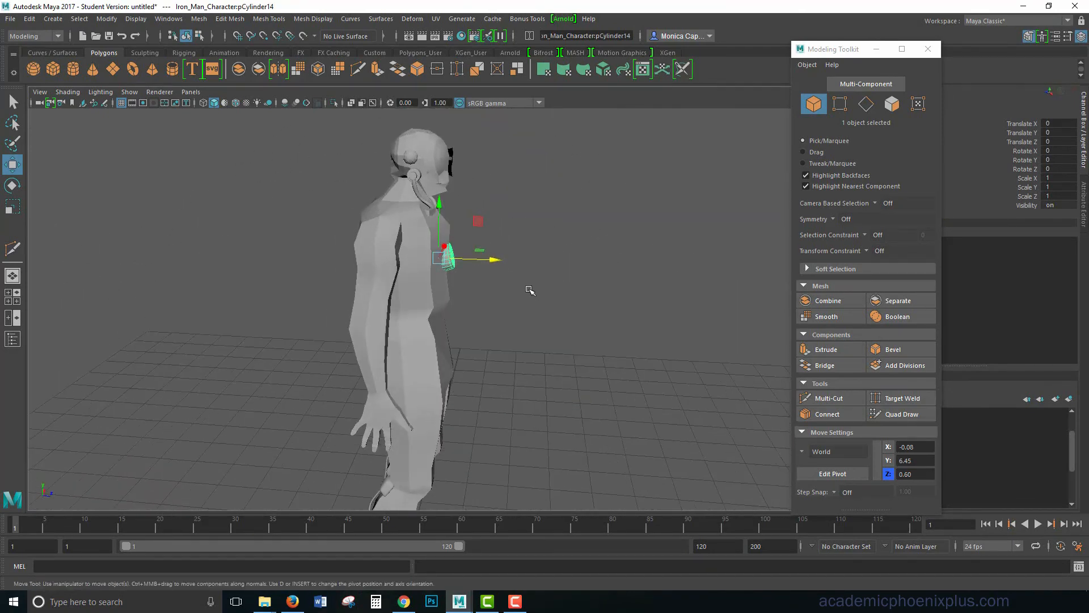
{"action": "key", "text": "e"}
{"action": "left_click_drag", "start_coordinate": [486, 247], "coordinate": [445, 245]}
{"action": "key", "text": "w"}
Select the character's body mesh and inspect its full wireframe from the side
{"action": "left_click_drag", "start_coordinate": [492, 294], "coordinate": [642, 335], "text": "alt"}
{"action": "left_click", "coordinate": [444, 344]}
{"action": "left_click_drag", "start_coordinate": [530, 360], "coordinate": [652, 341], "text": "alt"}
{"action": "scroll", "coordinate": [592, 360], "scroll_direction": "down", "scroll_amount": 3}
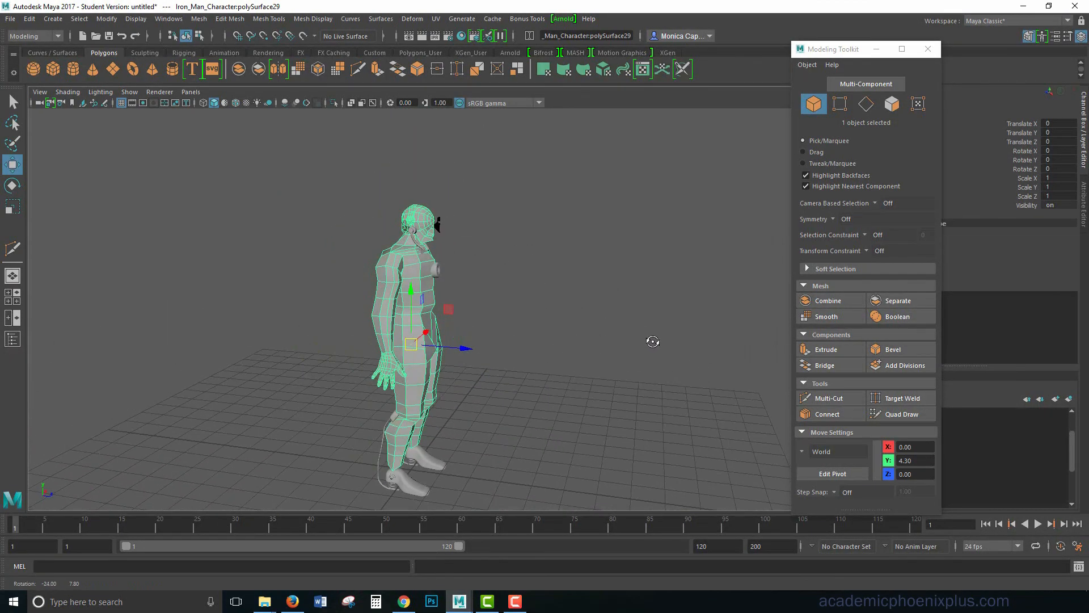